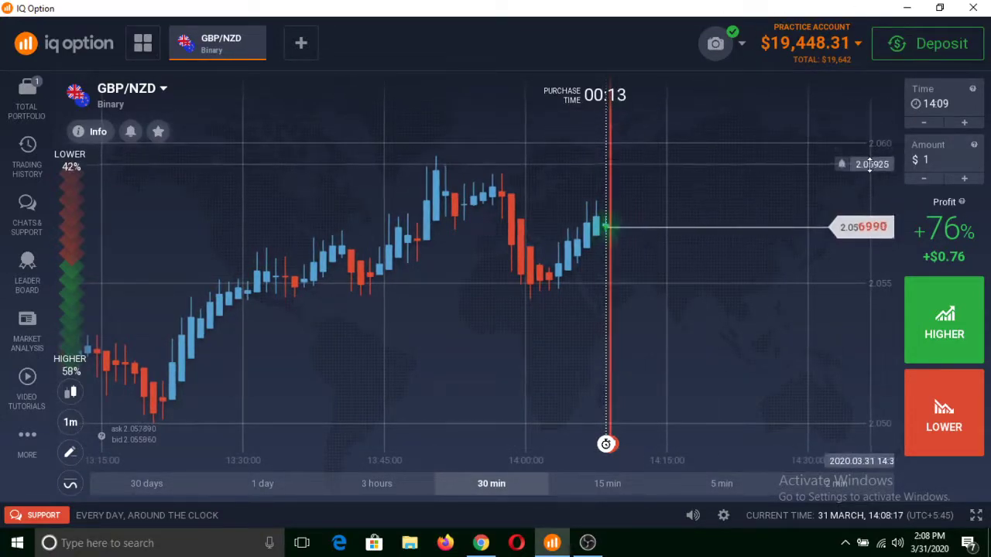
# - View the Mad March tournament's information and leaderboard in the tournament list, and close both when finished
pyautogui.click(28, 455)
pyautogui.click(136, 130)
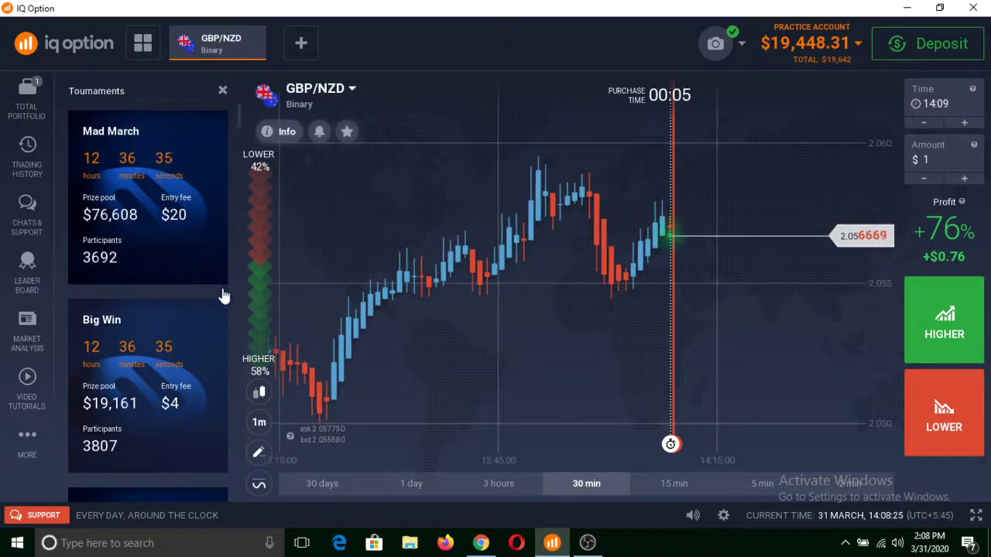
pyautogui.click(194, 230)
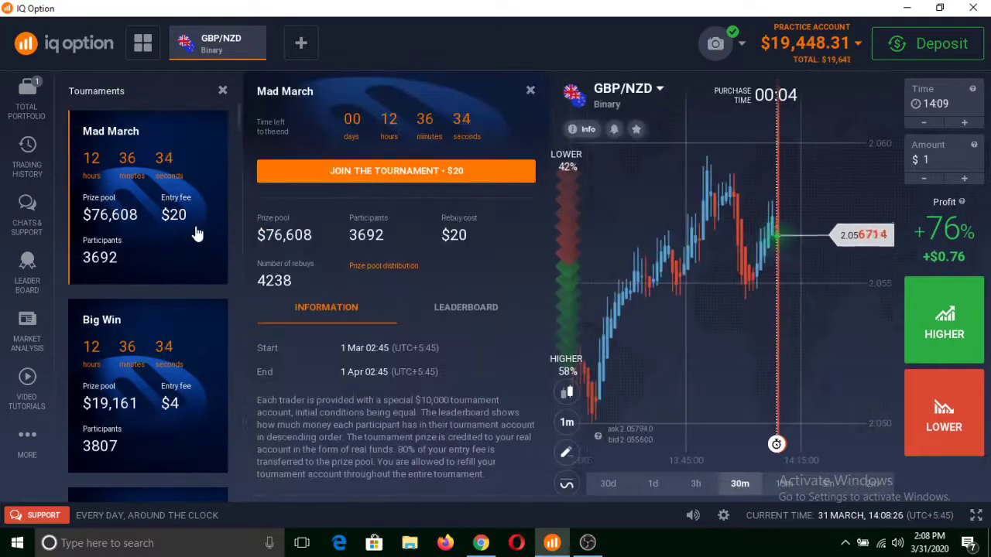
pyautogui.click(468, 310)
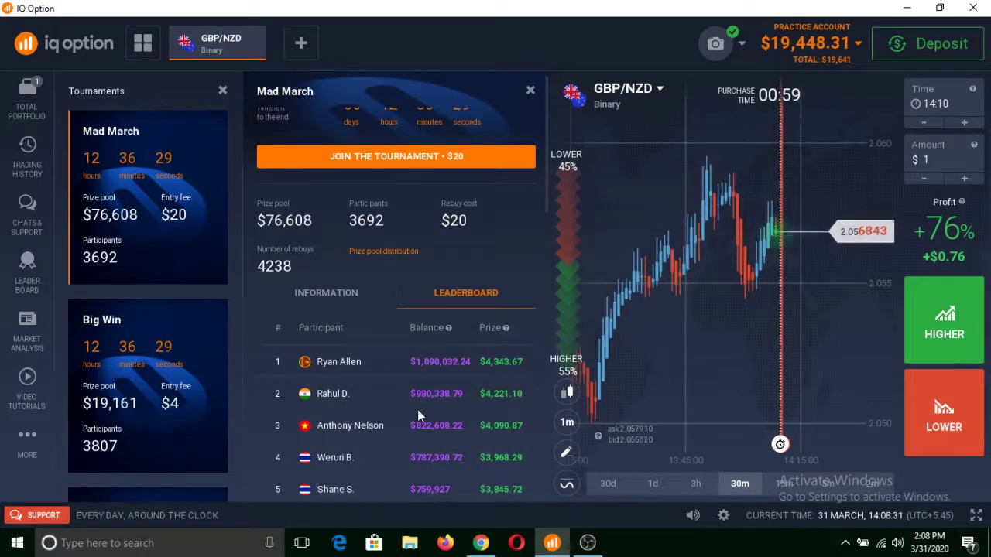
pyautogui.scroll(1, 474, 298)
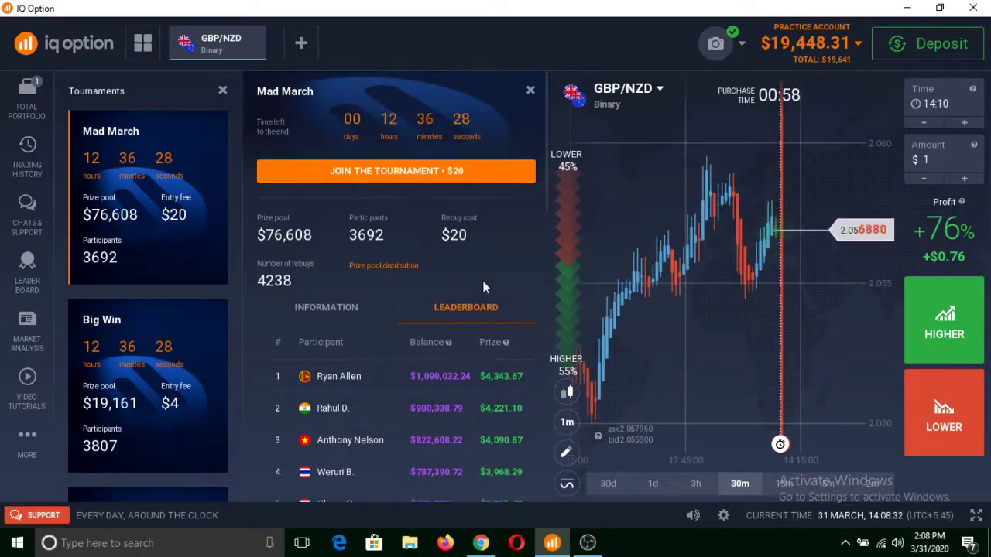
pyautogui.click(530, 92)
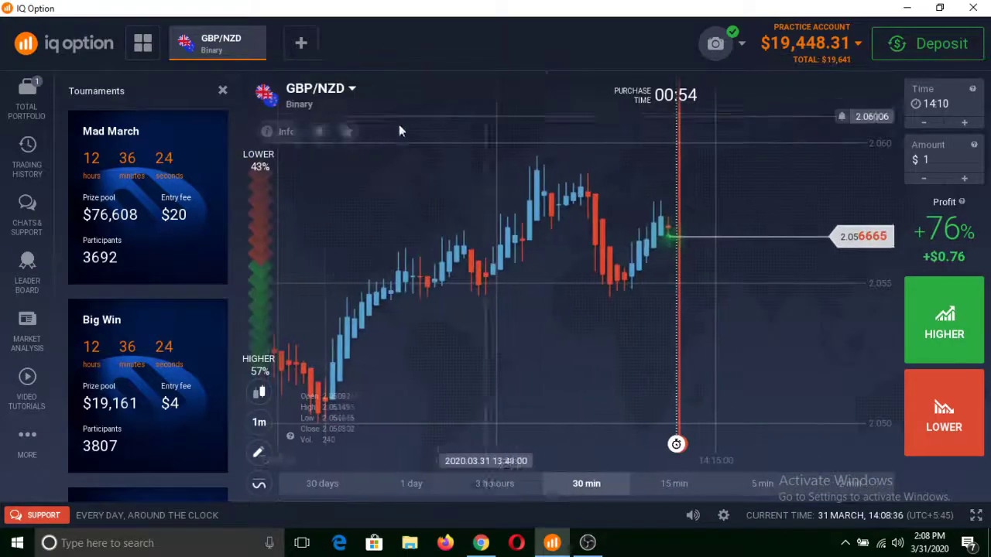
pyautogui.click(223, 91)
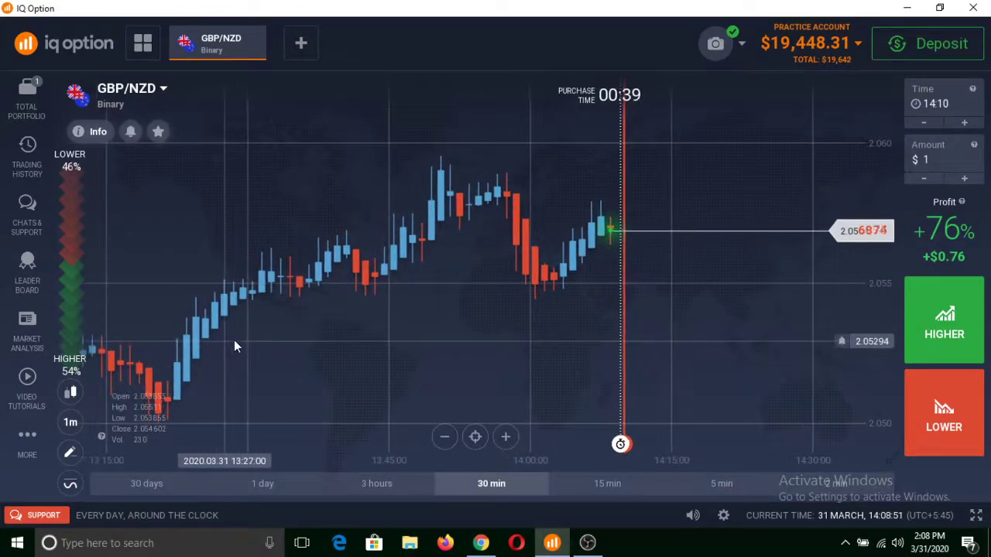
# - Try the Line and Candles chart types on the GBP/NZD chart and inspect the candles at different zoom levels
pyautogui.click(72, 394)
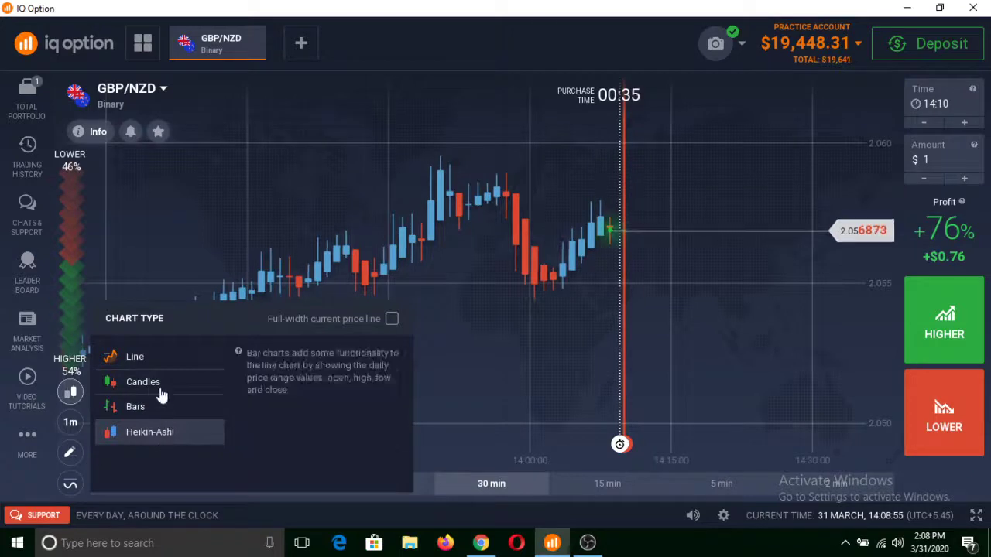
pyautogui.click(152, 356)
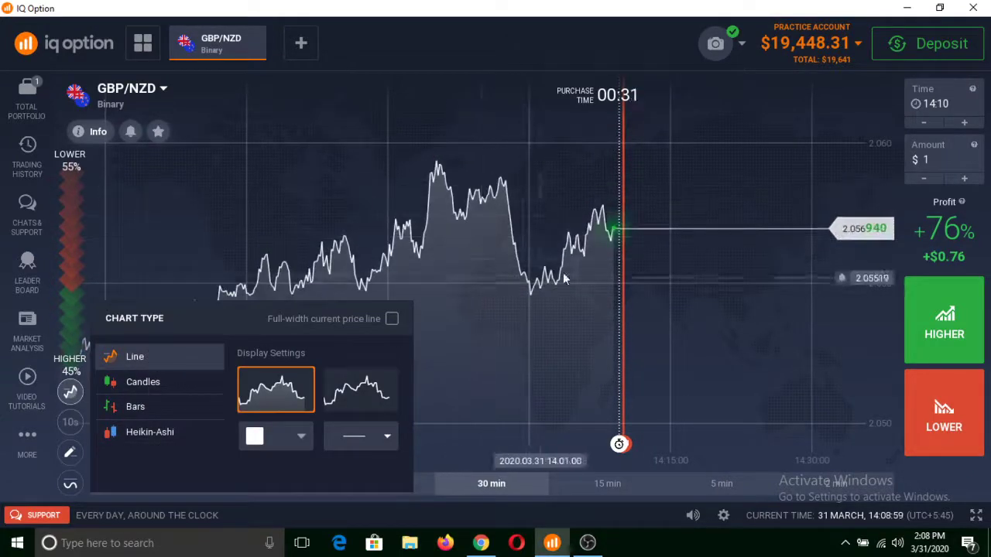
pyautogui.click(147, 382)
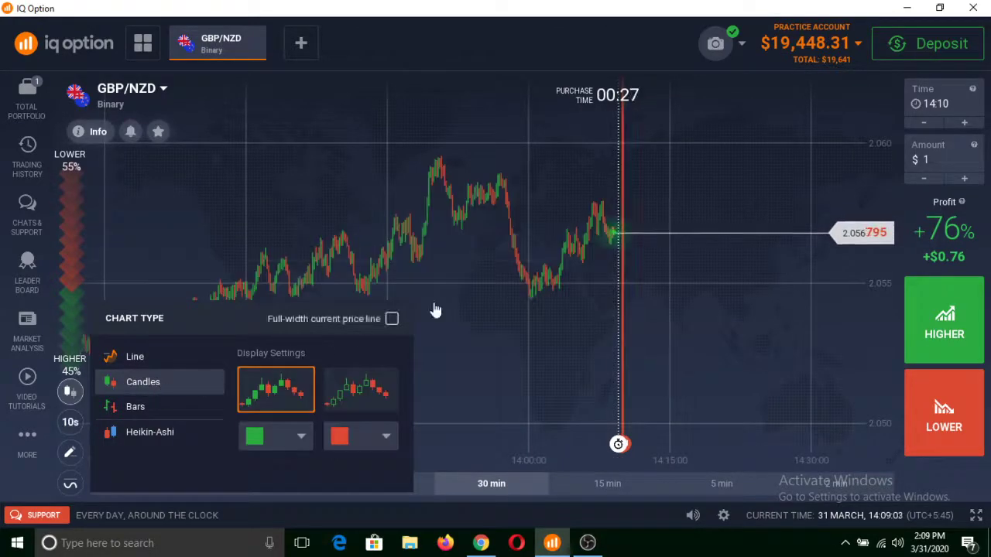
pyautogui.scroll(5, 554, 232)
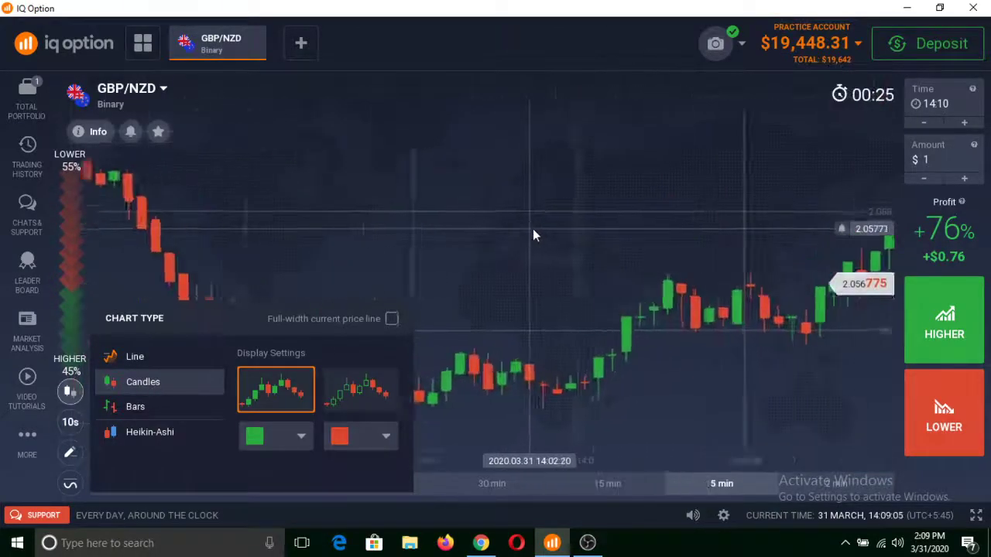
pyautogui.scroll(-3, 710, 253)
pyautogui.scroll(3, 638, 237)
pyautogui.click(590, 292)
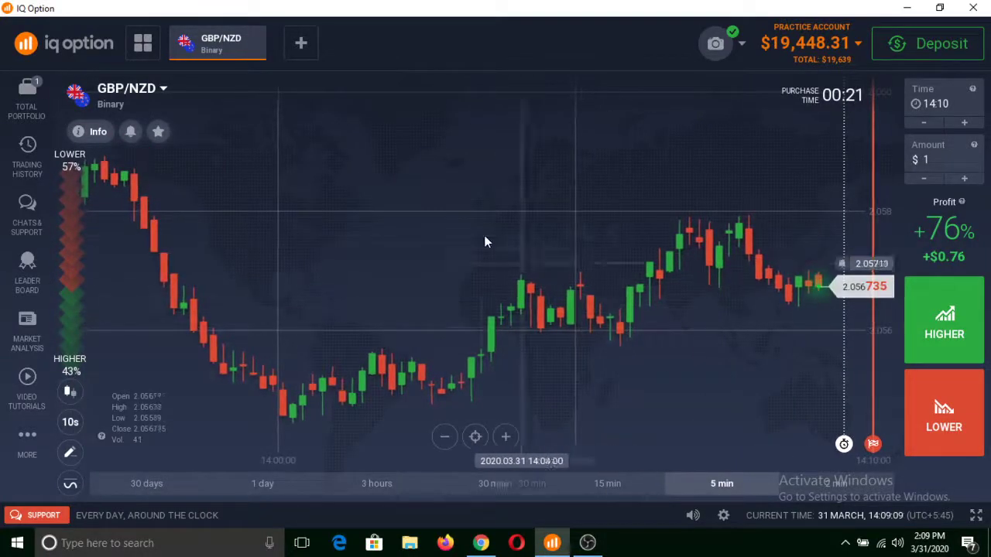
pyautogui.scroll(-2, 484, 242)
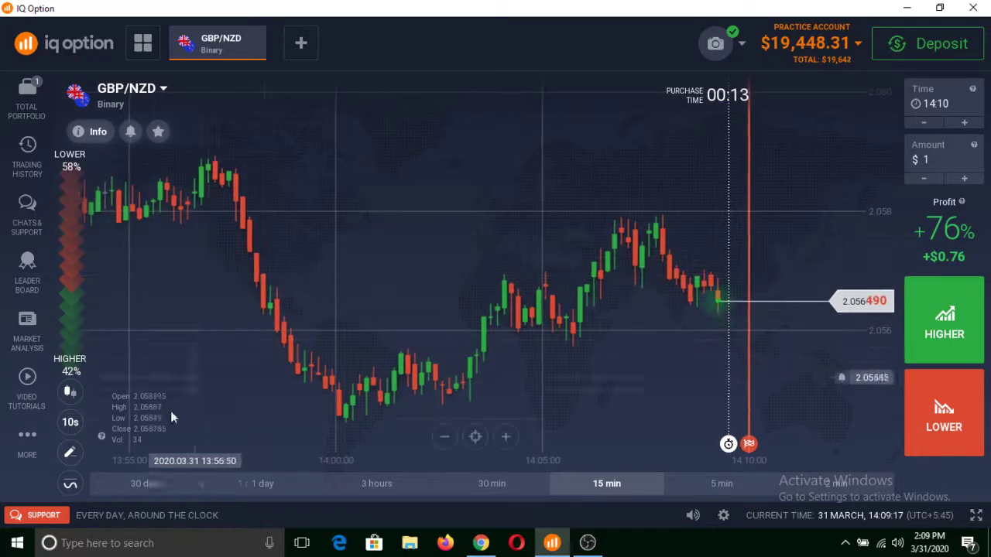
# - Switch the GBP/NZD chart type to Bars and look at the bars up close
pyautogui.click(70, 392)
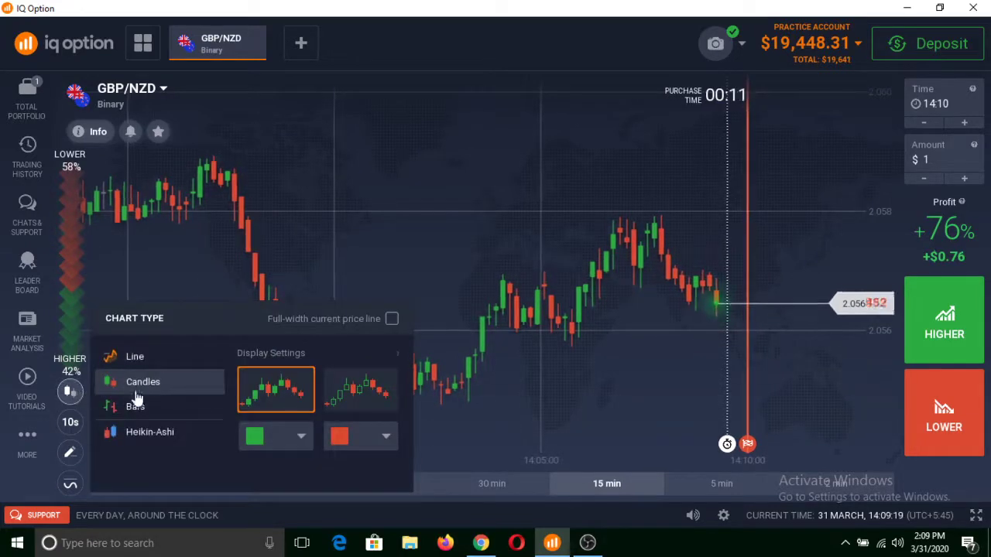
pyautogui.click(163, 408)
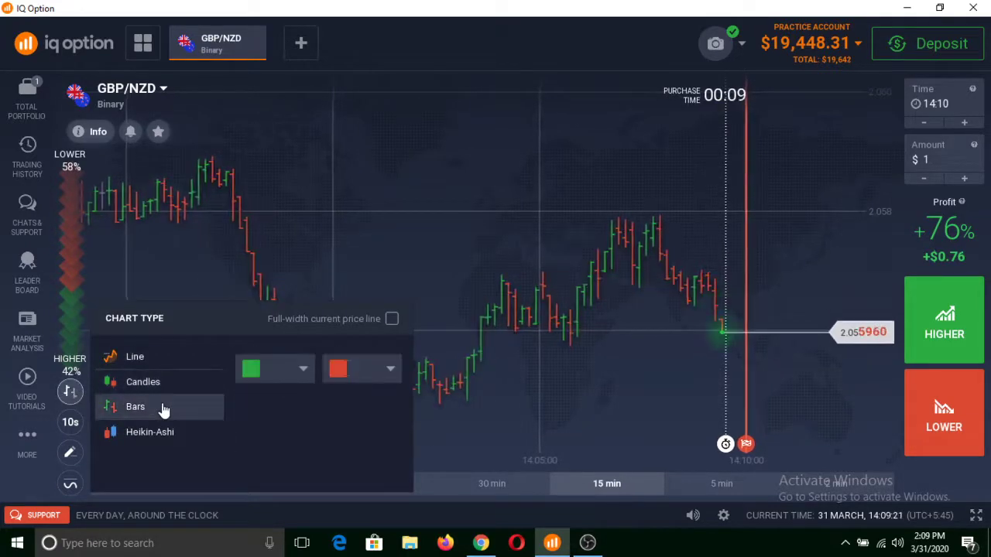
pyautogui.scroll(3, 309, 231)
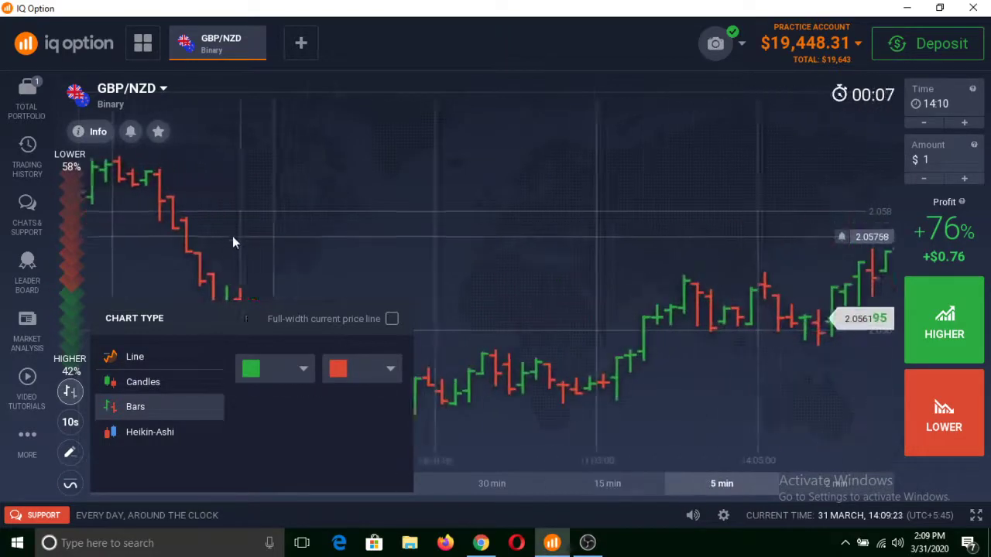
pyautogui.click(269, 229)
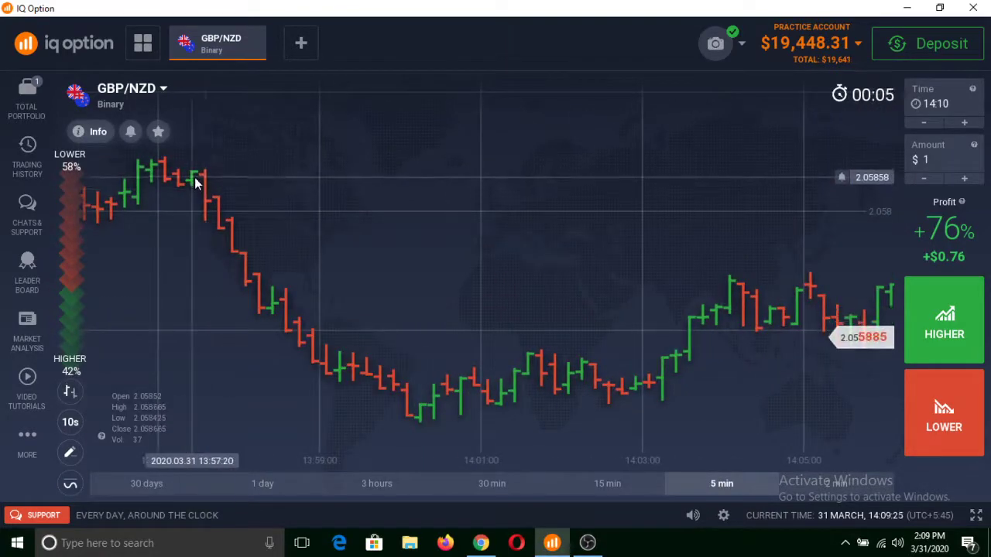
# - Switch the GBP/NZD chart type to Heikin-Ashi
pyautogui.click(70, 393)
pyautogui.click(130, 435)
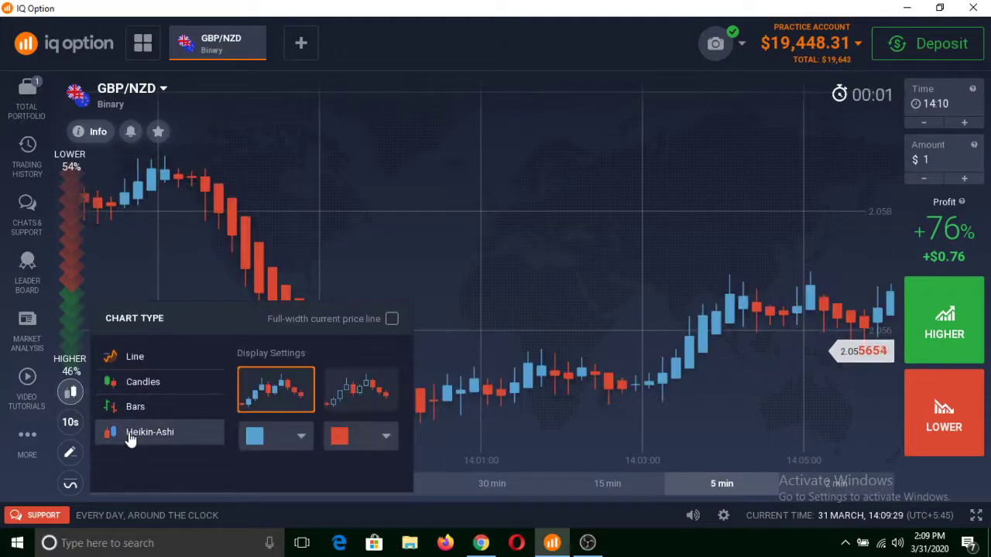
pyautogui.click(555, 291)
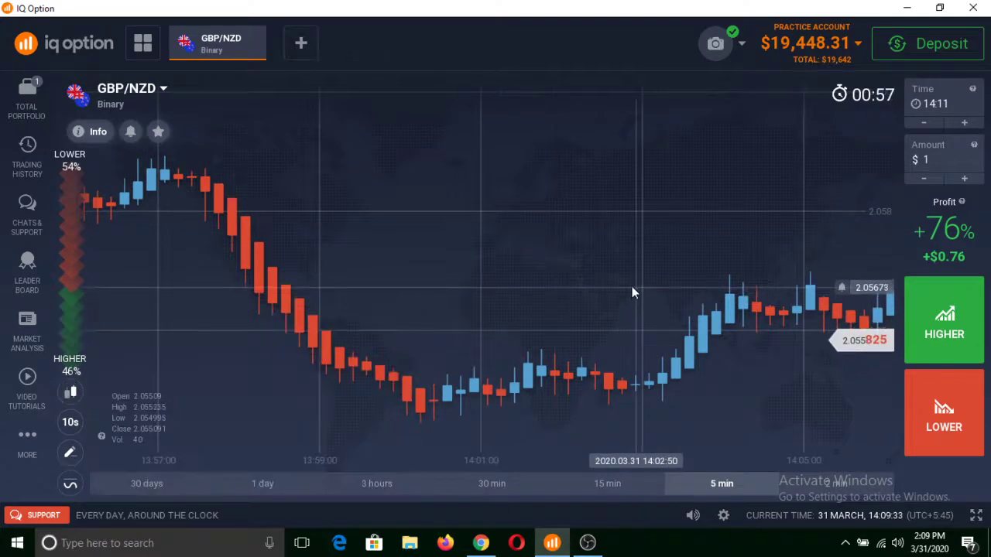
# - Examine the Heikin-Ashi candles across recent GBP/NZD price swings at different zoom levels, and review the chart type options
pyautogui.scroll(-2, 627, 287)
pyautogui.moveTo(681, 298); pyautogui.dragTo(420, 288)
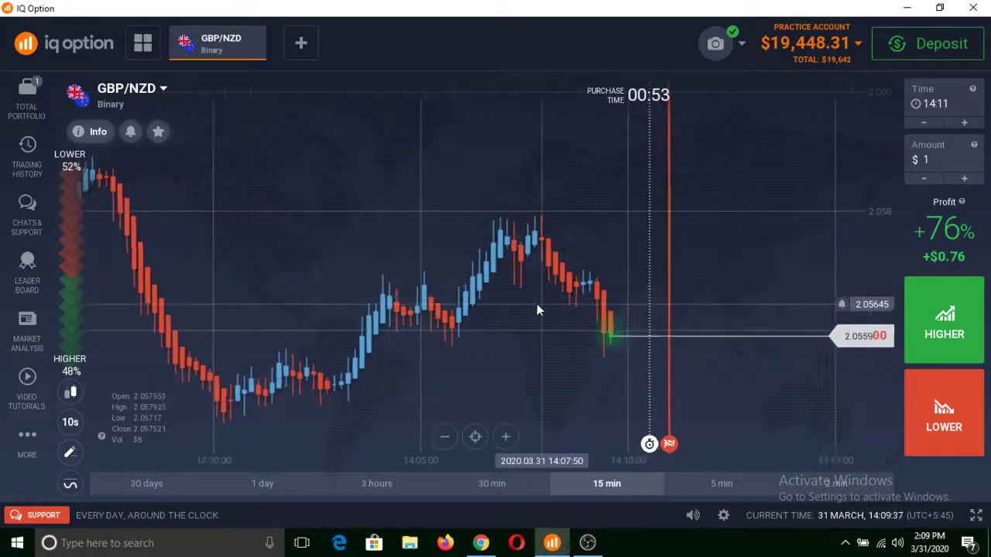
pyautogui.scroll(2, 535, 302)
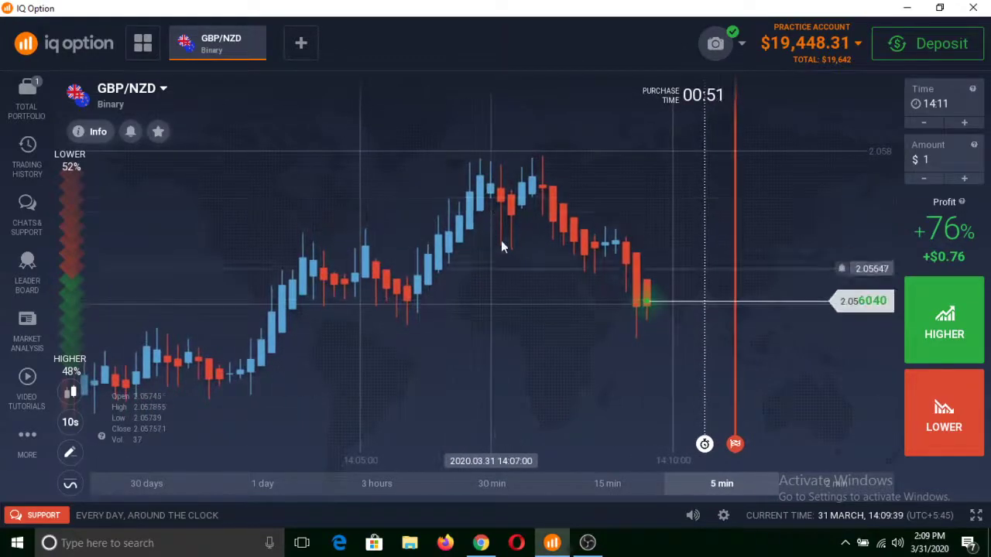
pyautogui.scroll(-2, 475, 272)
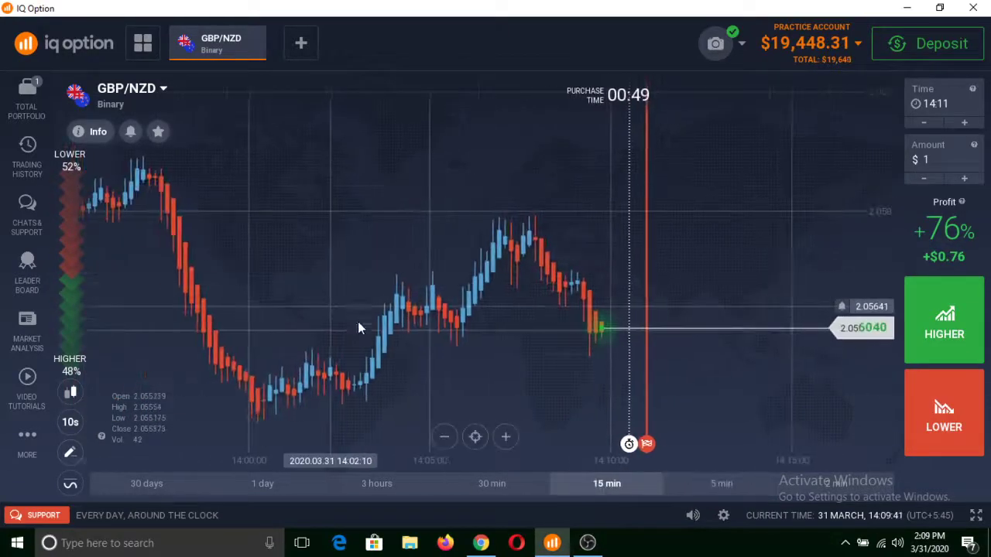
pyautogui.scroll(2, 376, 375)
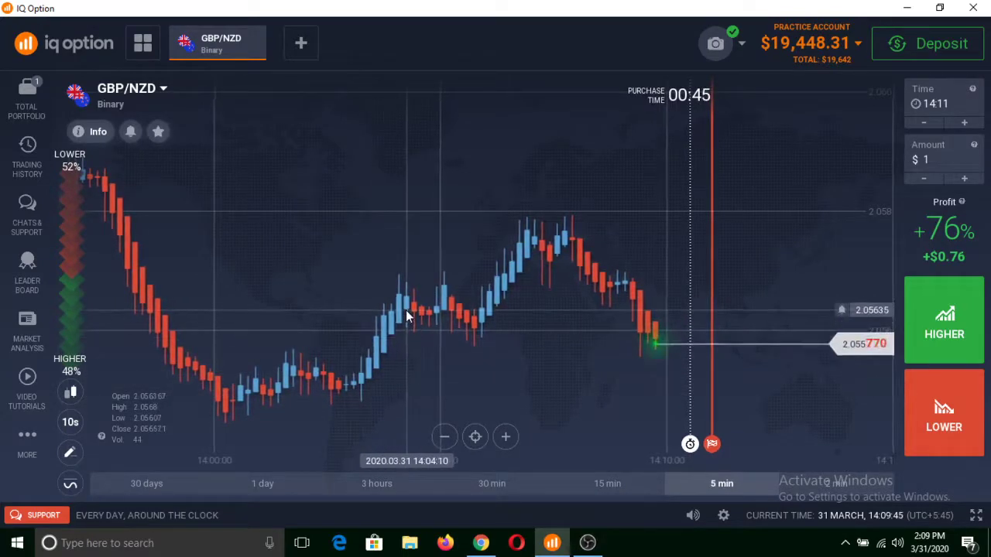
pyautogui.scroll(-2, 348, 298)
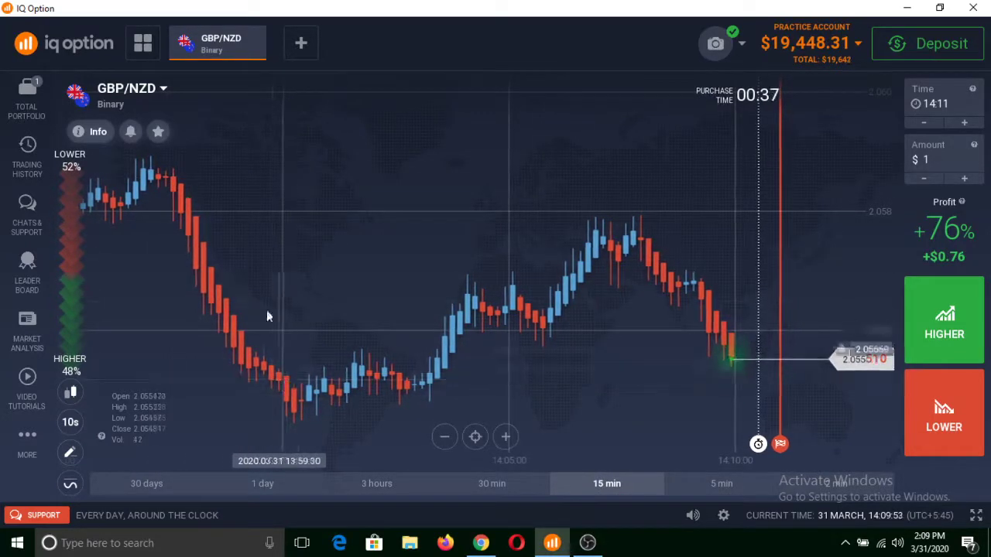
pyautogui.scroll(1, 314, 295)
pyautogui.scroll(-2, 314, 294)
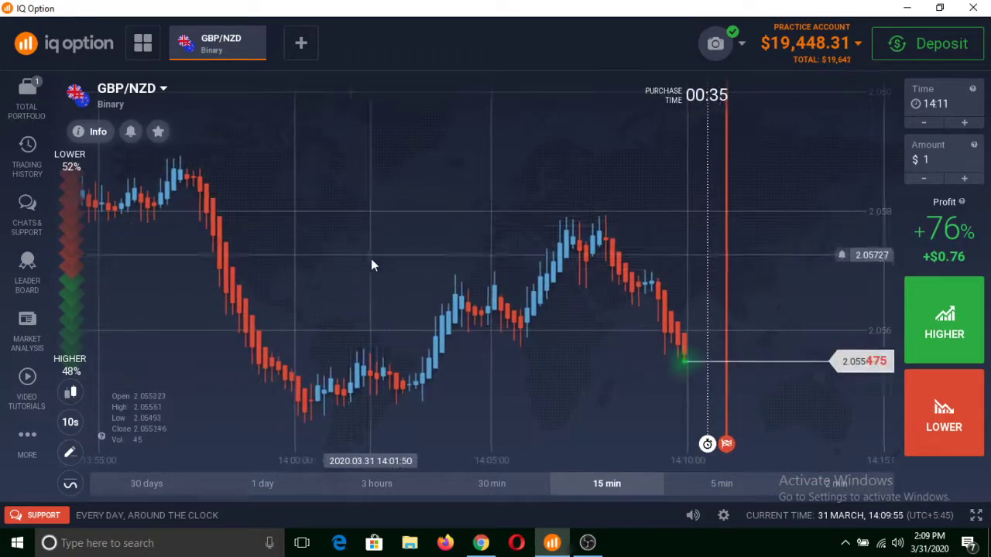
pyautogui.scroll(1, 371, 263)
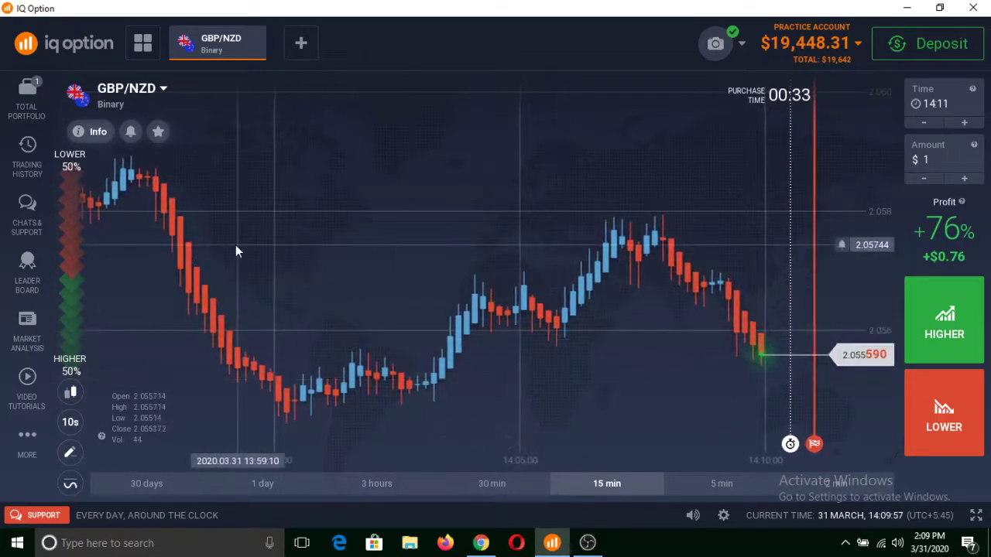
pyautogui.moveTo(429, 294); pyautogui.dragTo(277, 291)
pyautogui.click(71, 393)
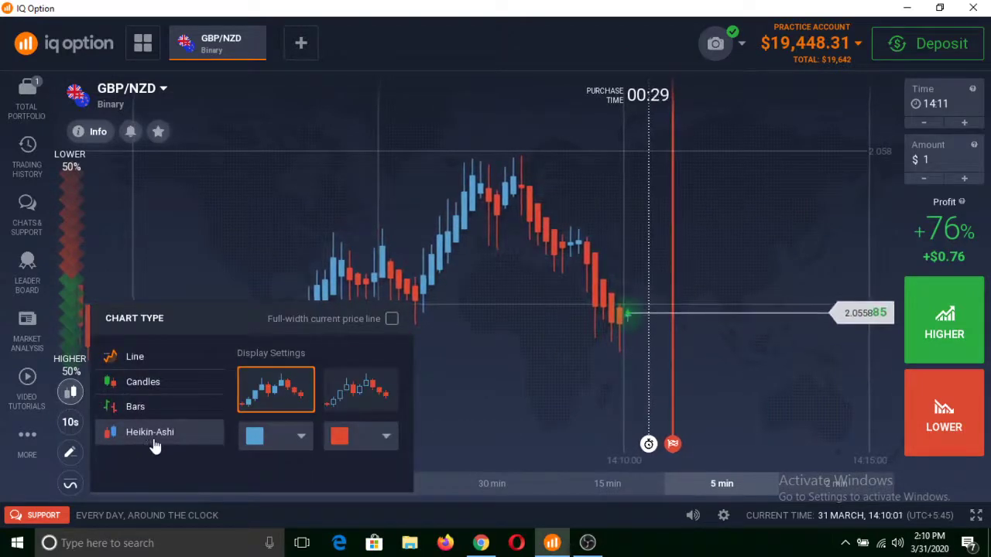
pyautogui.click(247, 228)
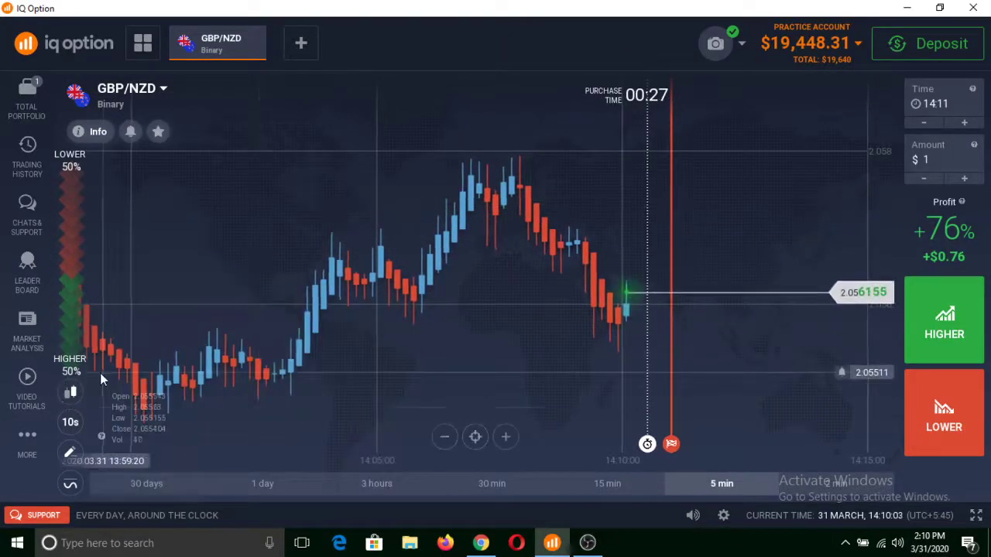
# - Set the candle time period of the GBP/NZD chart to 1 minute and inspect the resulting candles
pyautogui.click(71, 424)
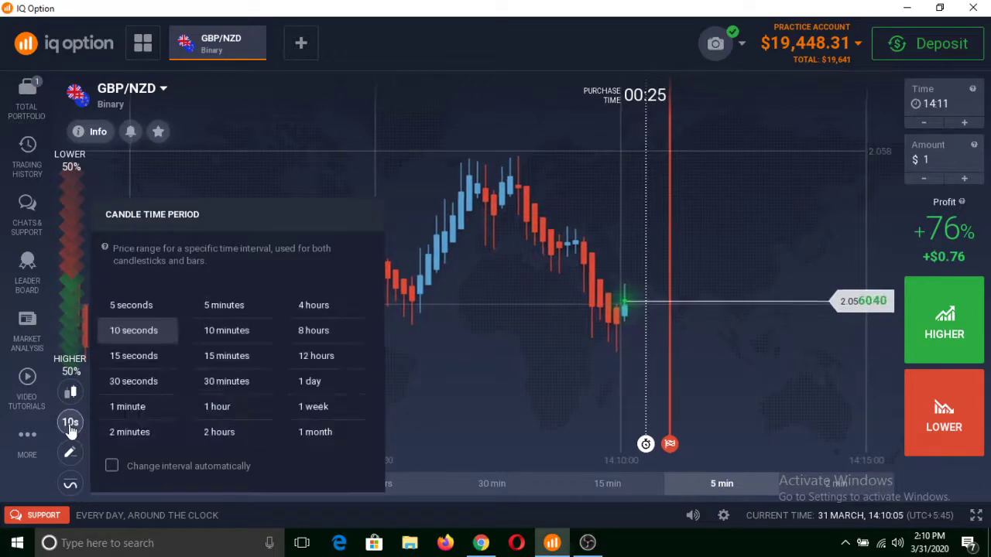
pyautogui.click(566, 282)
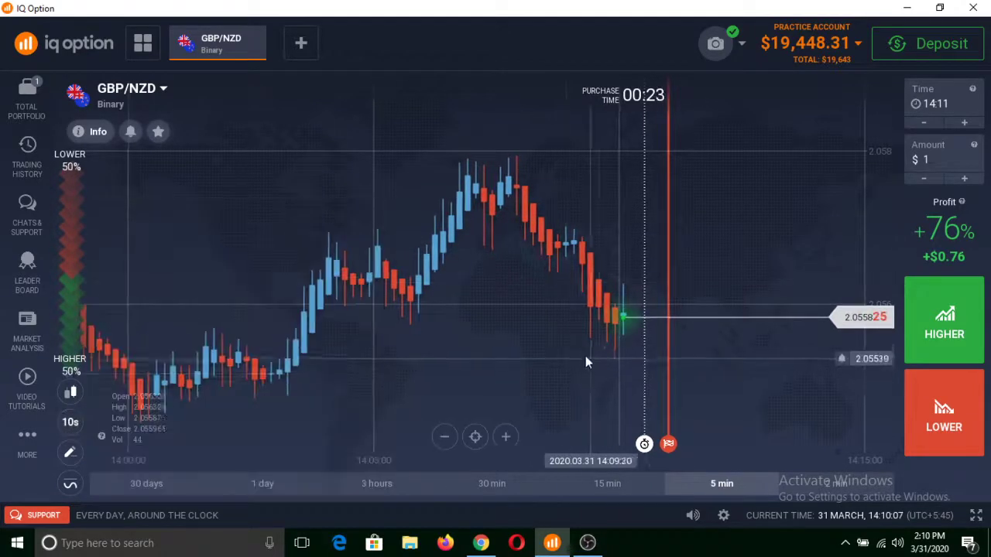
pyautogui.scroll(1, 586, 358)
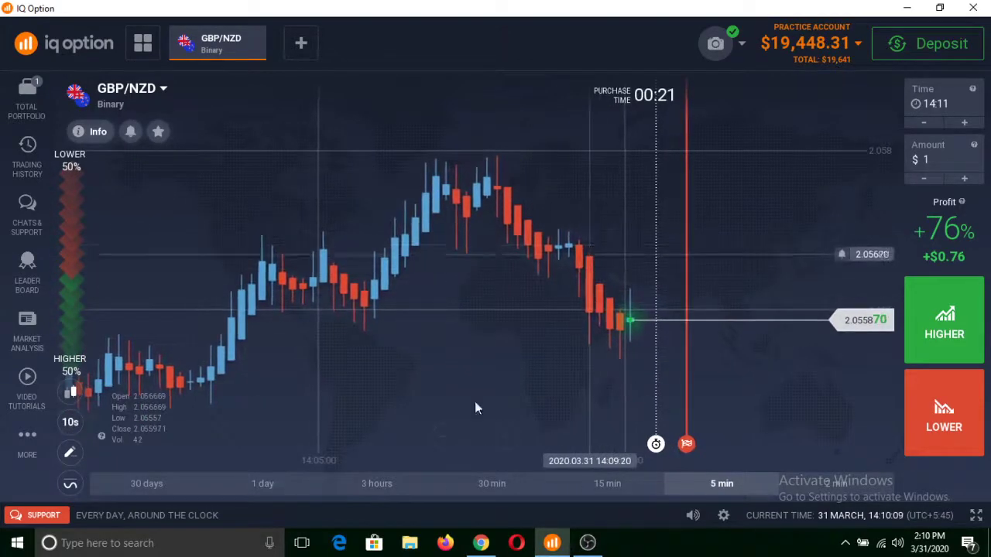
pyautogui.click(71, 422)
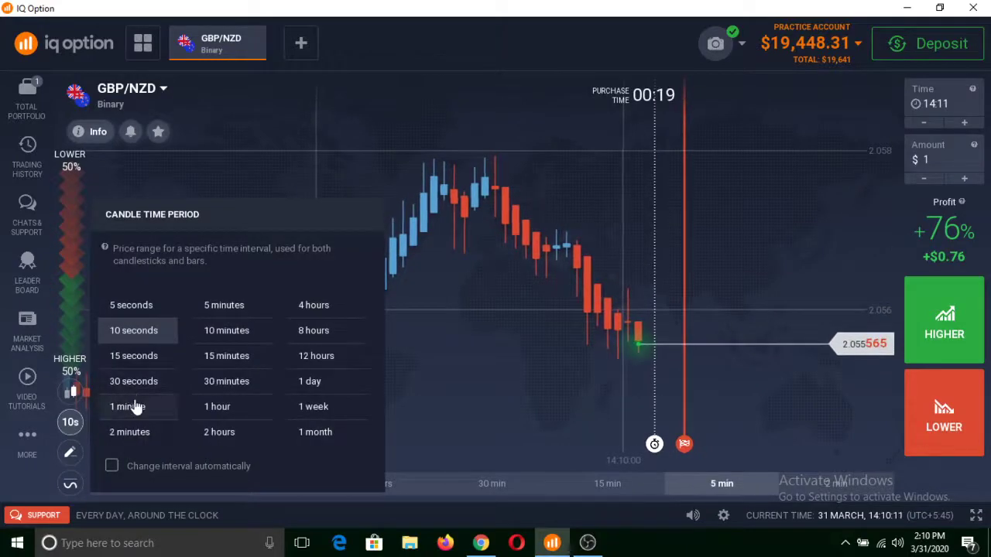
pyautogui.click(127, 407)
pyautogui.scroll(3, 627, 283)
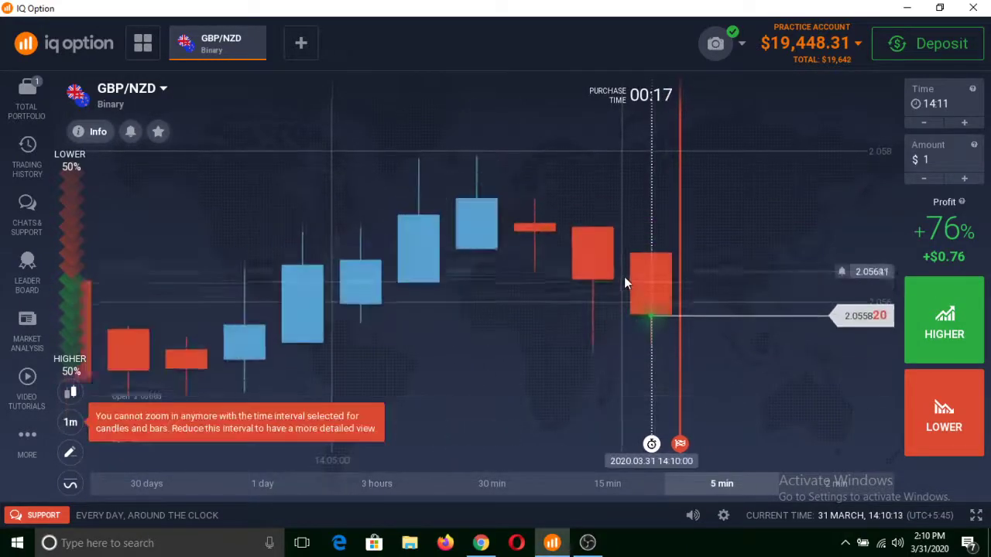
pyautogui.scroll(-4, 616, 284)
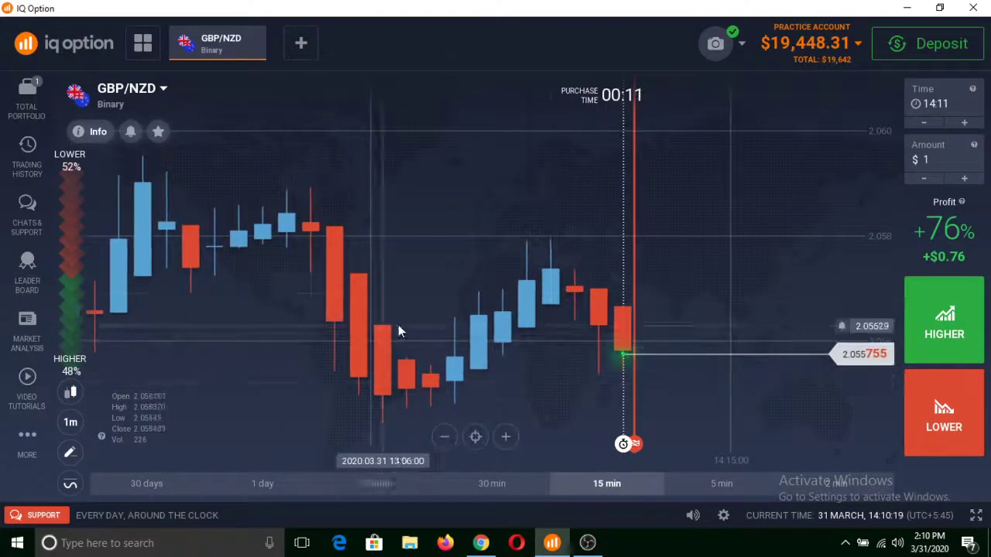
pyautogui.click(70, 422)
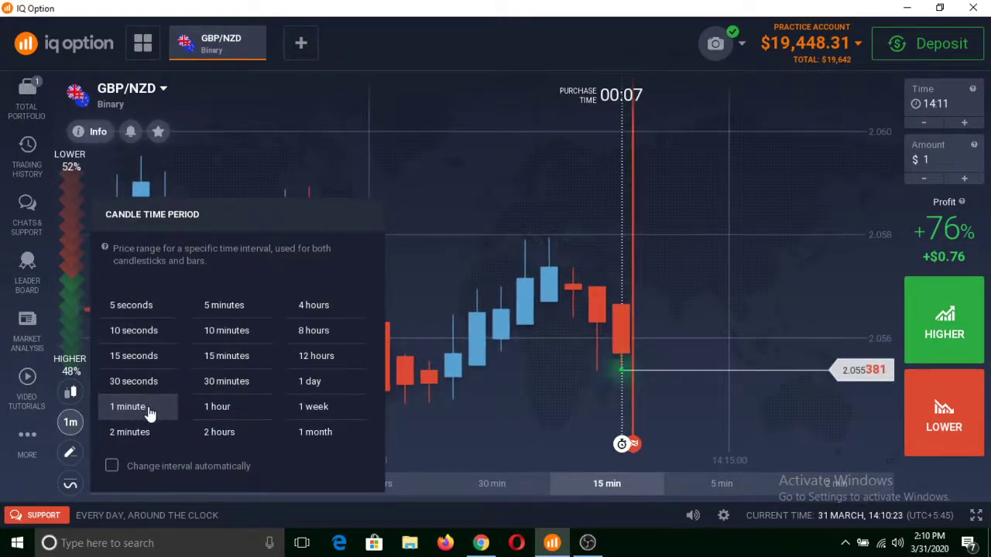
pyautogui.click(552, 357)
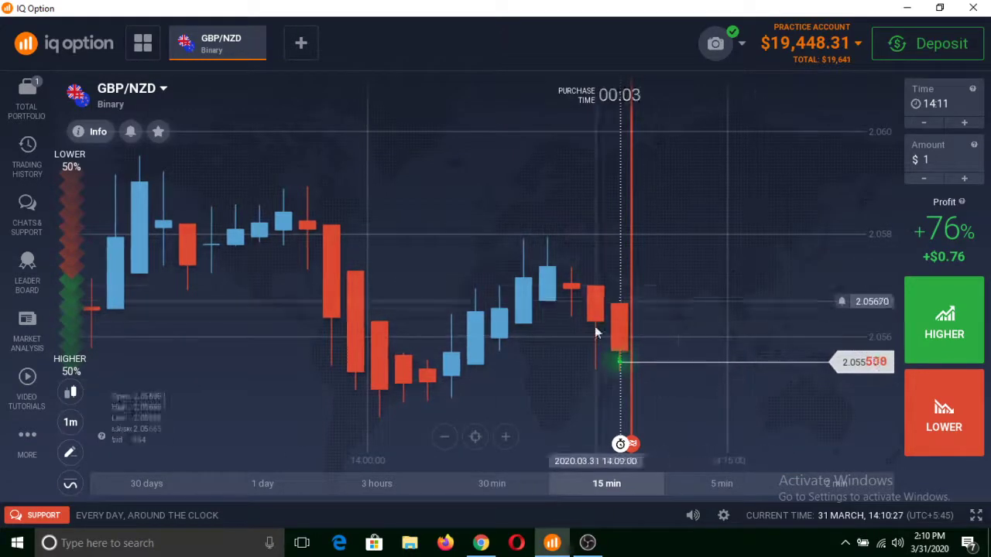
# - Examine the 1-minute GBP/NZD candles over a wider time range and check the candle time period options
pyautogui.scroll(-2, 679, 321)
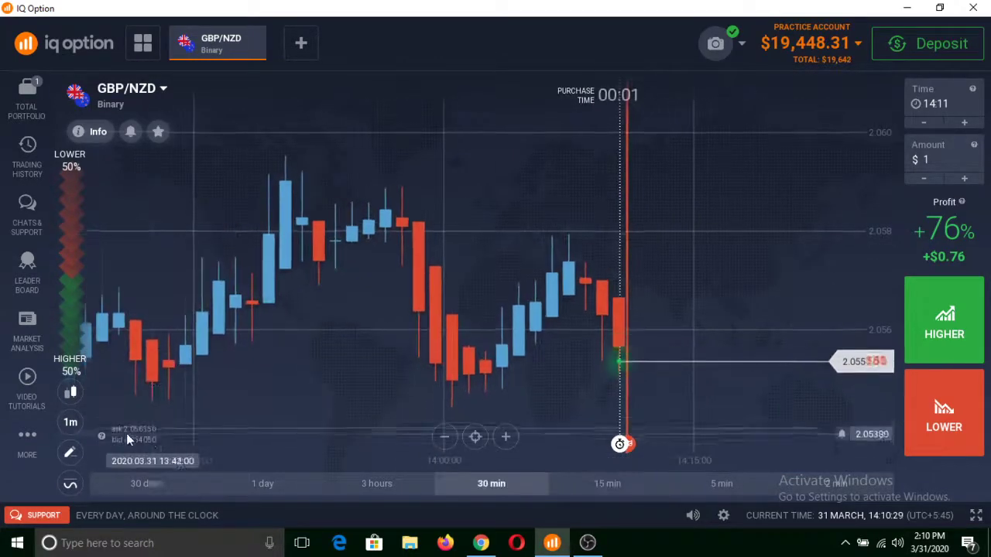
pyautogui.click(70, 422)
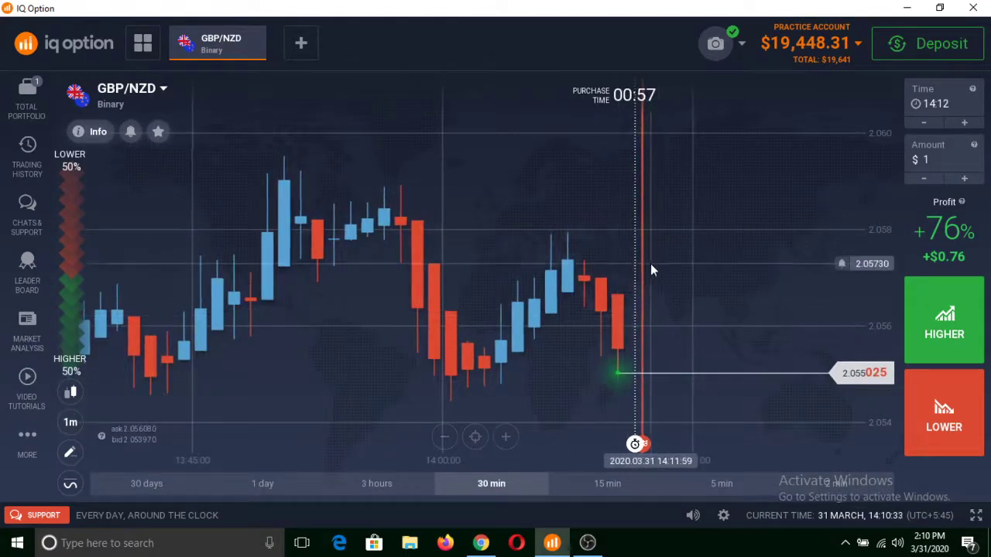
pyautogui.scroll(-3, 625, 263)
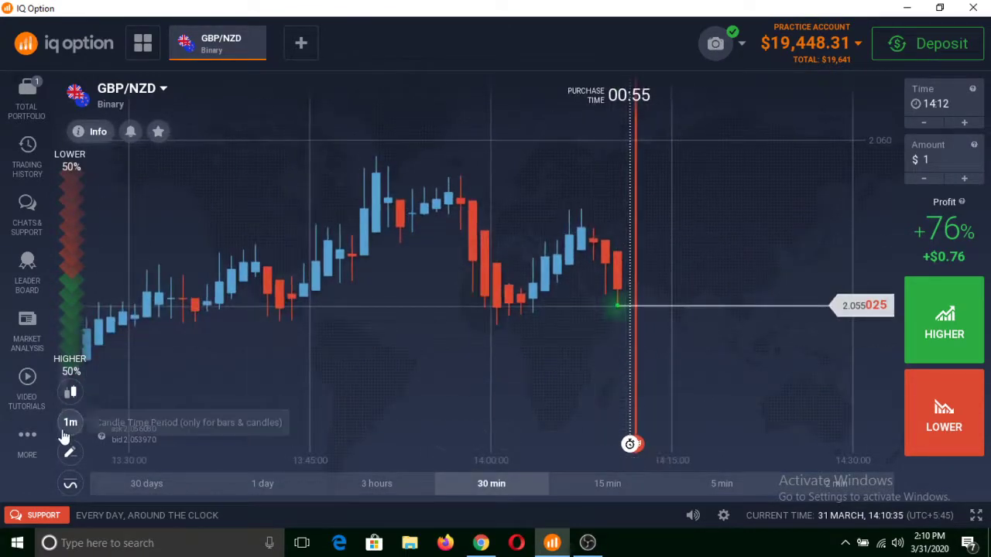
pyautogui.click(65, 431)
pyautogui.click(137, 383)
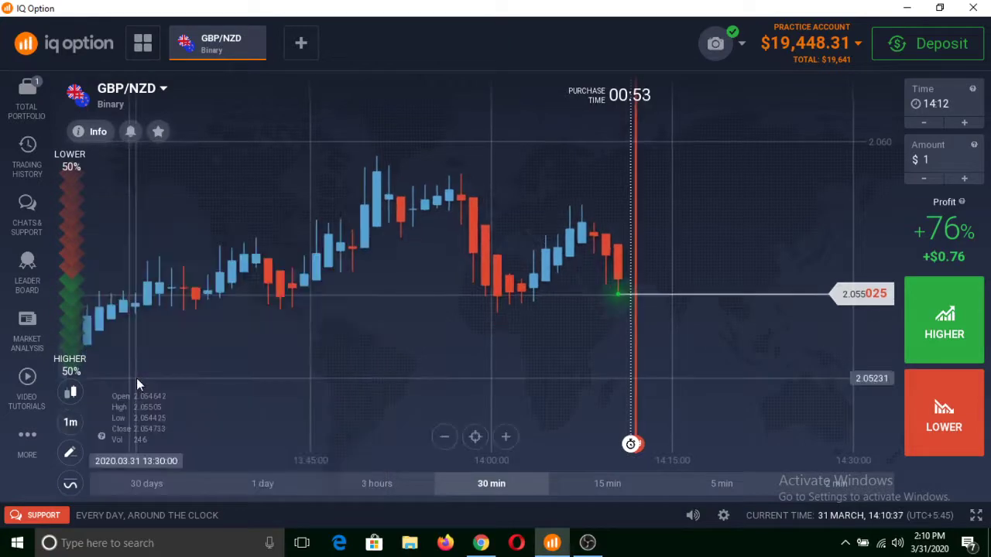
# - Open the candle time period options again and retry the server connection
pyautogui.click(70, 424)
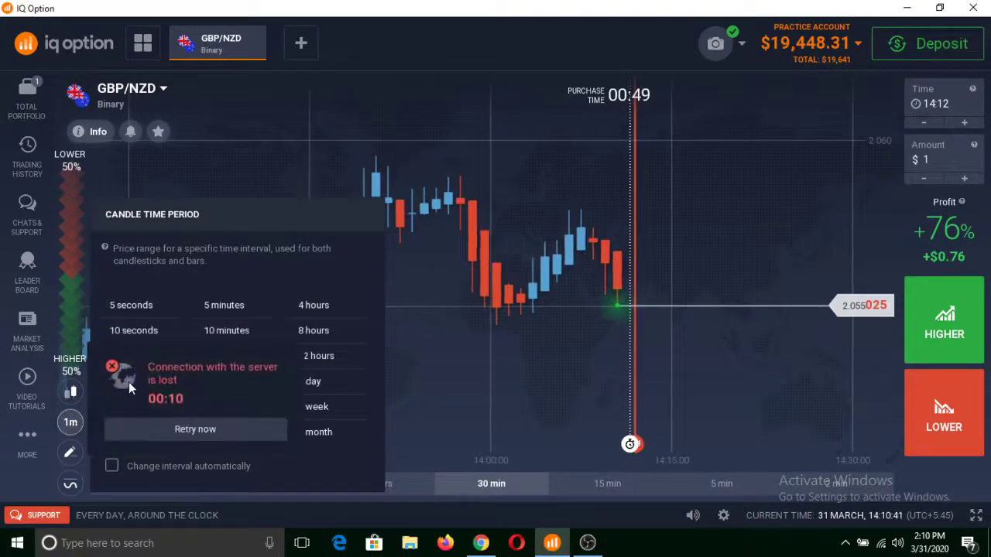
pyautogui.click(219, 438)
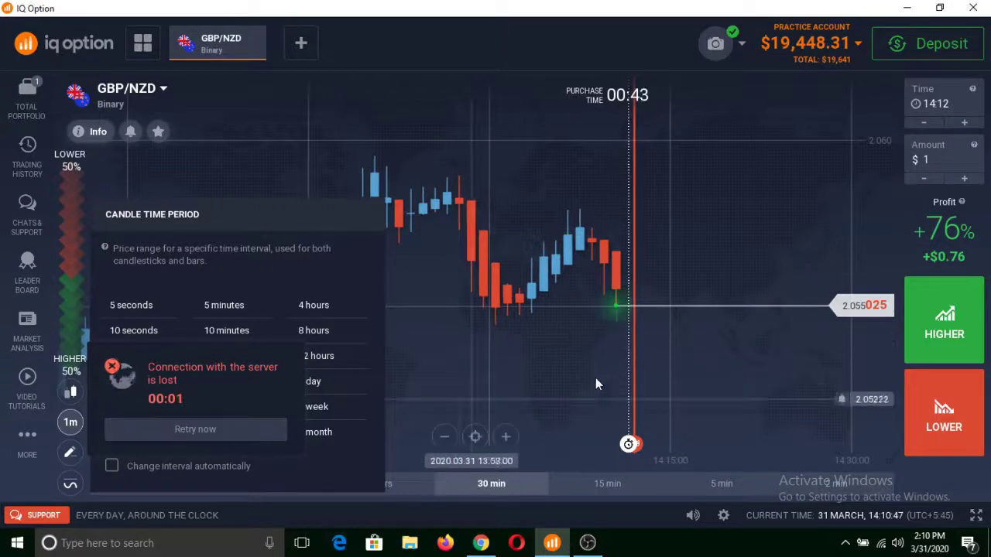
pyautogui.scroll(1, 592, 391)
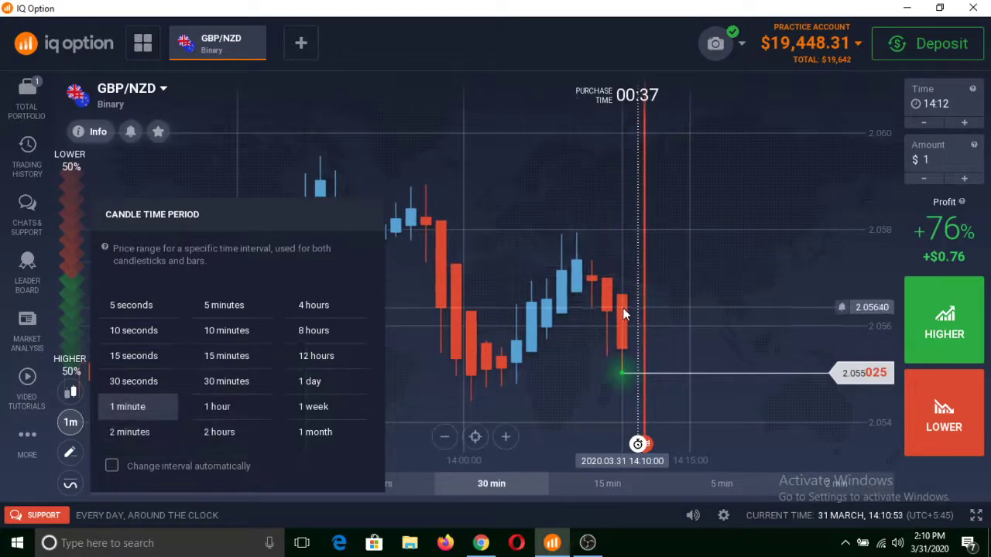
# - Set the candle time period of the GBP/NZD chart to 30 seconds and inspect the candles up close and from afar
pyautogui.click(133, 380)
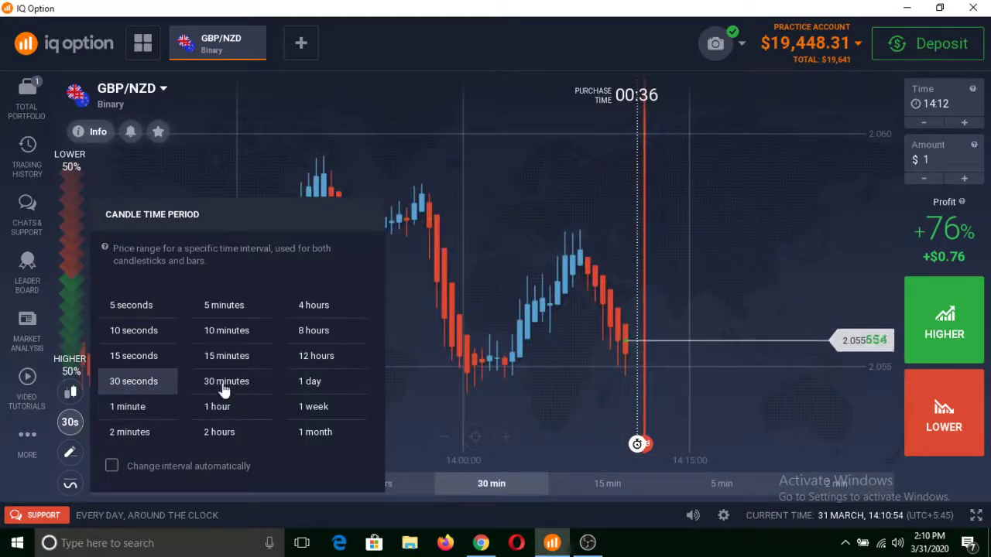
pyautogui.click(155, 381)
pyautogui.scroll(2, 434, 376)
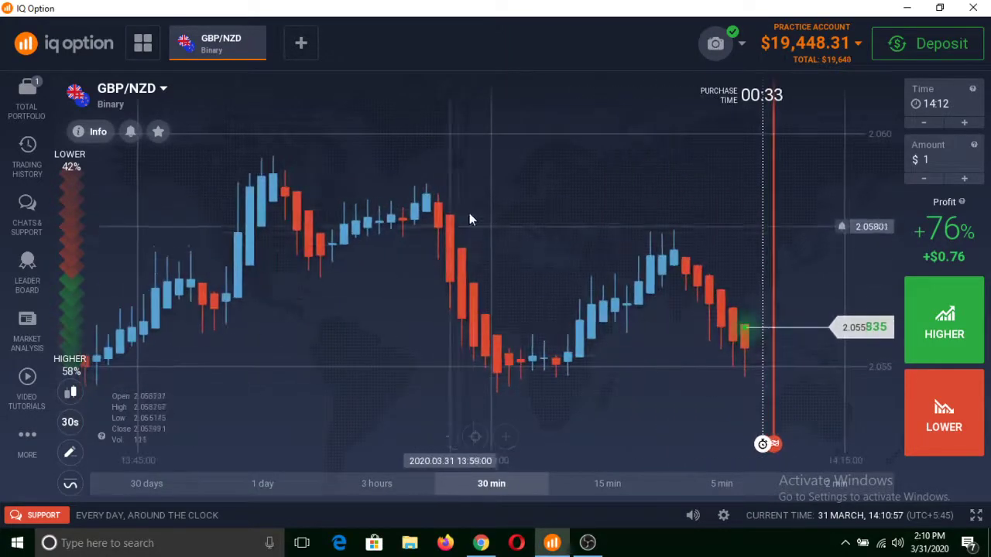
pyautogui.scroll(2, 458, 247)
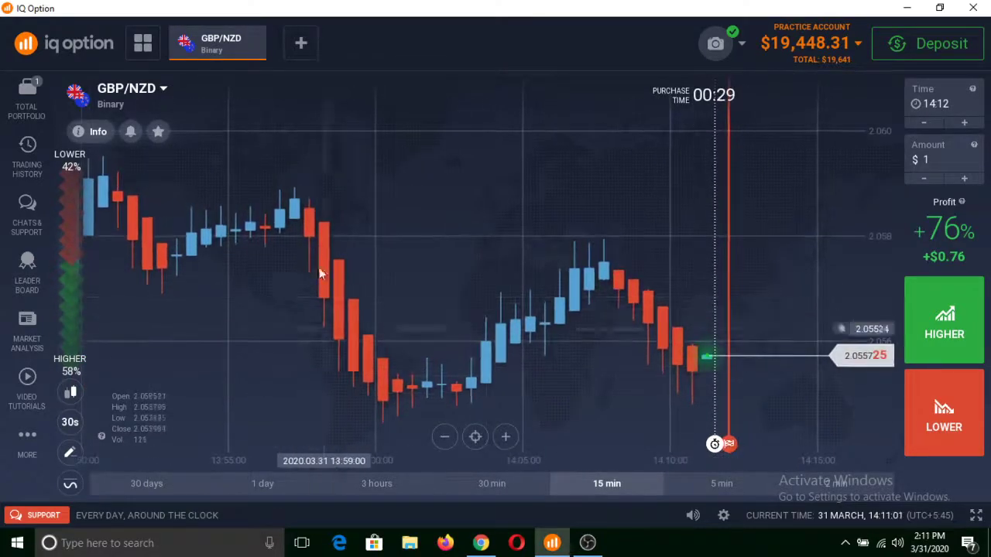
pyautogui.scroll(-3, 328, 259)
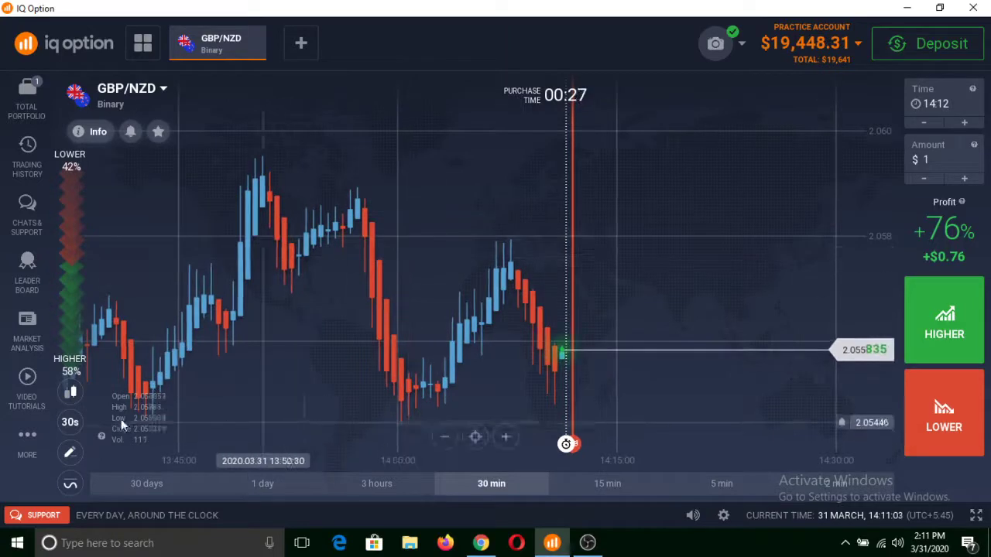
# - Return the GBP/NZD candle time period to 1 minute and view the candles over a wider time range
pyautogui.click(70, 421)
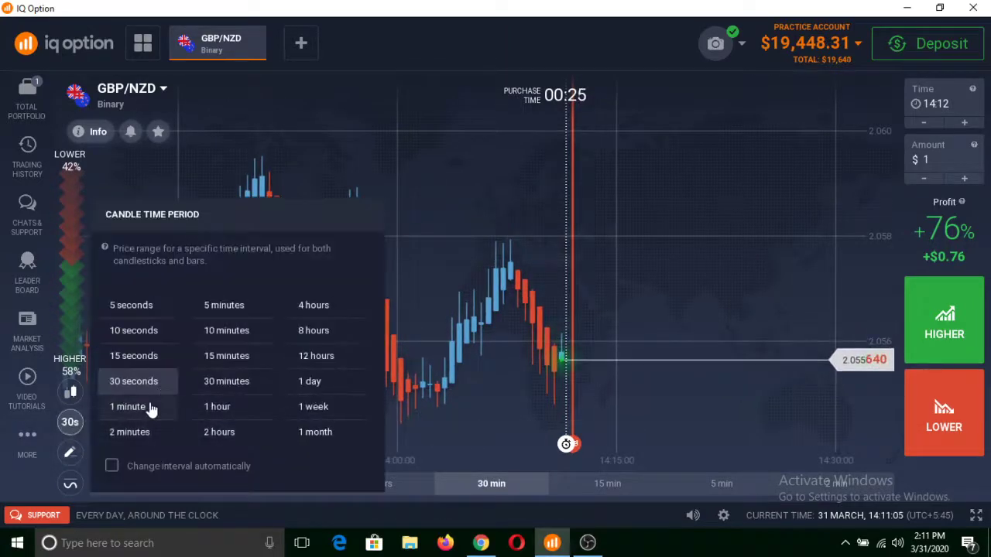
pyautogui.click(151, 417)
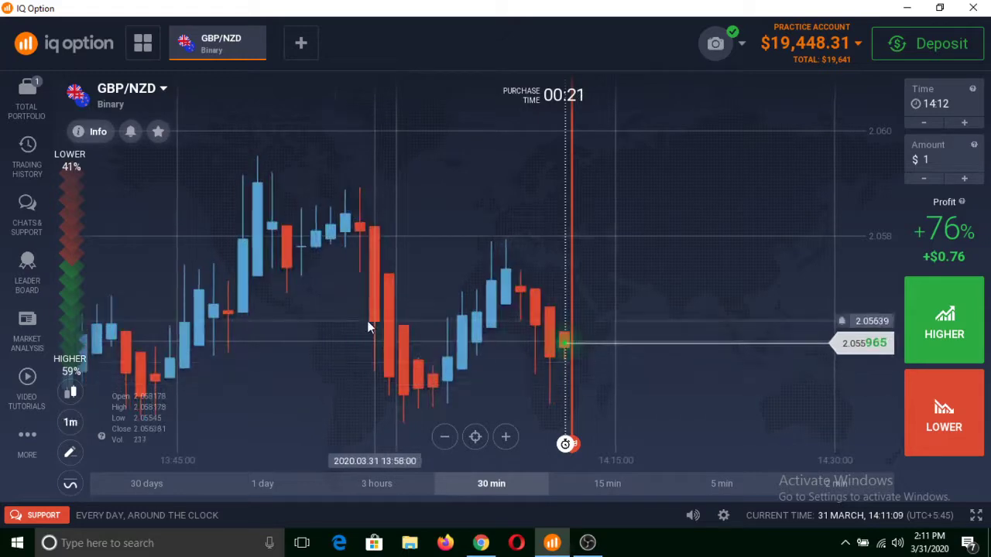
pyautogui.scroll(-3, 367, 321)
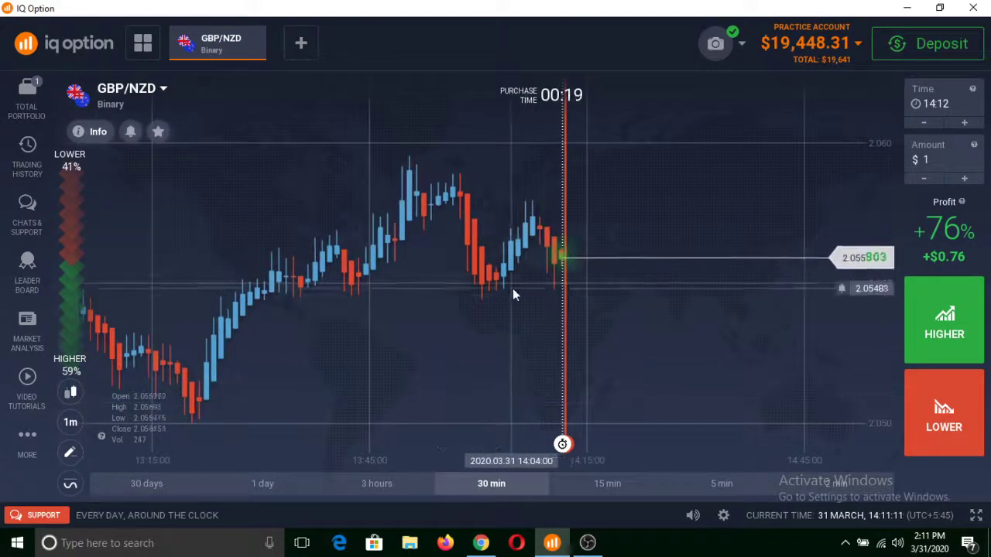
pyautogui.scroll(1, 513, 289)
# - Review the available expiration times and choose 14:13, the earliest one in the 76% profit group
pyautogui.click(936, 113)
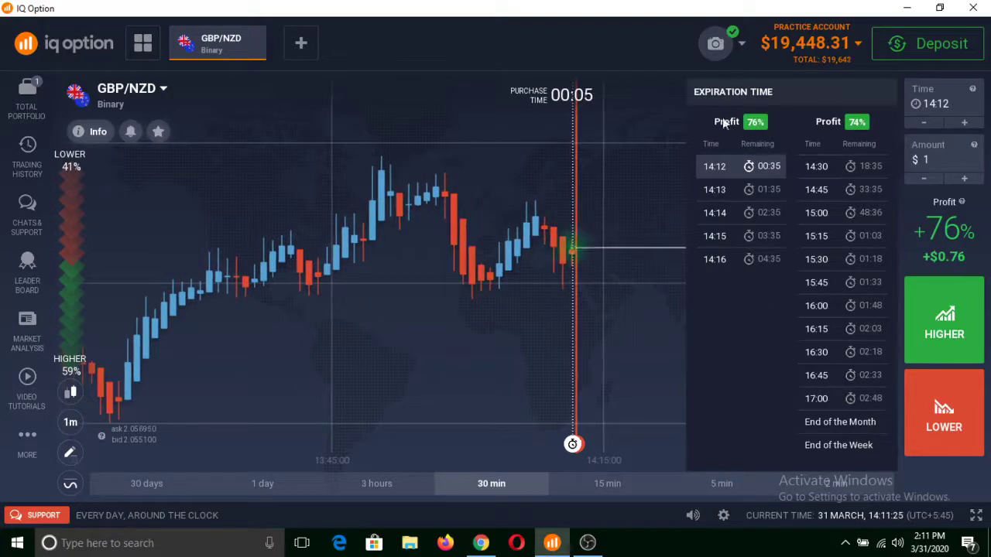
pyautogui.click(735, 174)
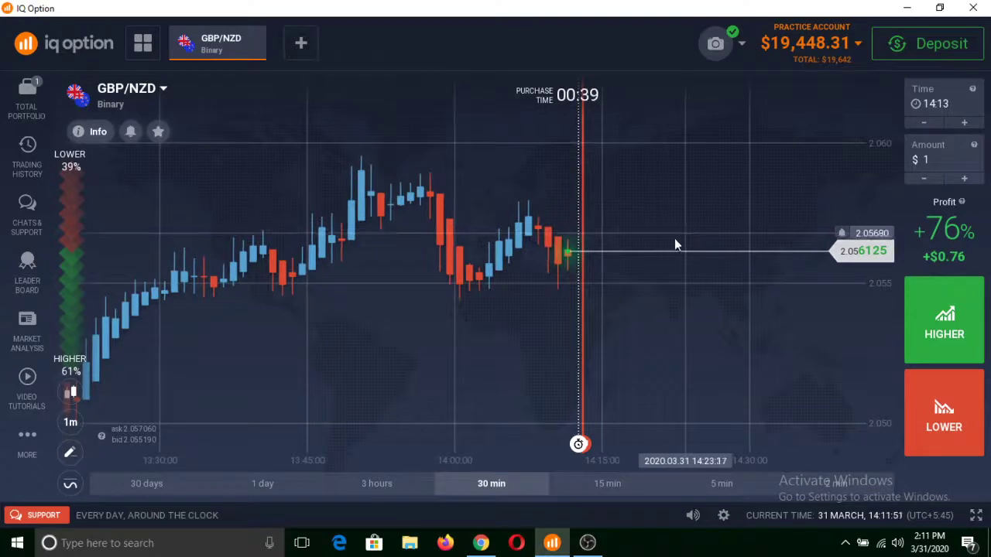
pyautogui.click(932, 105)
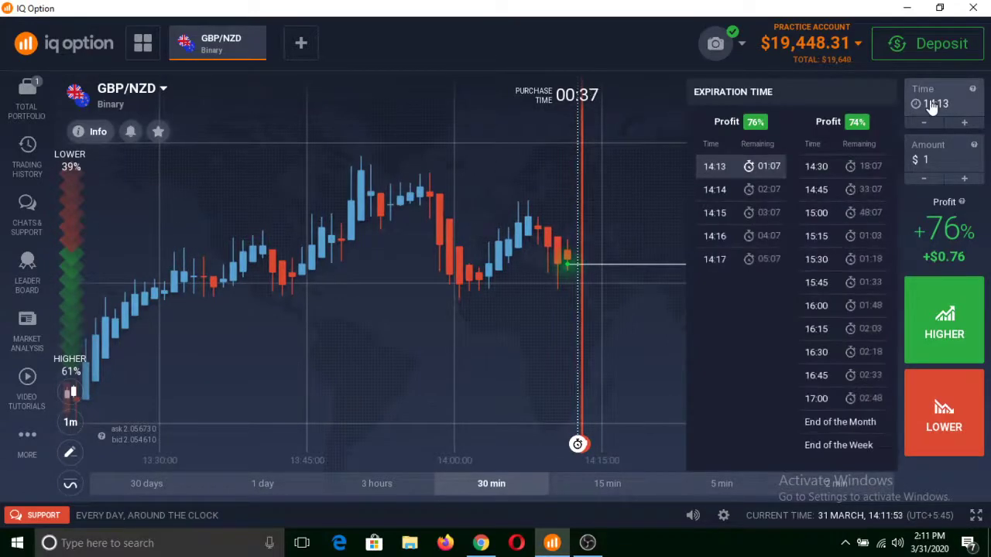
pyautogui.click(743, 168)
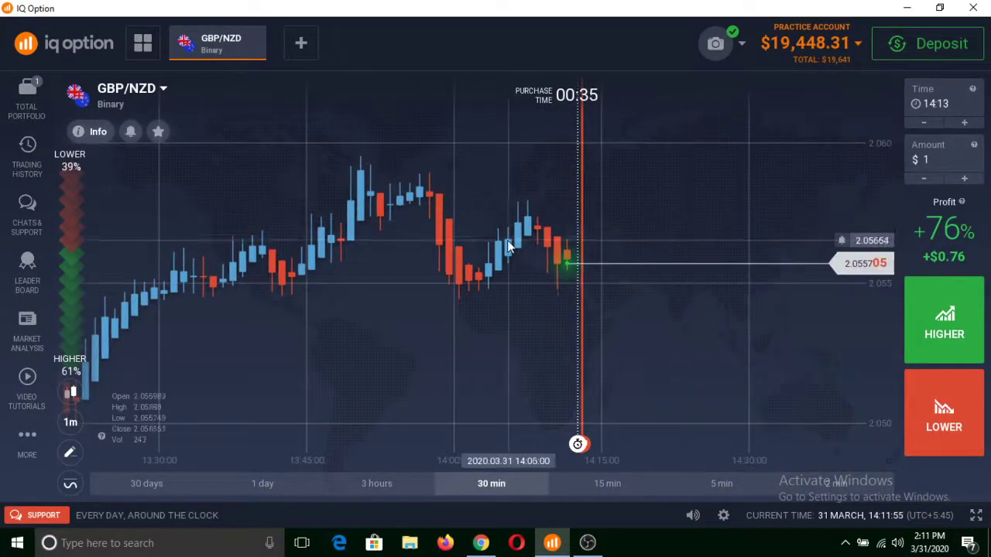
pyautogui.click(919, 106)
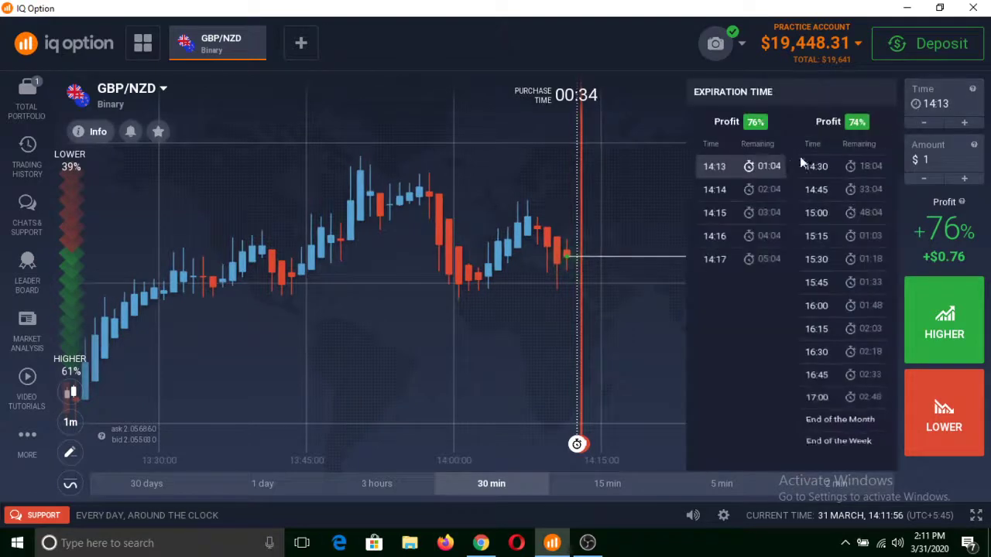
pyautogui.click(758, 165)
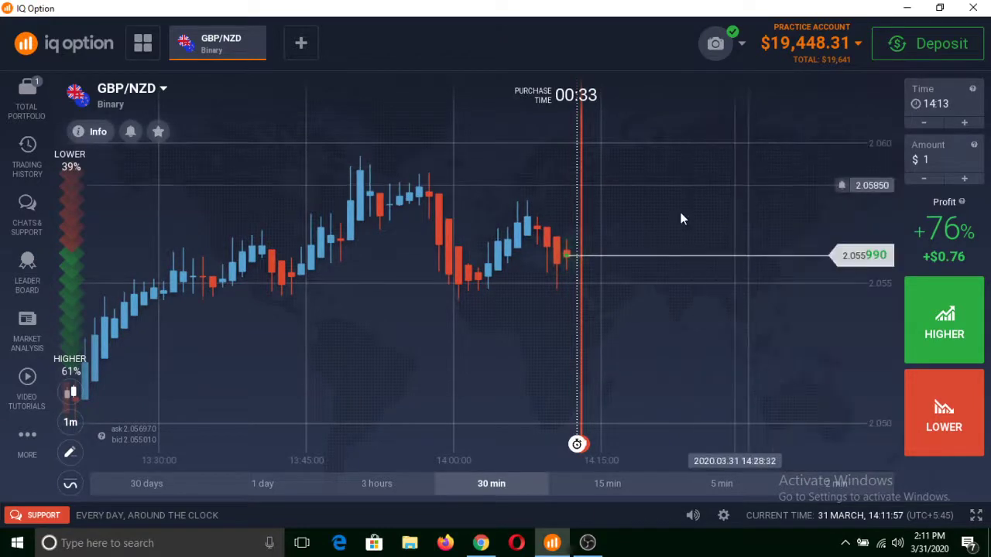
# - Try trade amounts of $2 and $3, and settle on $100
pyautogui.click(941, 166)
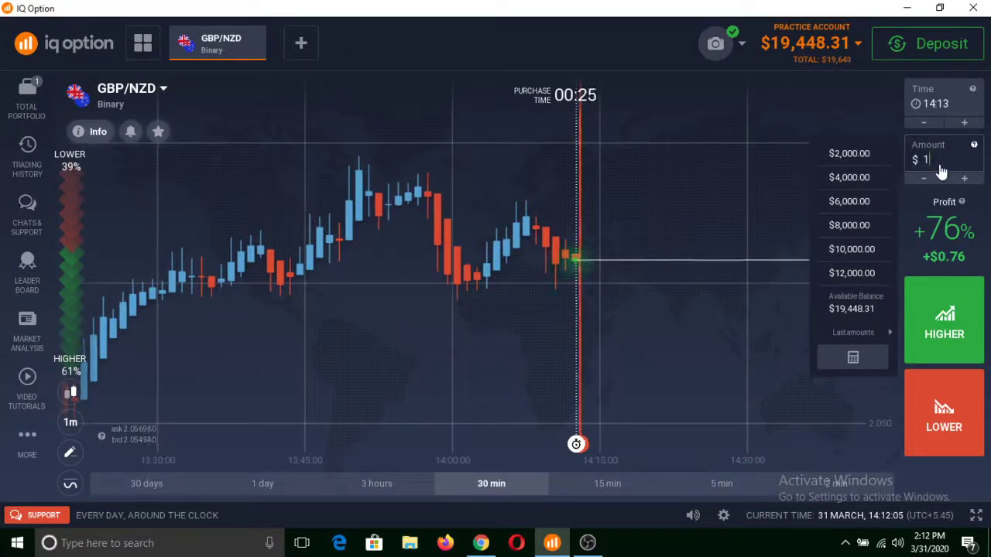
pyautogui.press('BackSpace')
pyautogui.write('2')
pyautogui.press('BackSpace')
pyautogui.write('3')
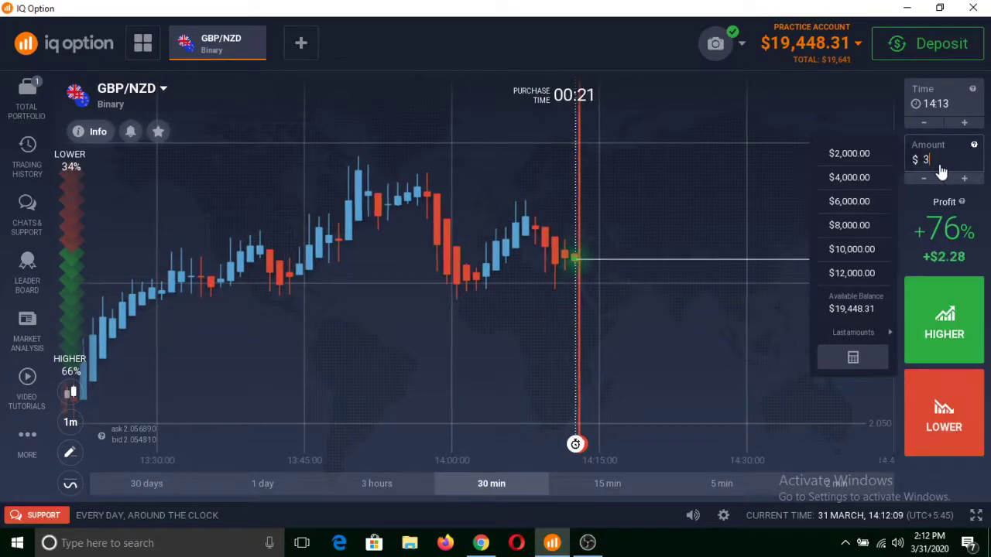
pyautogui.press('BackSpace')
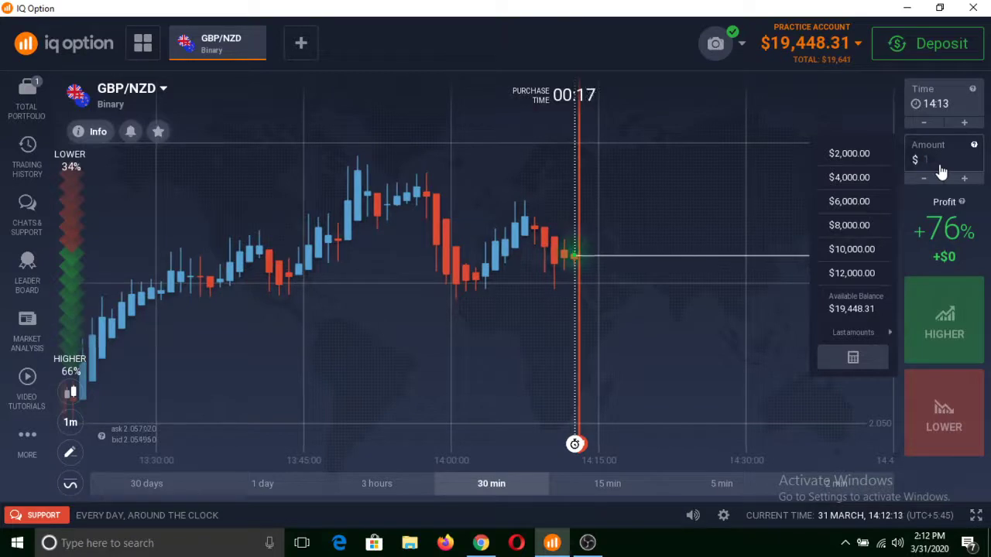
pyautogui.write('100')
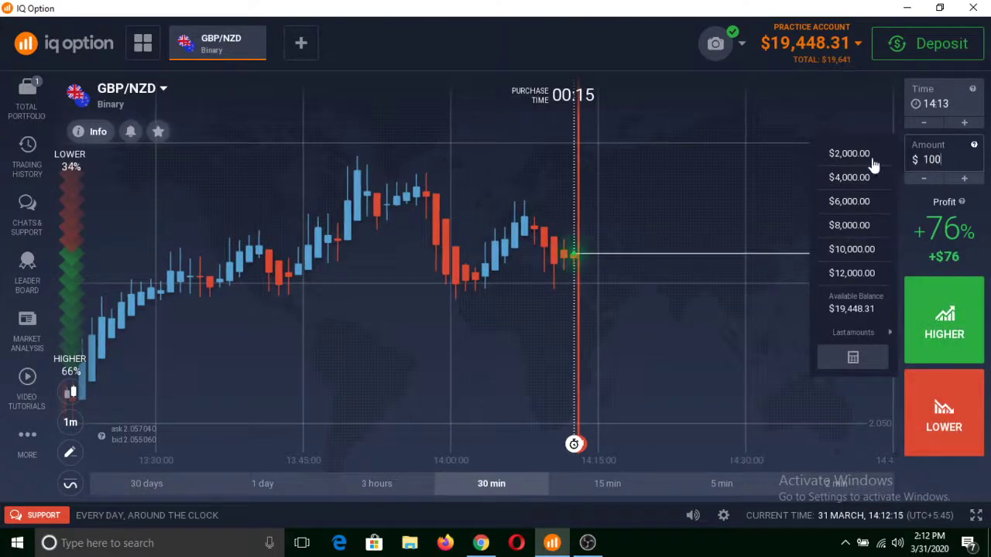
pyautogui.click(655, 196)
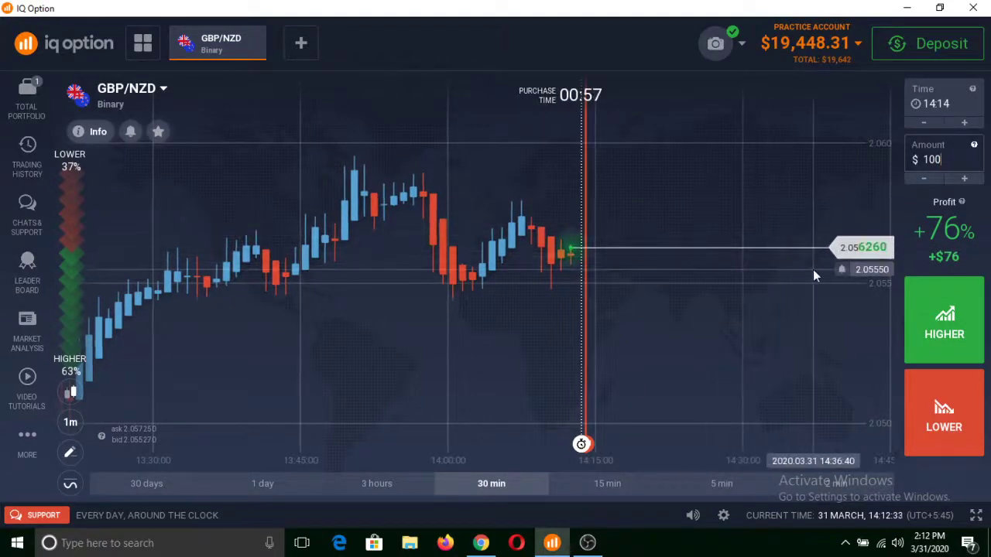
# - Check the trade amount and choose the 14:14 expiration time in the 76% profit group
pyautogui.scroll(1, 802, 280)
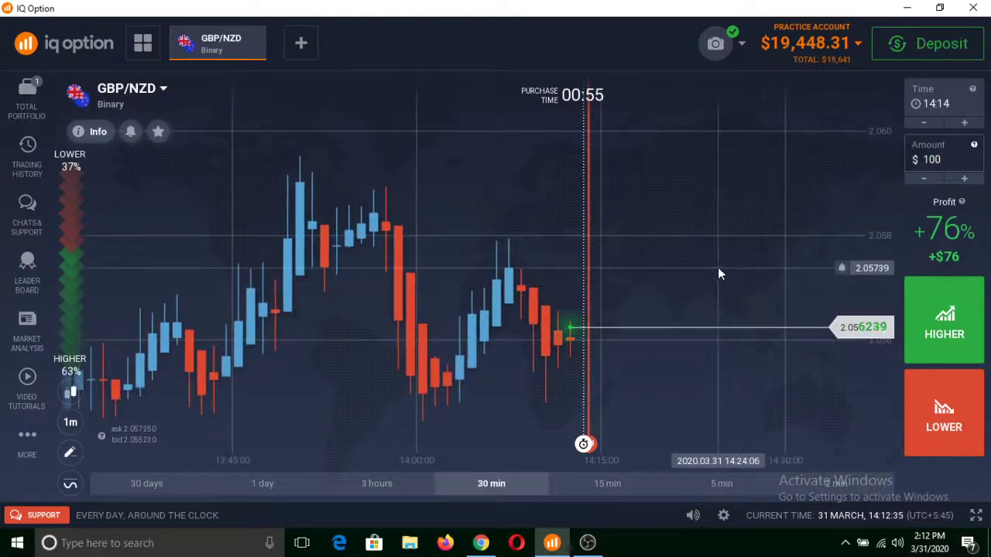
pyautogui.click(925, 160)
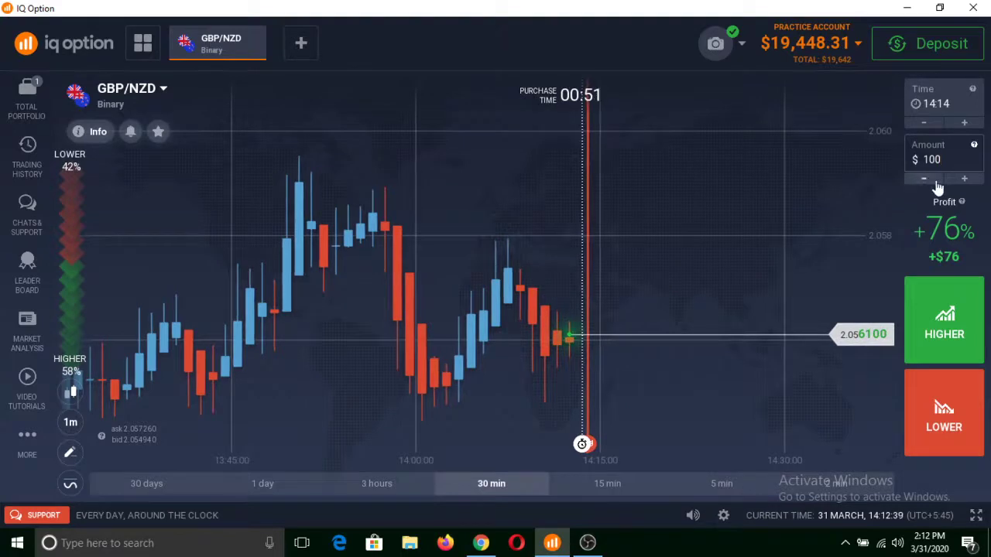
pyautogui.click(915, 116)
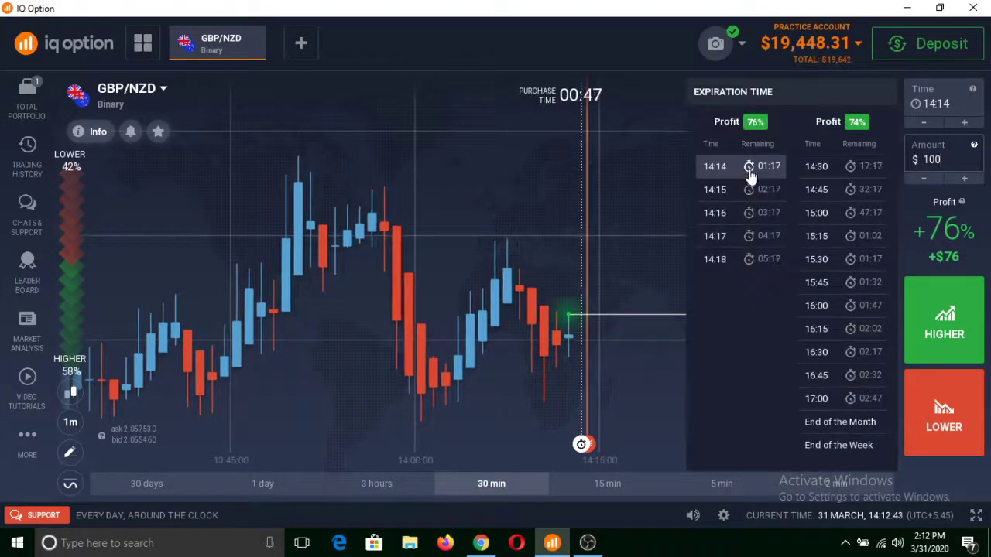
pyautogui.click(750, 174)
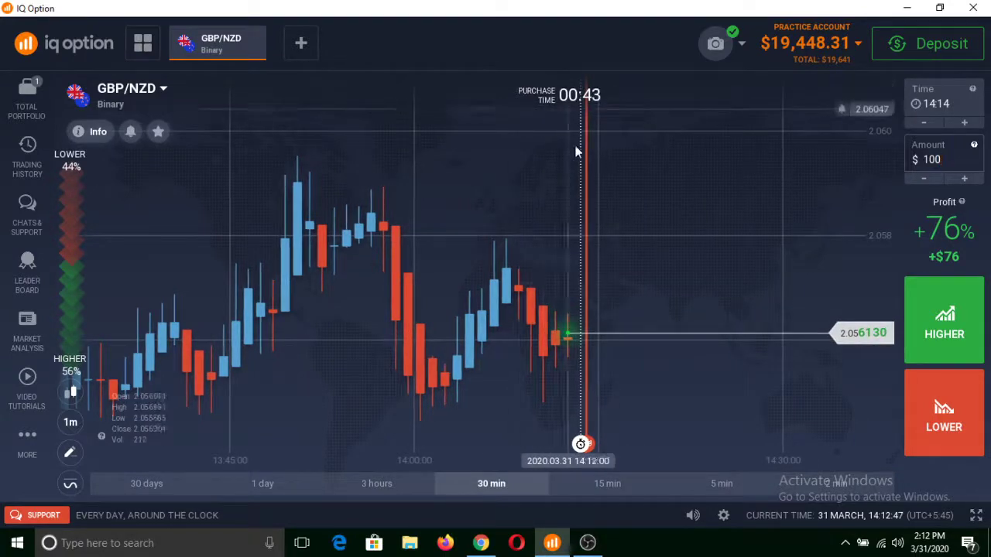
# - Look at the Higher and Lower trade directions for the GBP/NZD option
pyautogui.click(982, 328)
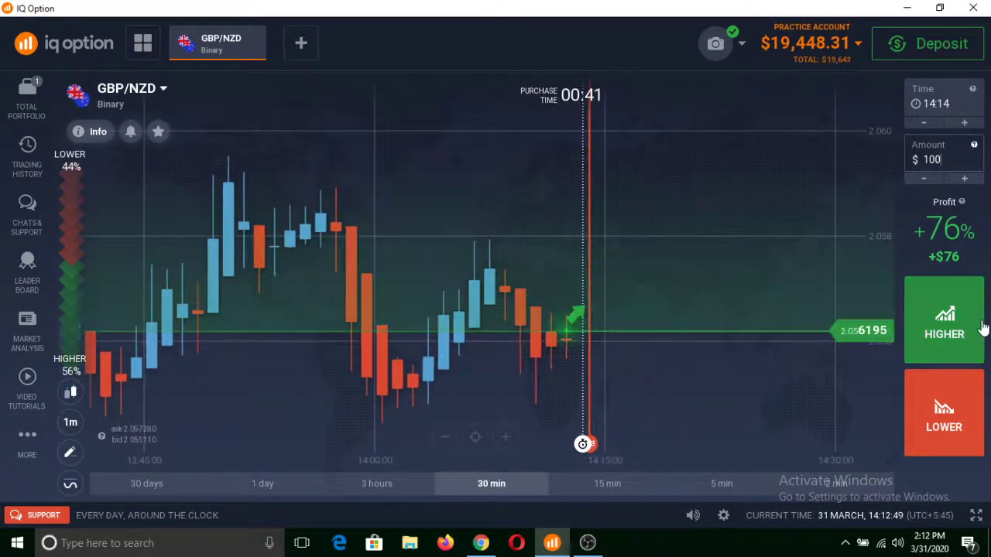
pyautogui.click(942, 441)
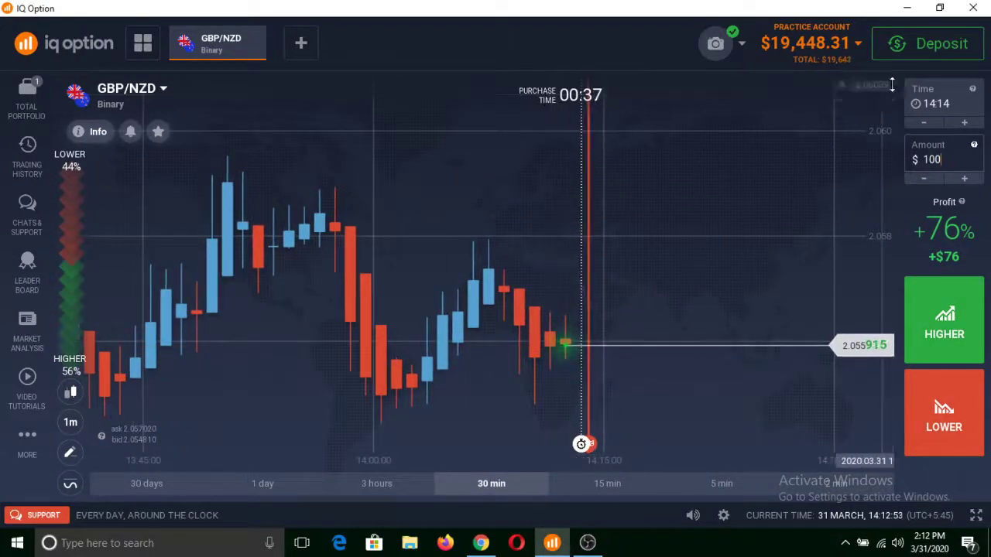
# - Reselect the 14:14 expiration time from the 76% profit group and recheck the trade amount
pyautogui.click(927, 101)
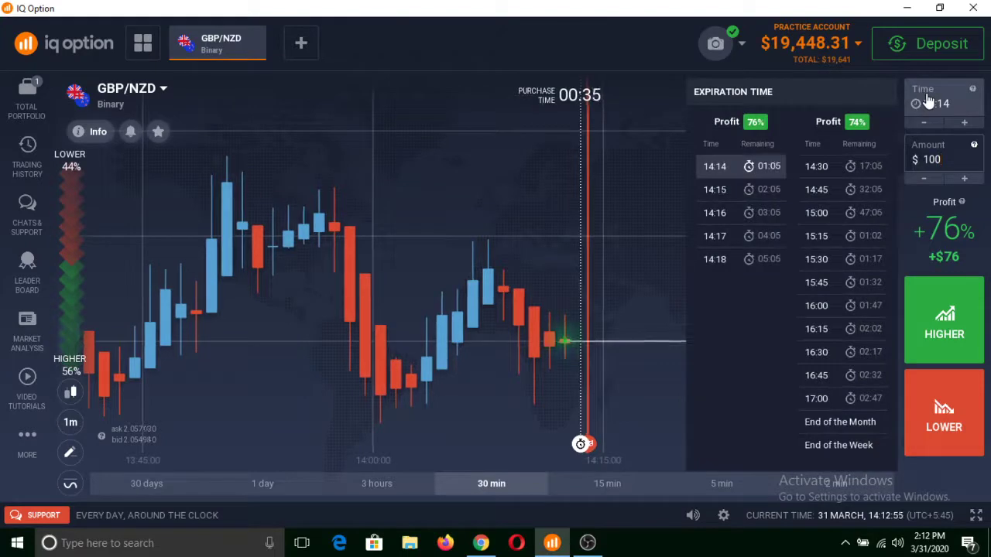
pyautogui.click(926, 101)
pyautogui.click(928, 100)
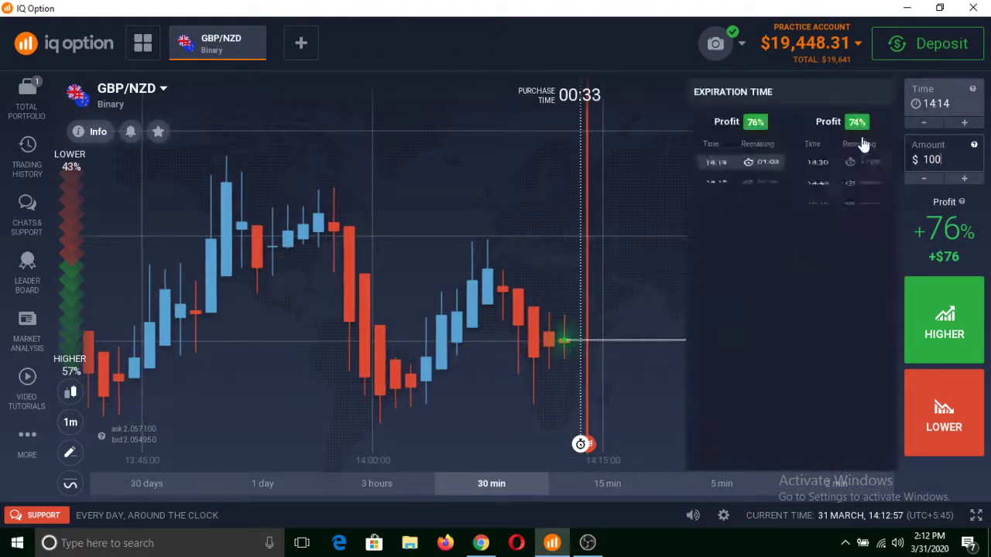
pyautogui.click(716, 167)
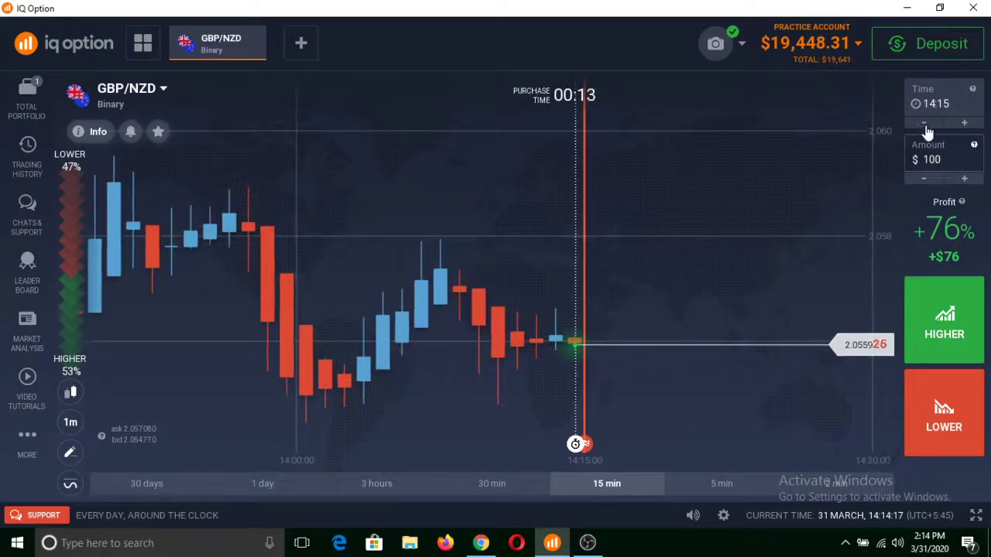
pyautogui.click(945, 160)
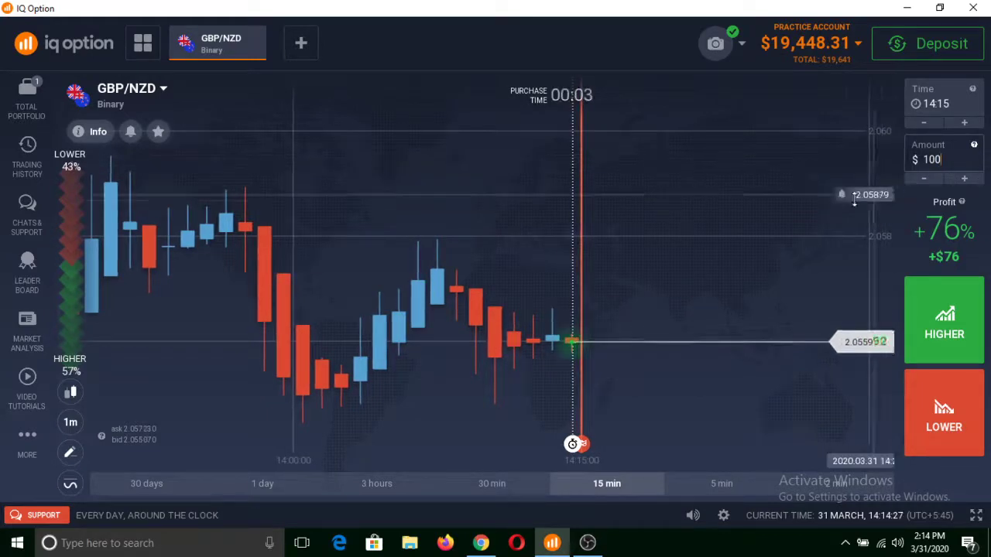
# - Place a $100 Lower trade on GBP/NZD with the 14:16 expiration time
pyautogui.scroll(-3, 689, 239)
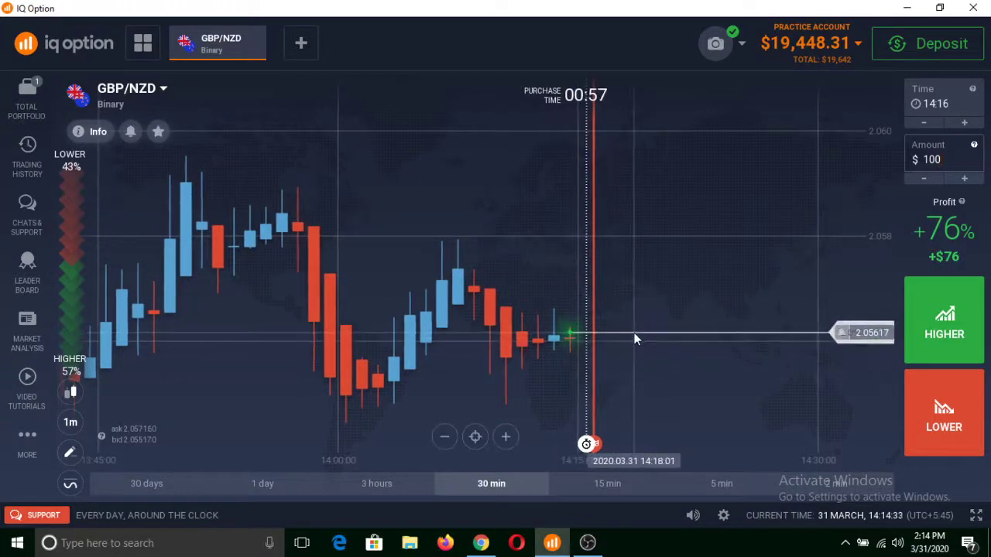
pyautogui.scroll(3, 631, 330)
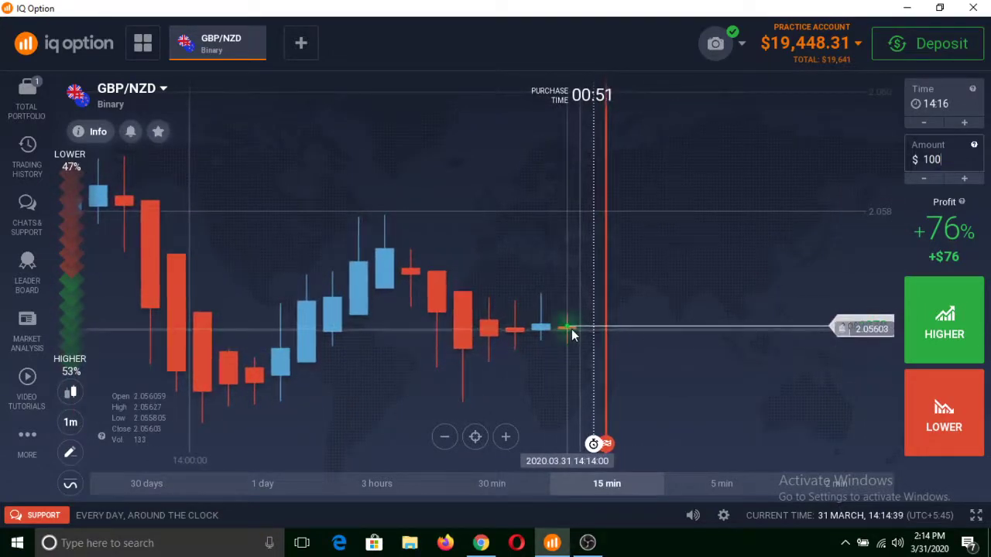
pyautogui.scroll(-1, 569, 333)
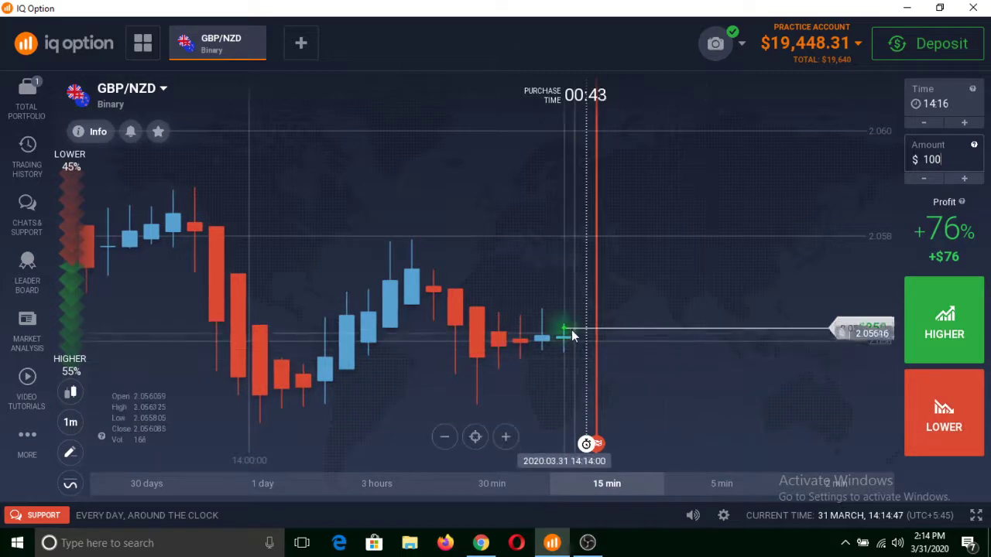
pyautogui.click(943, 427)
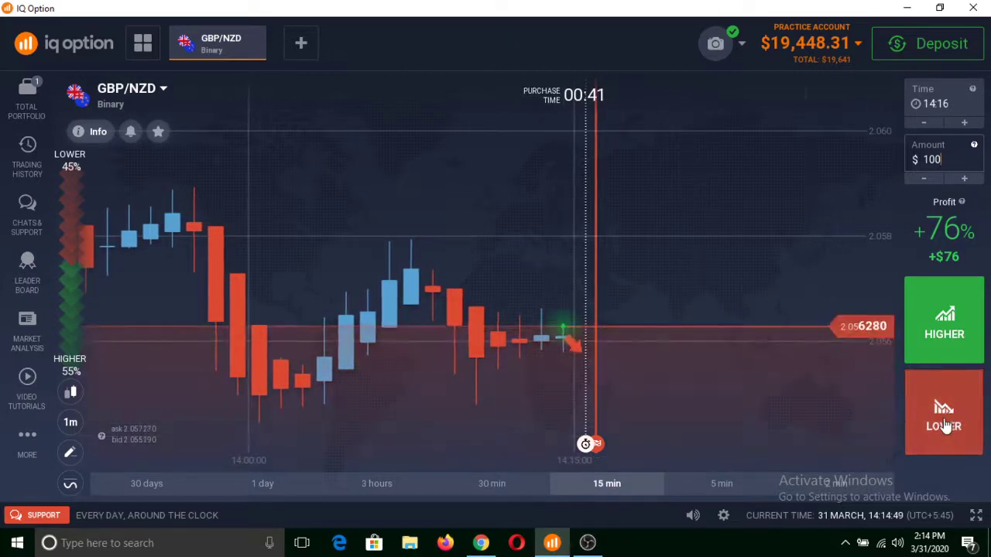
pyautogui.scroll(2, 661, 307)
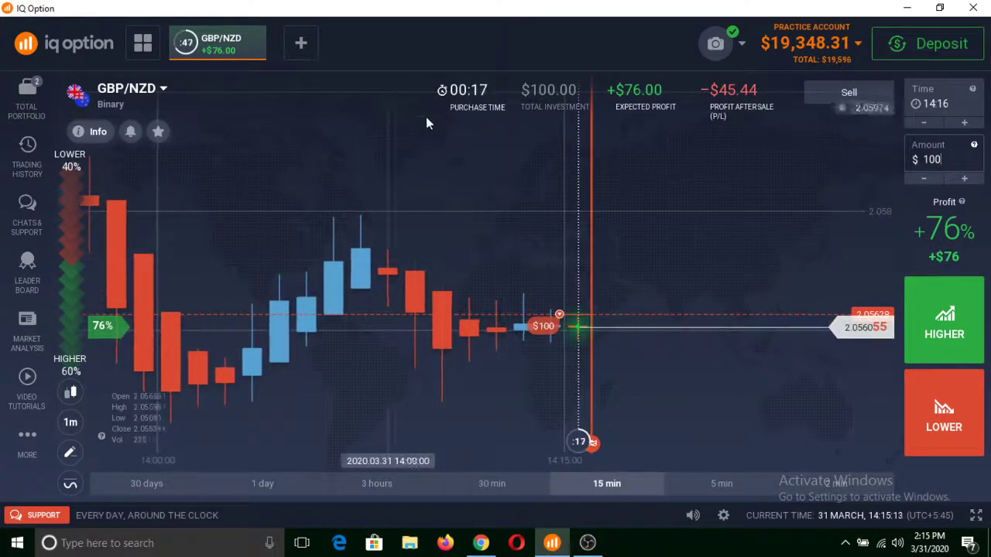
# - Open a second GBP/NZD binary chart and place a $100 Higher trade expiring at 14:16 on it
pyautogui.click(300, 41)
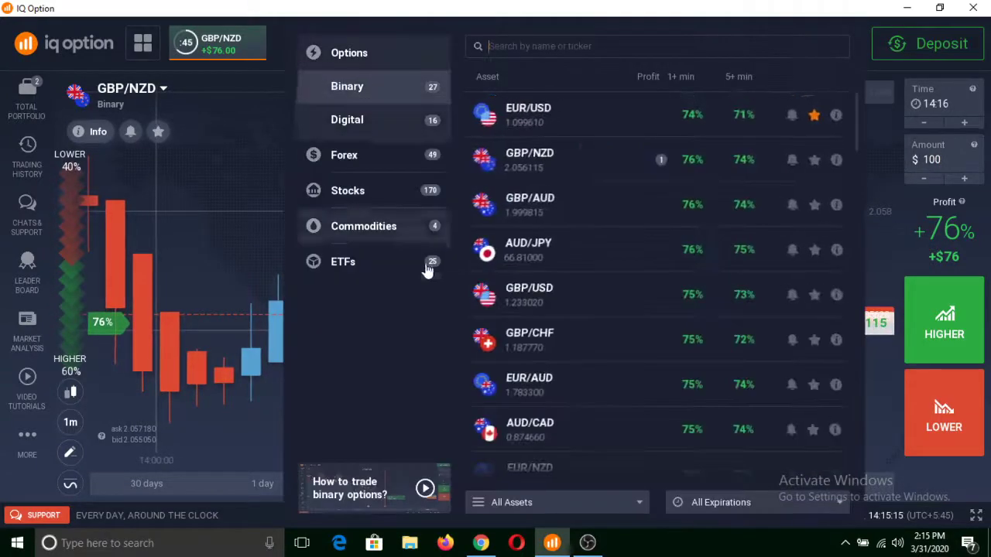
pyautogui.click(575, 159)
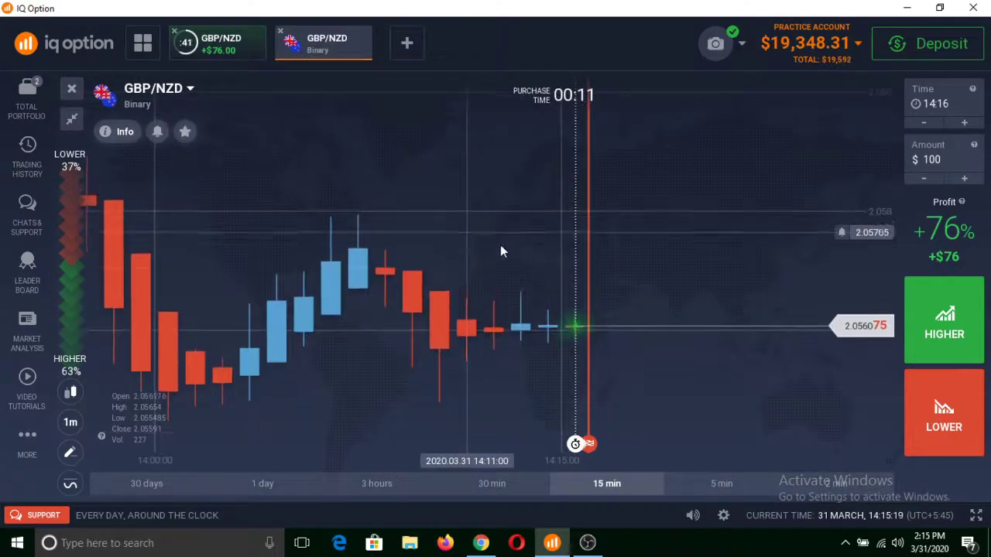
pyautogui.click(934, 326)
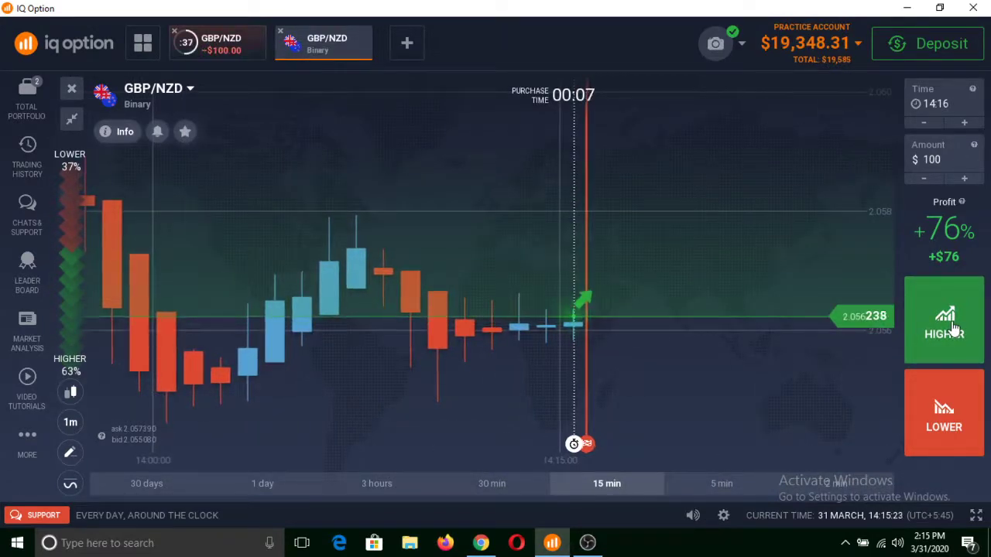
pyautogui.click(953, 331)
pyautogui.scroll(3, 528, 383)
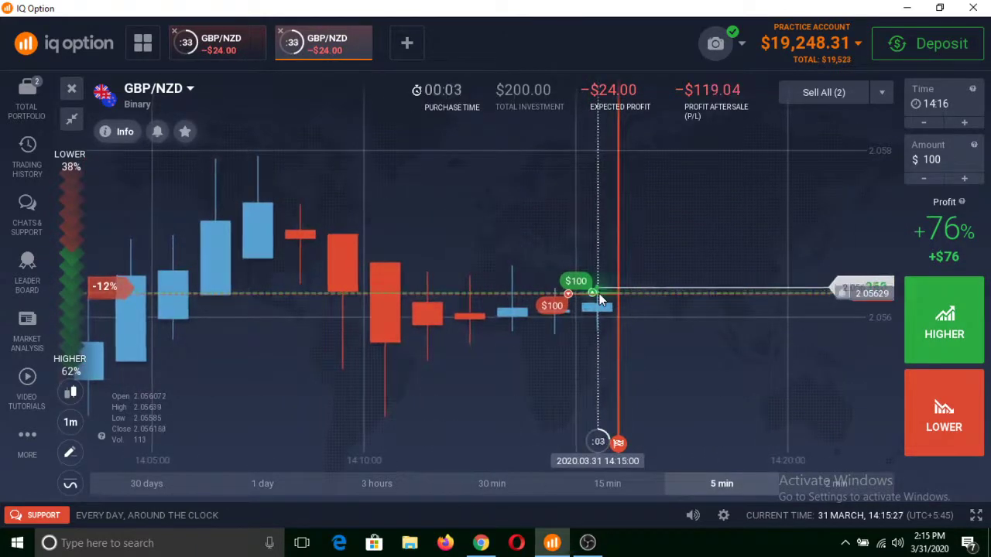
# - Check both GBP/NZD charts and sell only the $100 Higher option from the list of open options
pyautogui.click(210, 45)
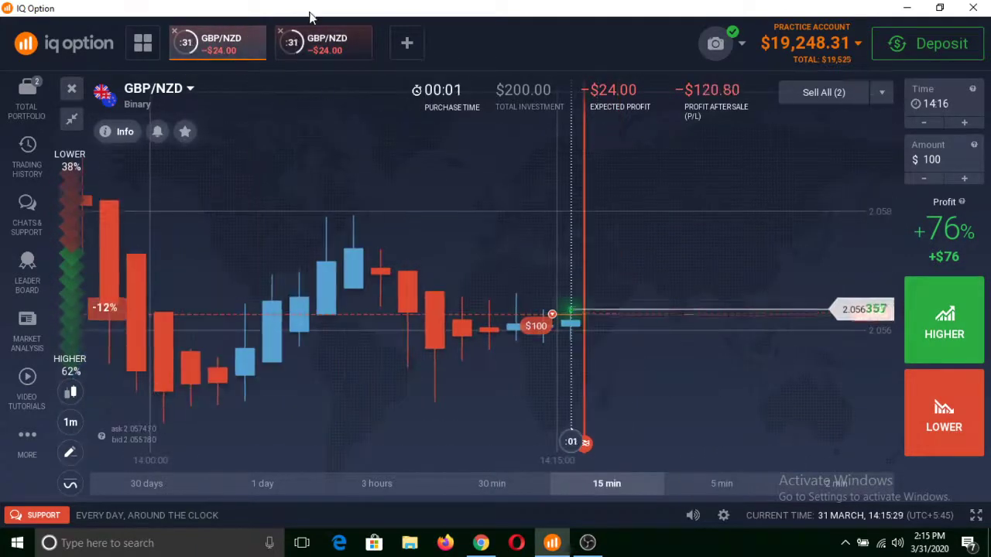
pyautogui.click(318, 40)
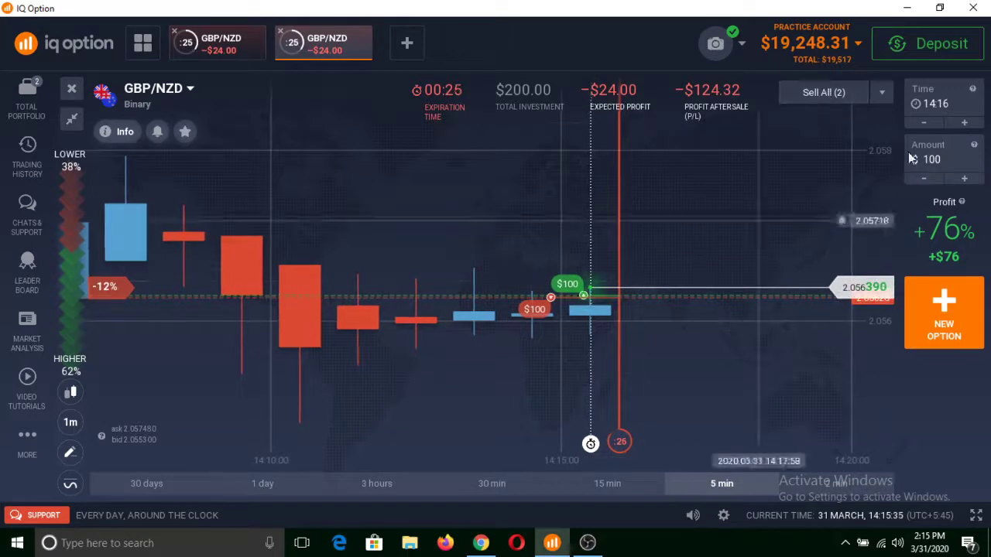
pyautogui.click(882, 95)
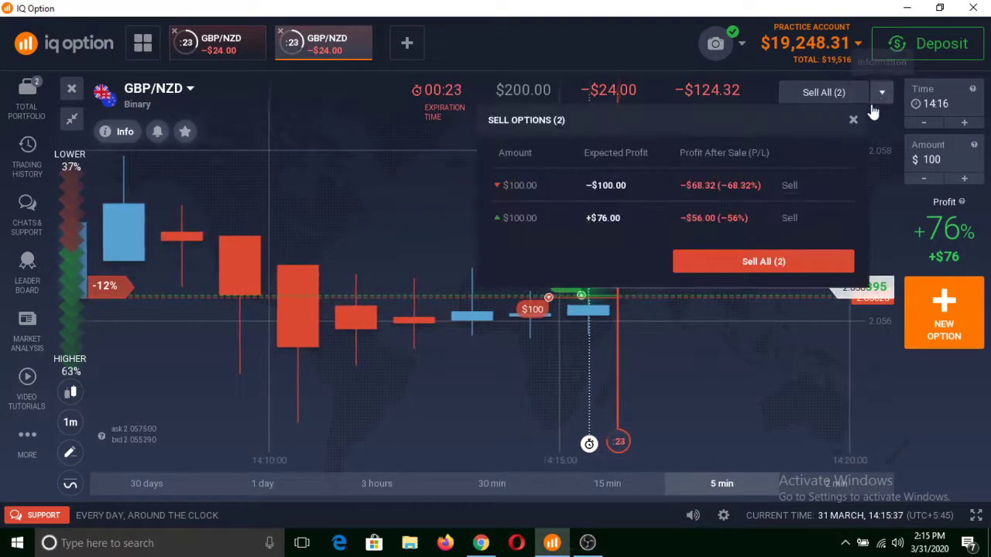
pyautogui.click(789, 221)
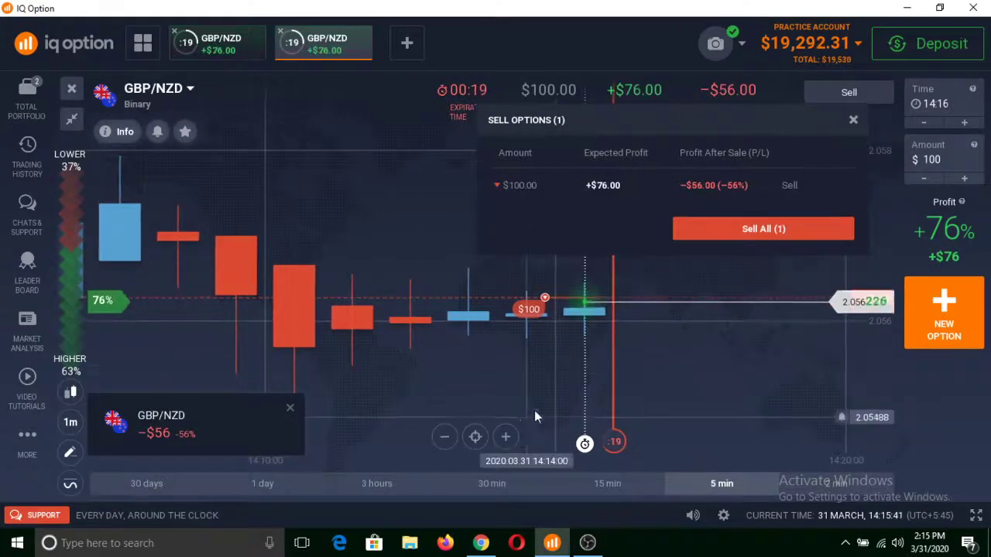
pyautogui.click(853, 121)
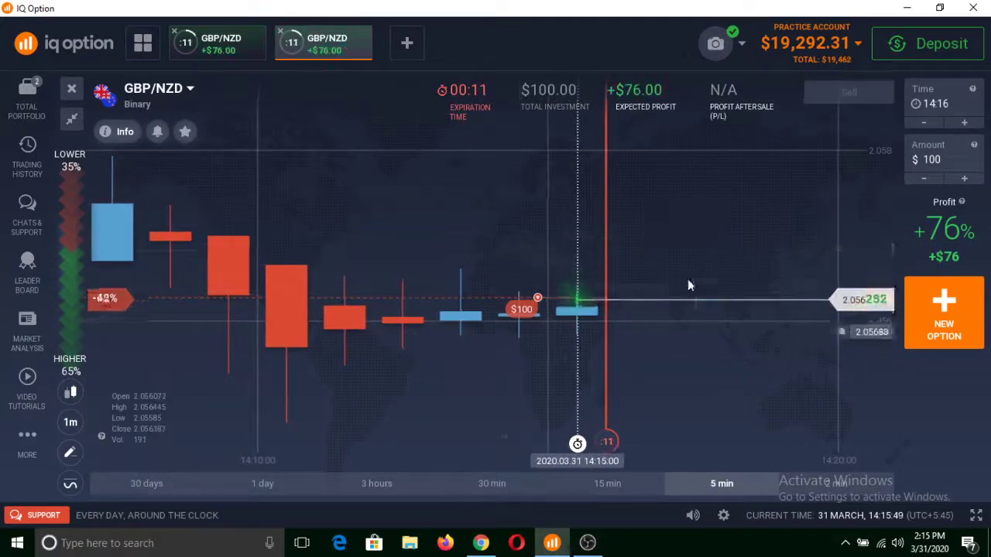
pyautogui.scroll(-2, 577, 261)
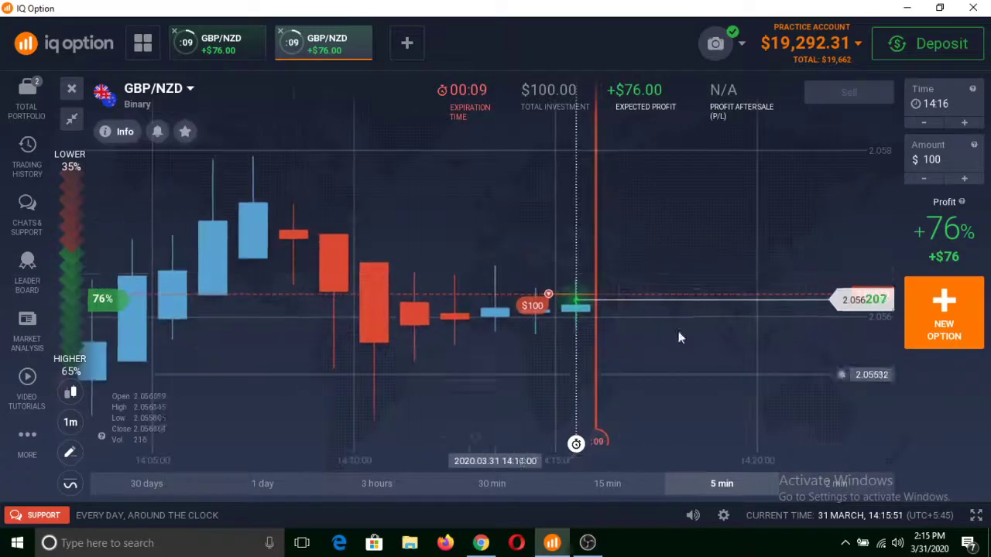
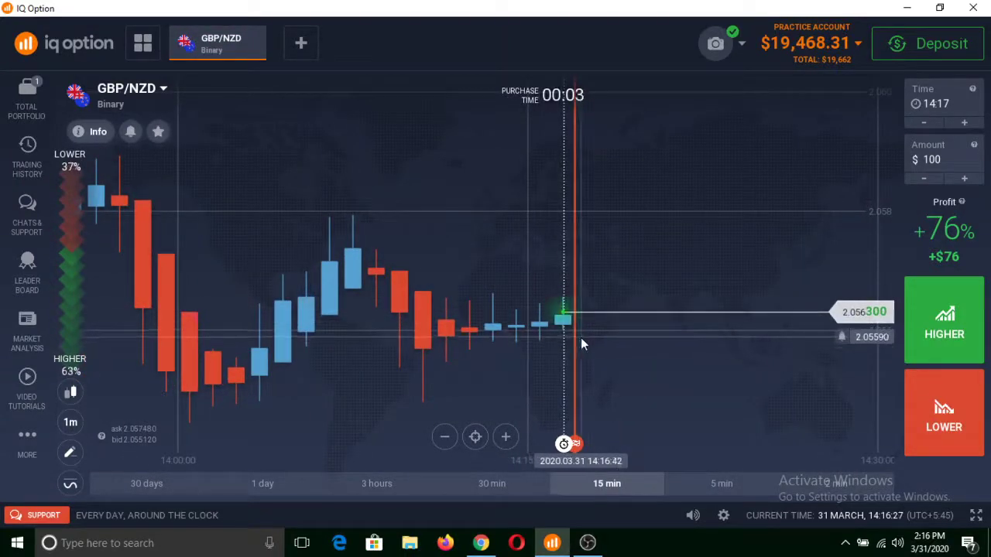
# - Open the GBP/USD and GBP/CHF binary option charts as additional assets
pyautogui.scroll(1, 583, 338)
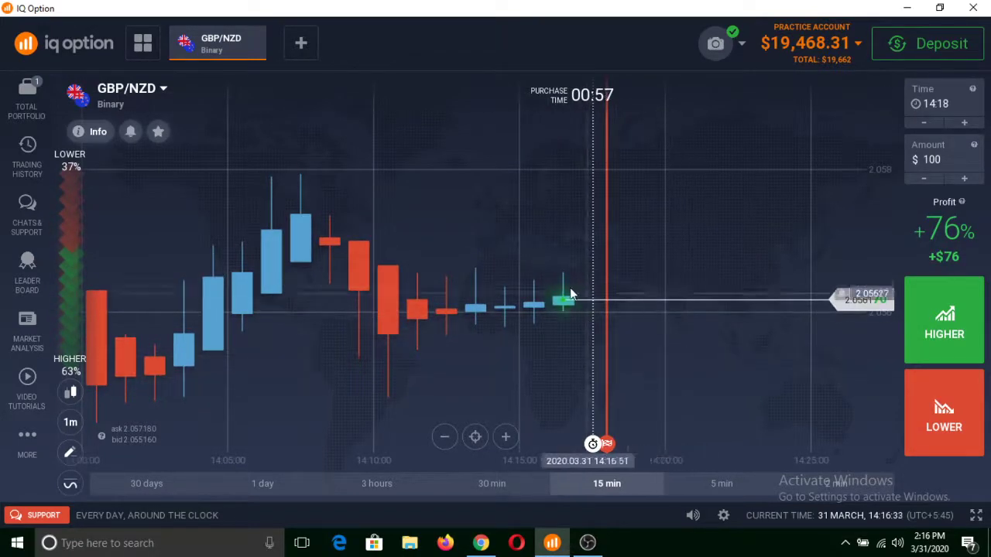
pyautogui.click(301, 42)
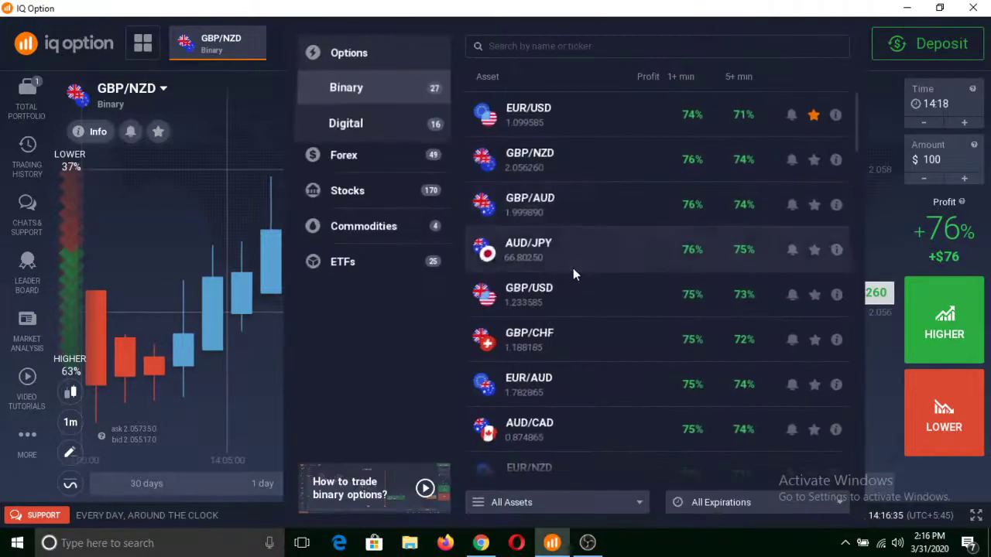
pyautogui.click(582, 304)
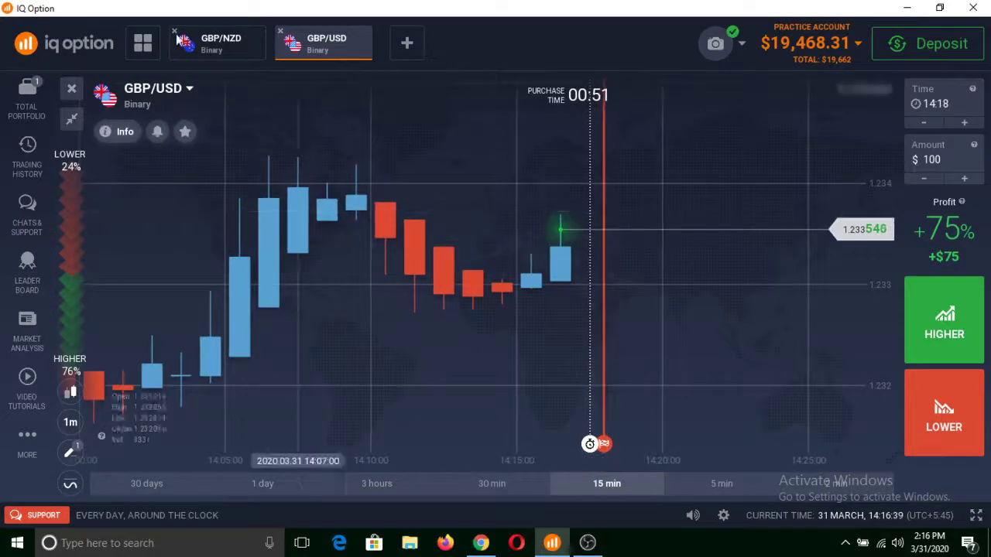
pyautogui.click(407, 43)
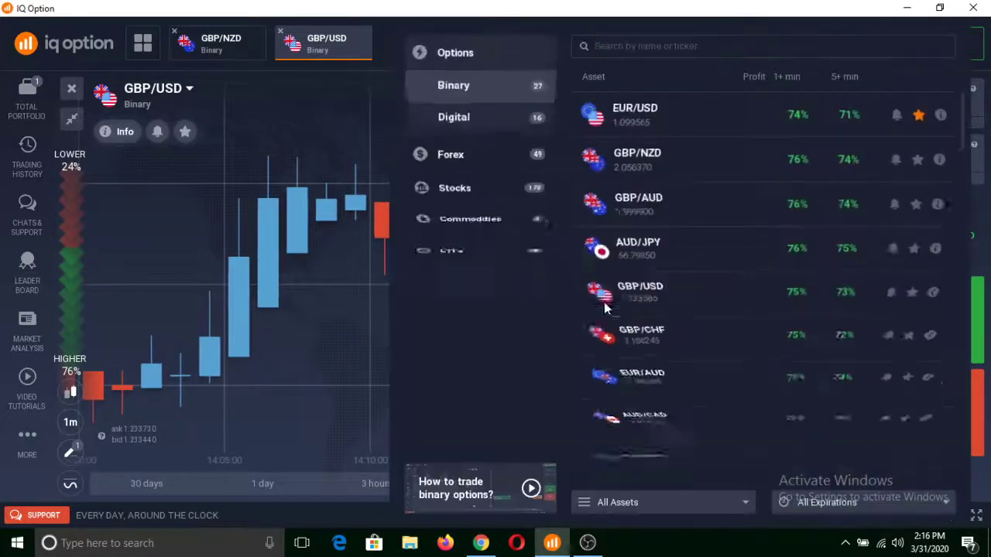
pyautogui.click(657, 339)
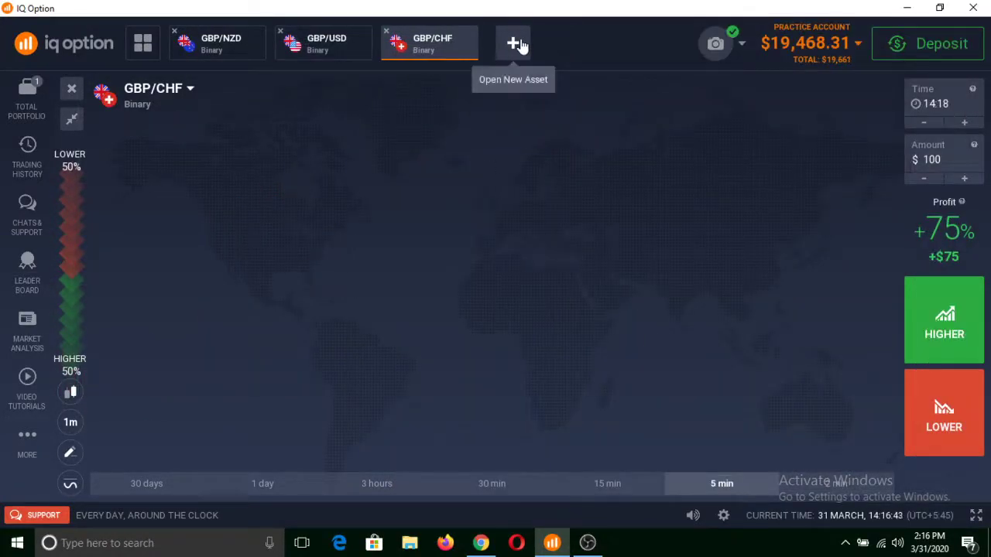
# - Browse the binary asset list without opening an asset, and view the GBP/NZD, GBP/USD and GBP/CHF charts in turn
pyautogui.click(520, 45)
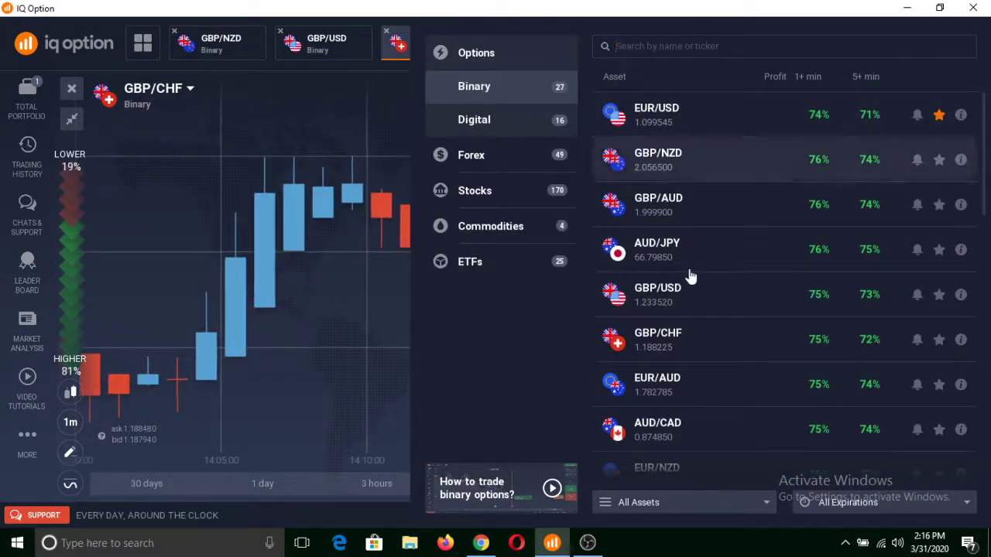
pyautogui.scroll(-3, 688, 276)
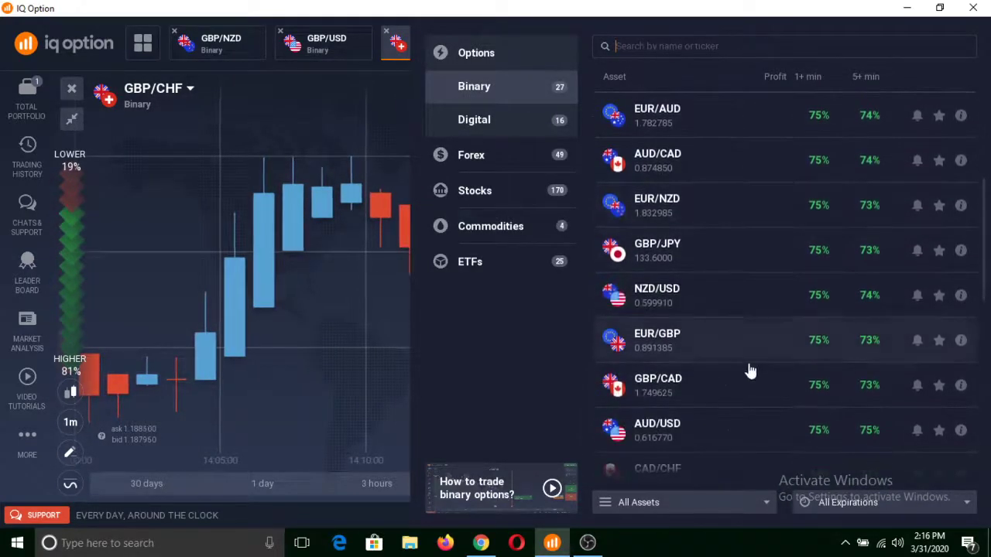
pyautogui.scroll(3, 748, 369)
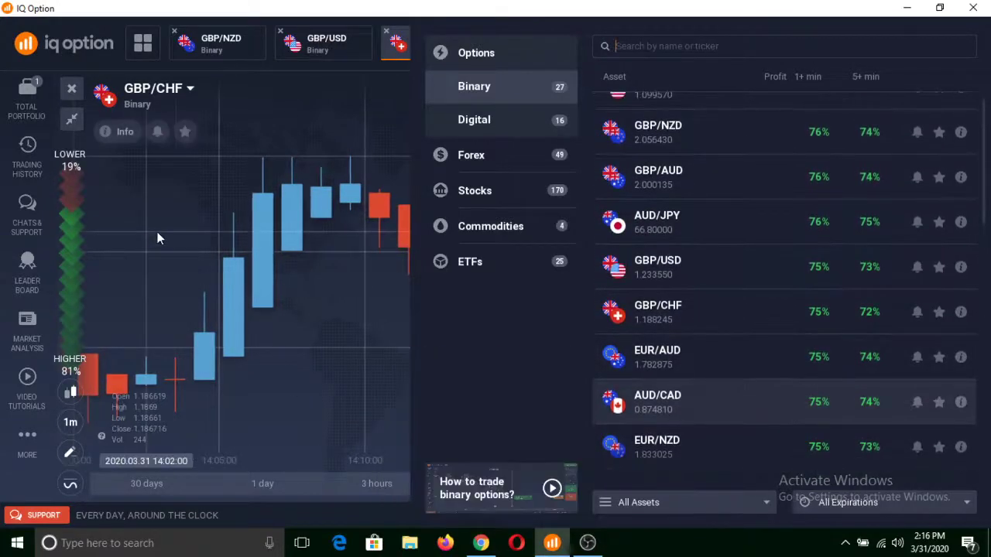
pyautogui.click(160, 237)
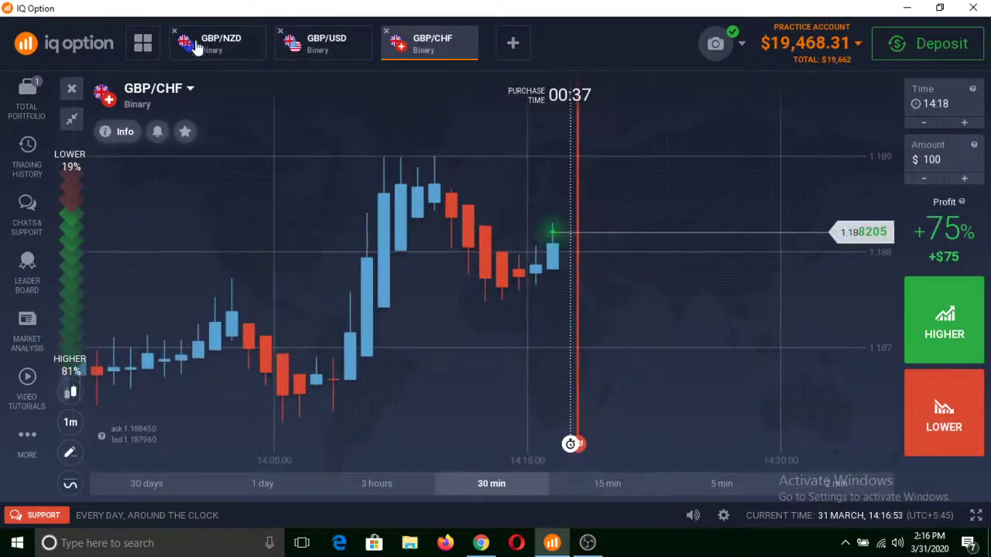
pyautogui.click(220, 42)
pyautogui.click(331, 41)
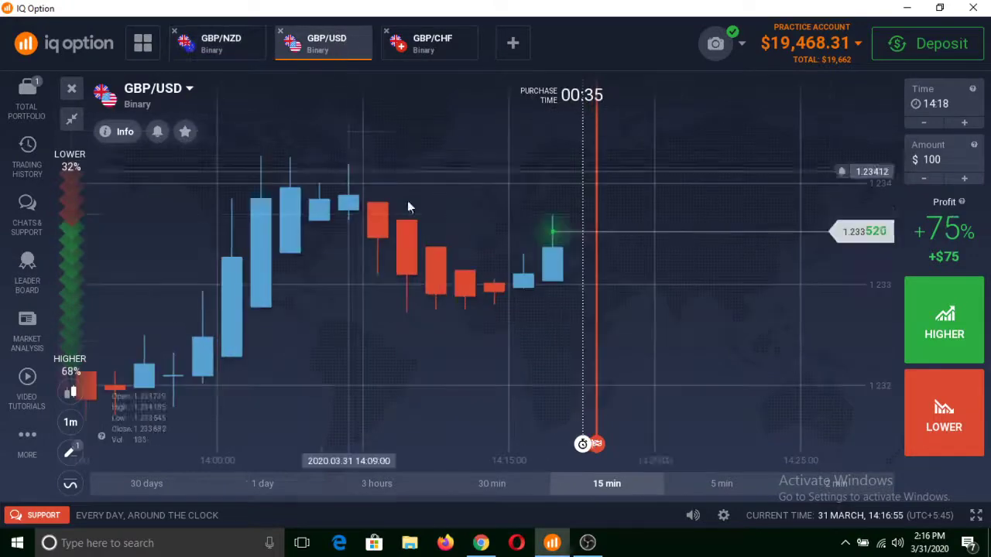
pyautogui.click(453, 50)
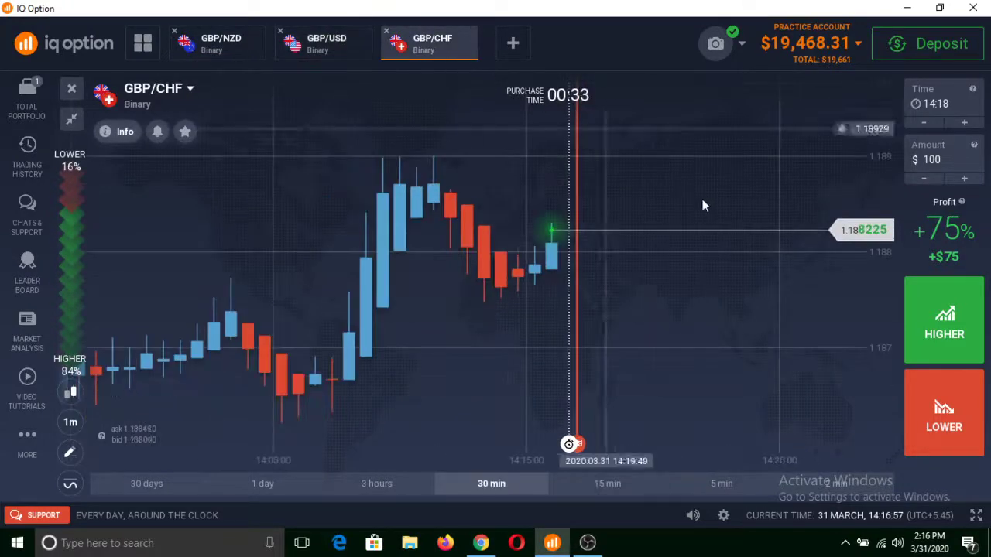
# - Open the AUD/JPY and AUD/CAD binary option charts as additional assets
pyautogui.click(511, 40)
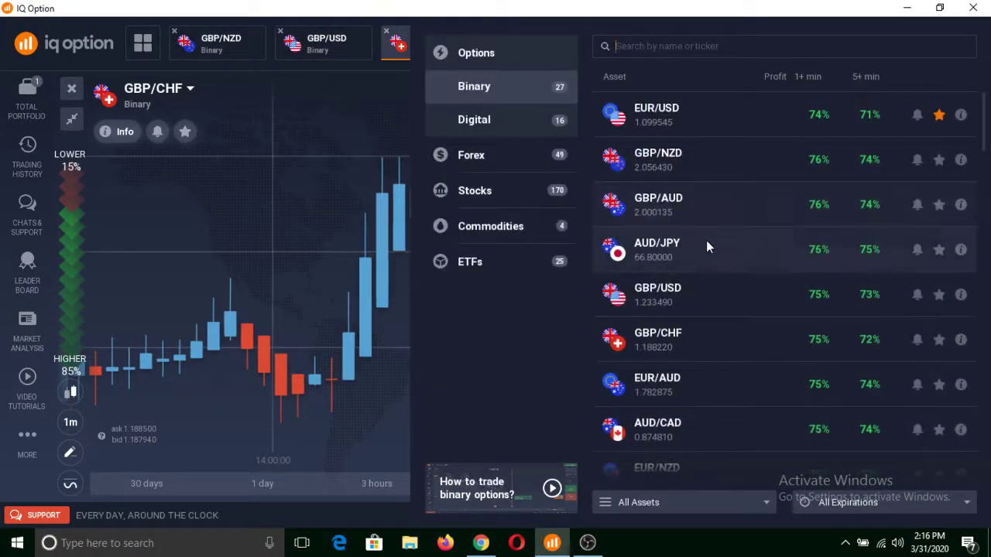
pyautogui.click(706, 240)
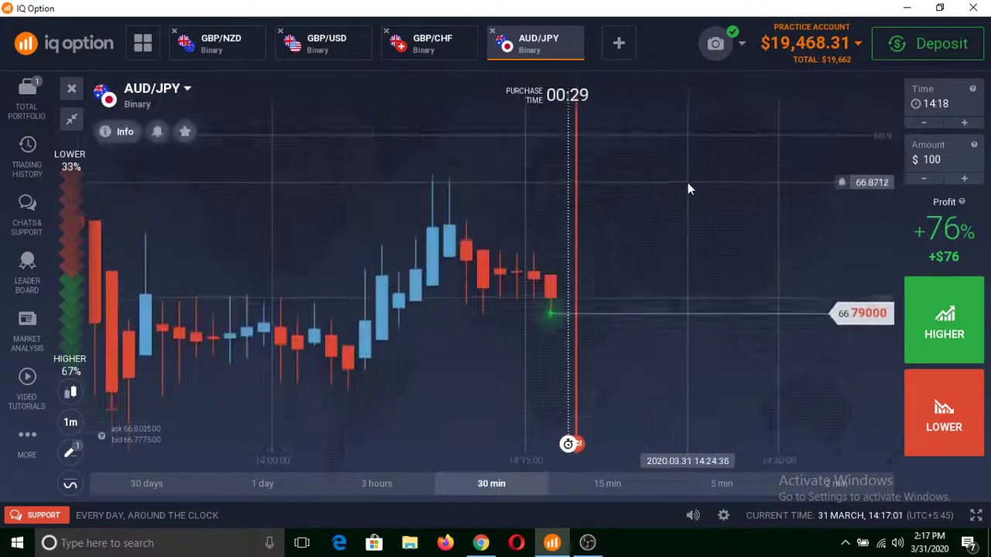
pyautogui.click(619, 44)
pyautogui.moveTo(735, 294)
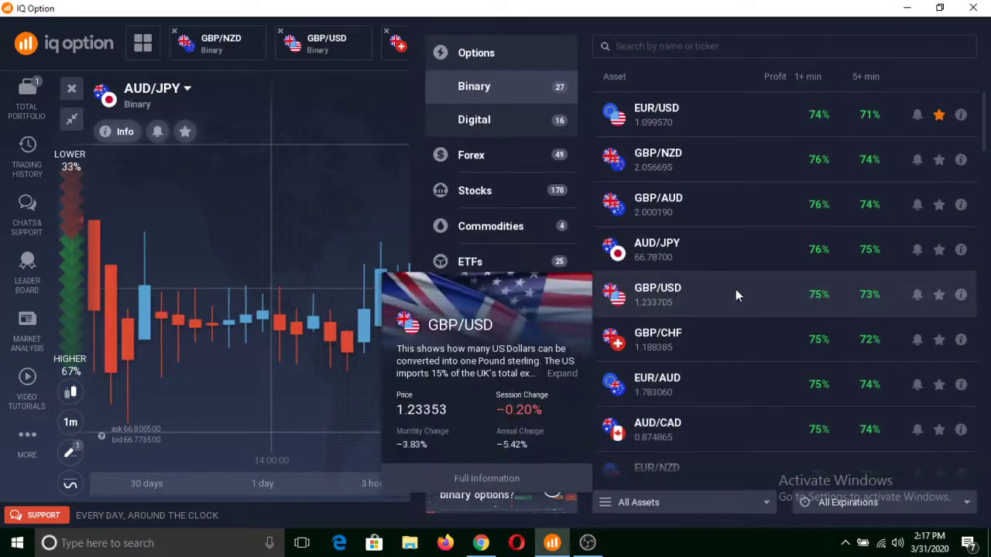
pyautogui.click(719, 428)
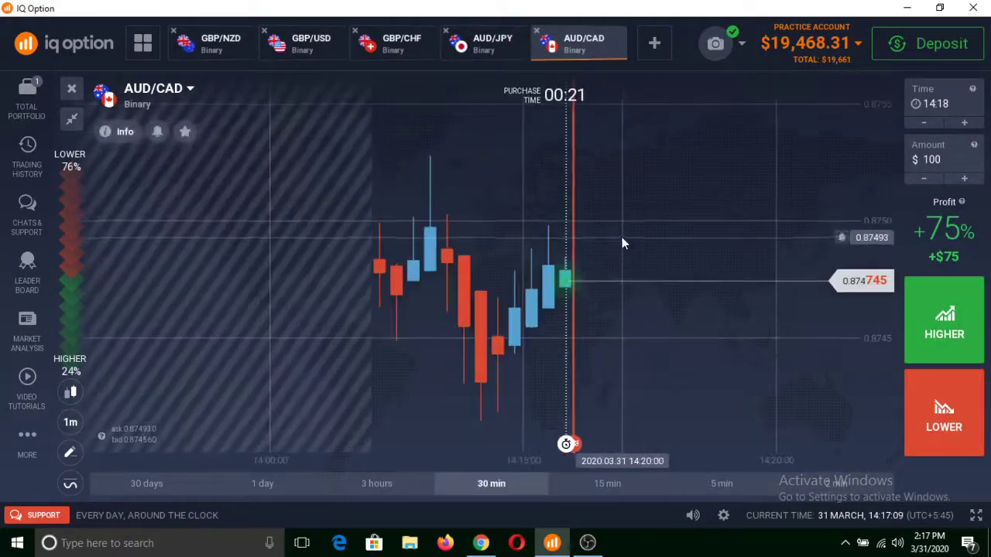
# - Place a $100 Higher trade on AUD/CAD with the 14:18 expiration time
pyautogui.click(977, 348)
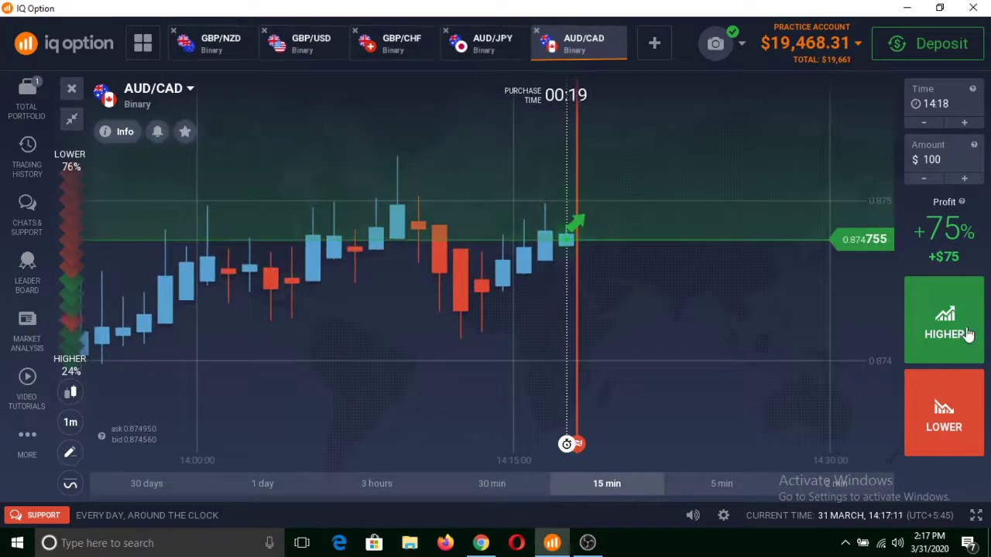
pyautogui.click(968, 333)
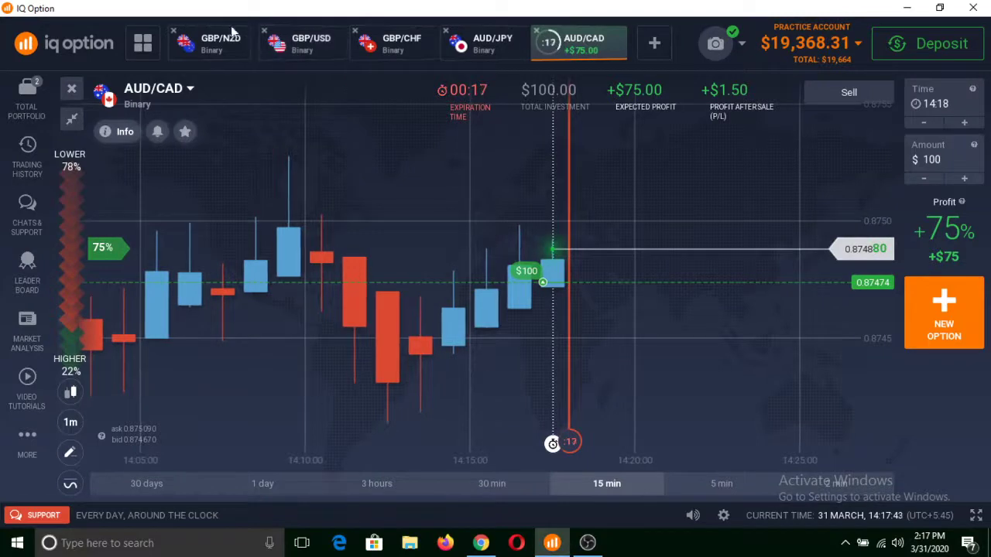
# - Close the GBP/NZD, GBP/USD, GBP/CHF and AUD/JPY charts, keeping only AUD/CAD open
pyautogui.click(174, 32)
pyautogui.click(174, 33)
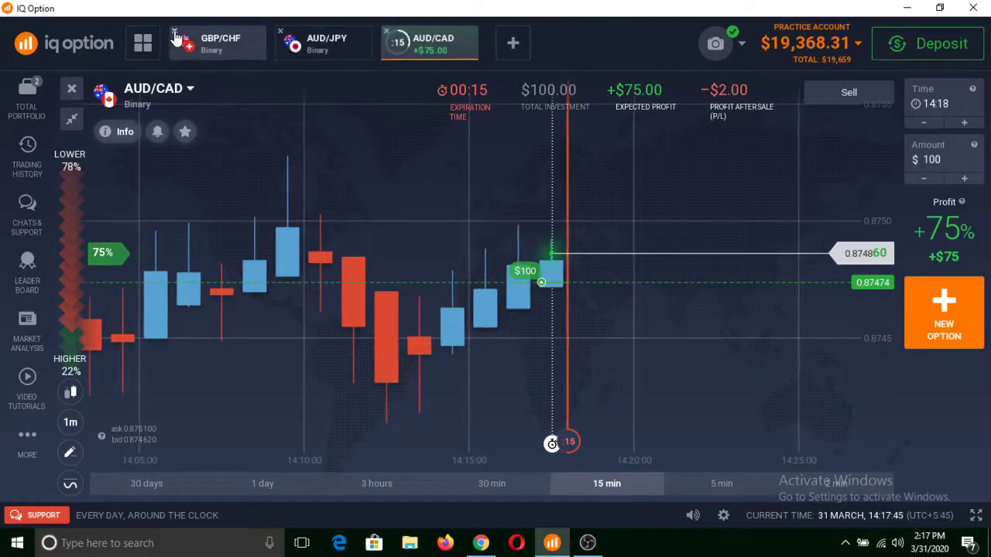
pyautogui.click(174, 33)
pyautogui.click(174, 32)
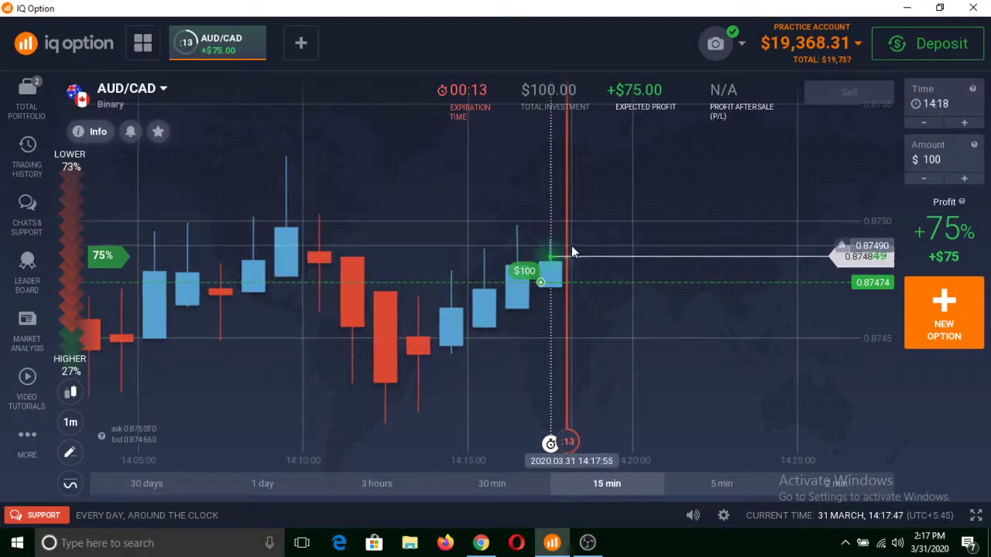
# - Follow the AUD/CAD trade on the chart until it expires and dismiss its result summary
pyautogui.scroll(2, 571, 245)
pyautogui.scroll(-2, 619, 255)
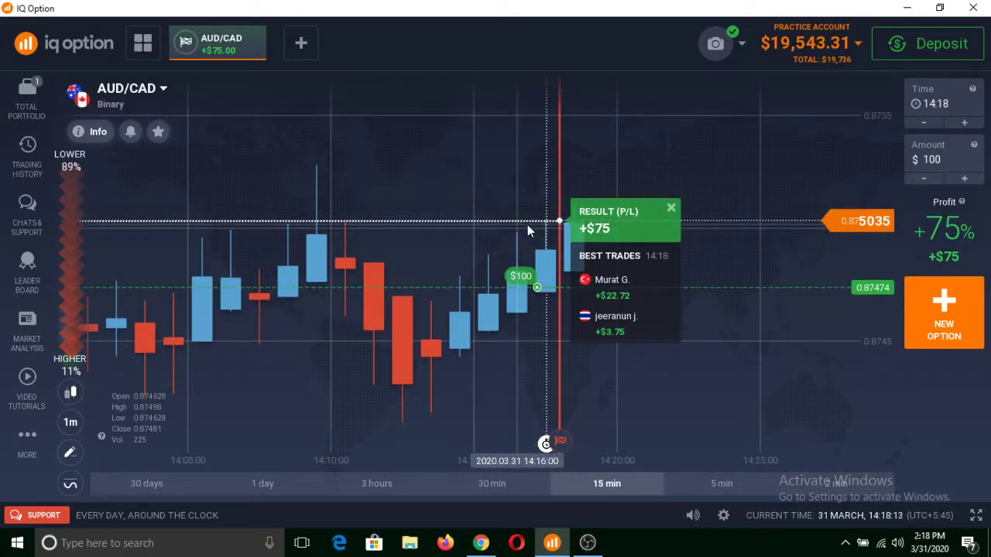
pyautogui.click(671, 210)
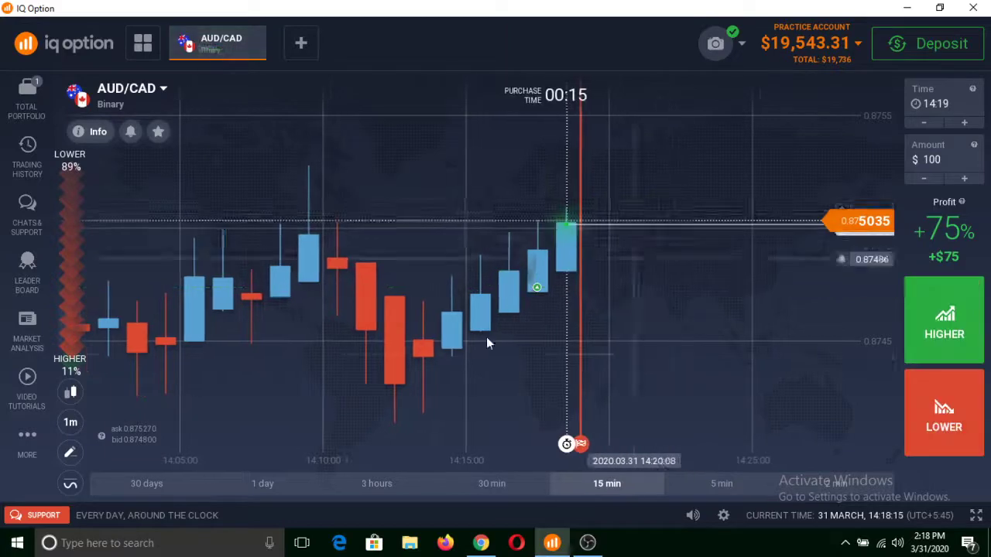
# - Open the Mad March tournament's information and highlight "$10,000 tournament account" in its description
pyautogui.click(24, 448)
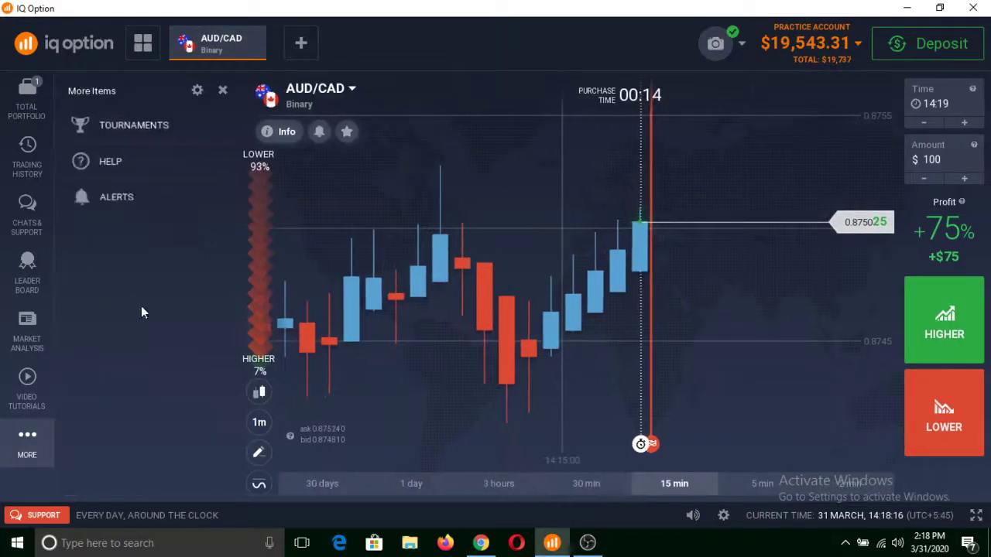
pyautogui.click(167, 131)
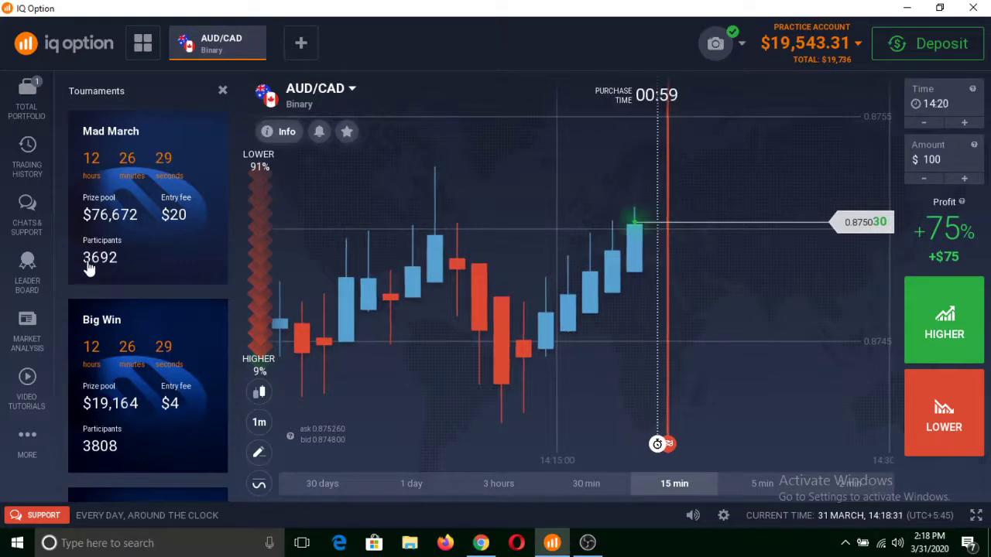
pyautogui.click(158, 243)
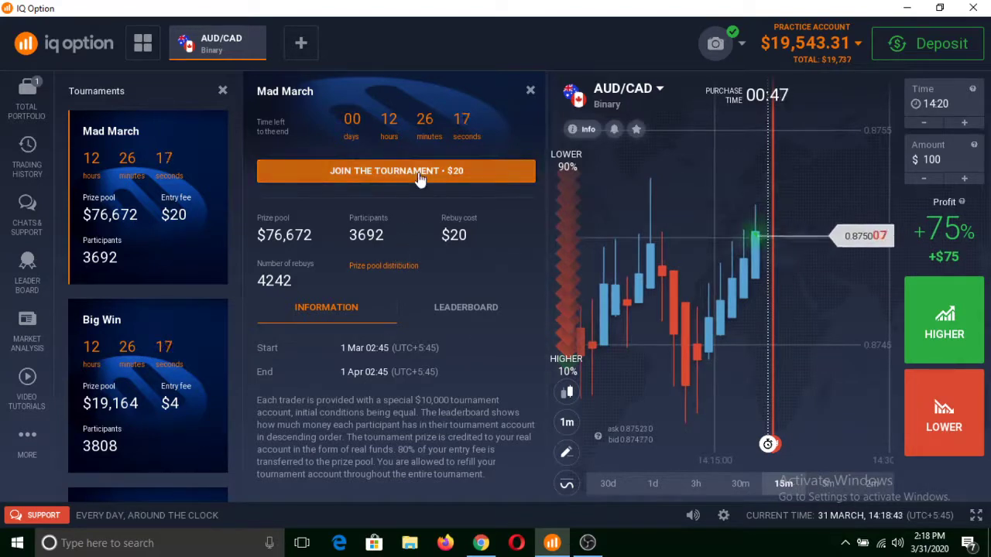
pyautogui.scroll(-1, 445, 311)
pyautogui.scroll(1, 417, 393)
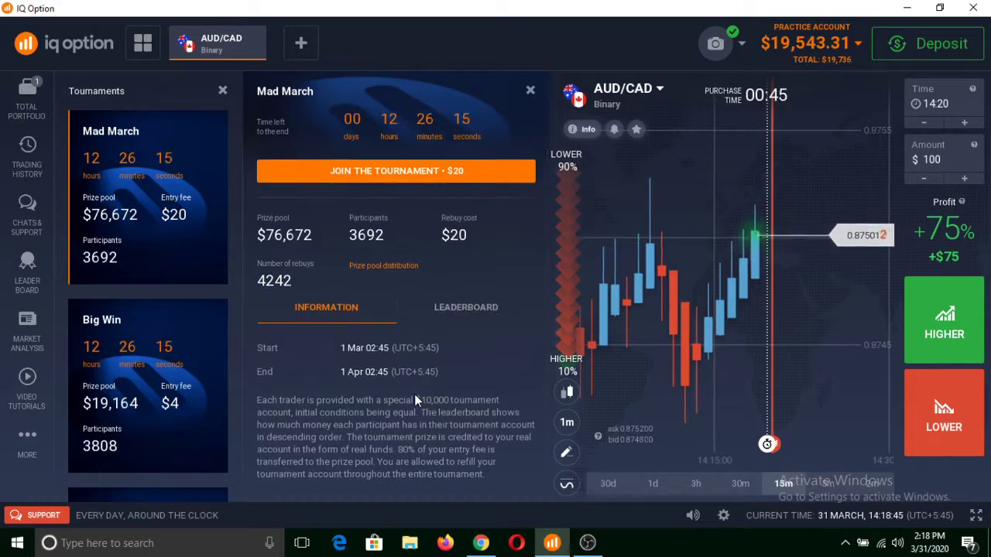
pyautogui.moveTo(415, 398); pyautogui.dragTo(497, 413)
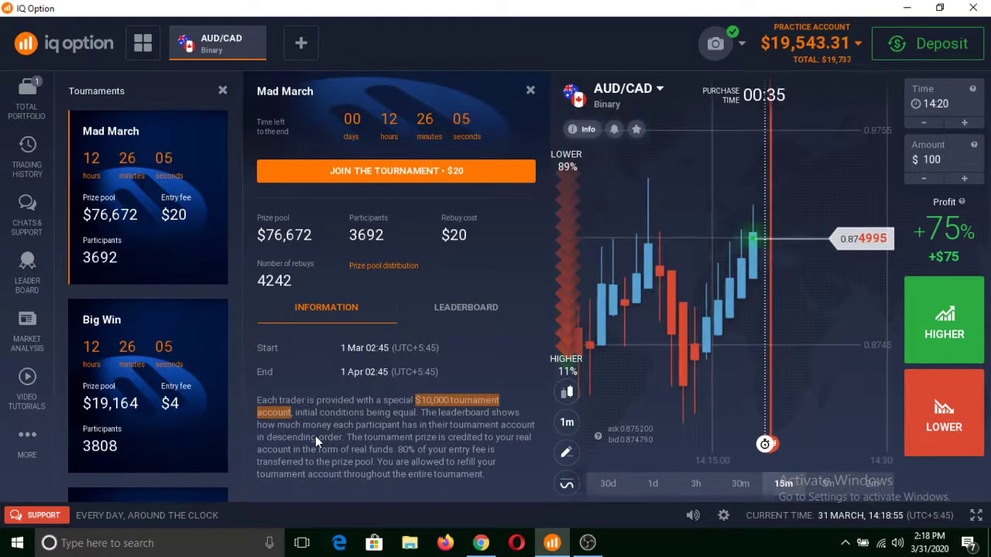
# - Browse the current and upcoming tournaments and close the list, keeping the Mad March details open
pyautogui.scroll(-3, 163, 191)
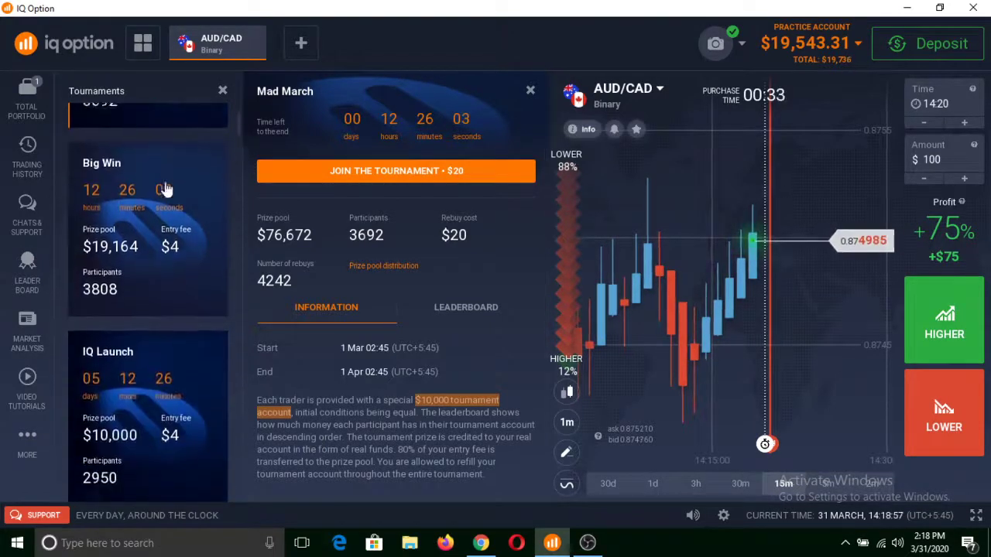
pyautogui.scroll(-2, 157, 448)
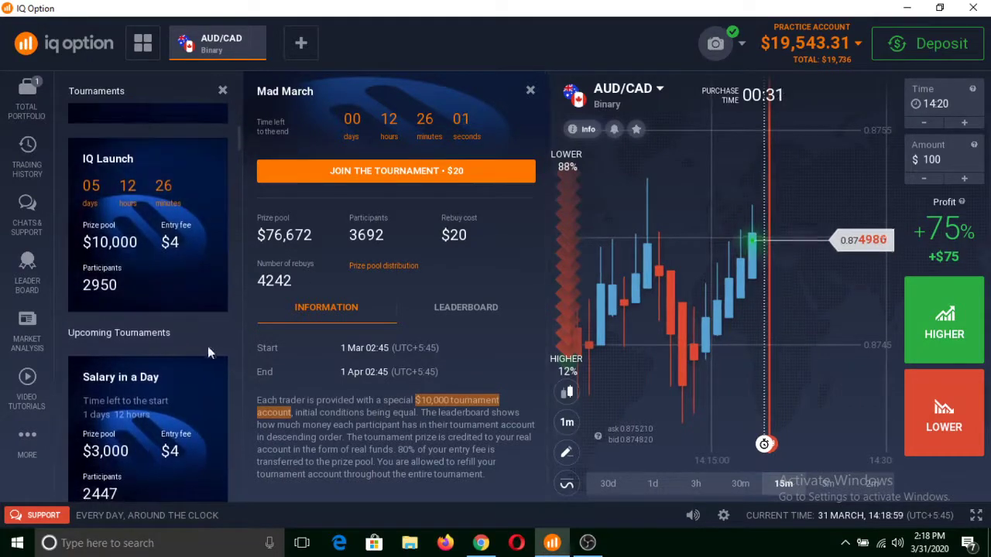
pyautogui.scroll(5, 162, 341)
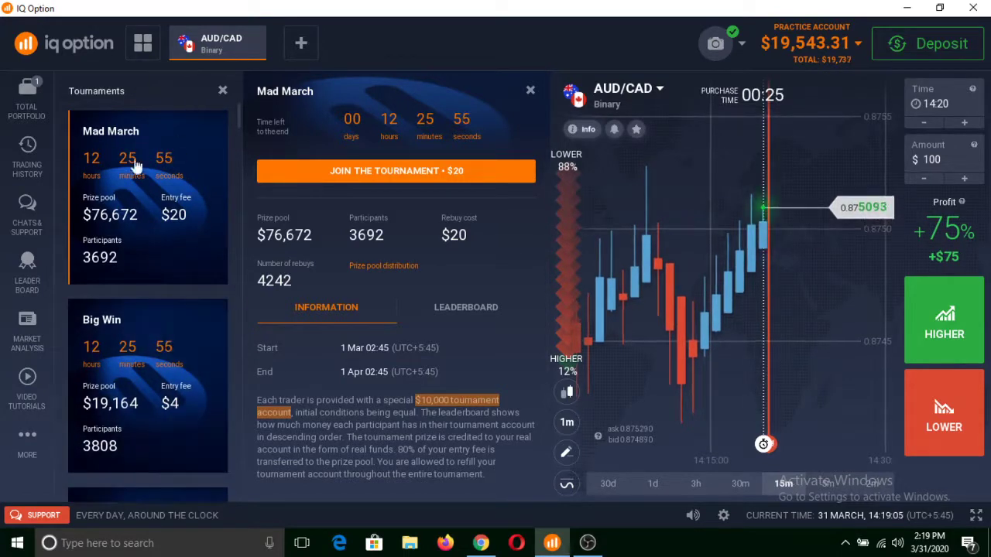
pyautogui.click(223, 93)
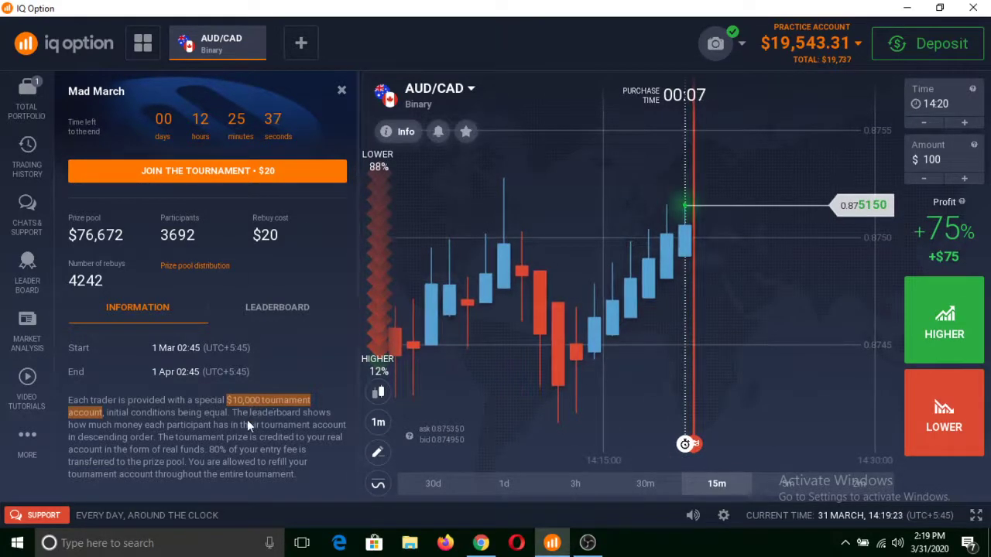
# - Examine the participants' balances and prizes on the Mad March leaderboard down to rank 30, and close the tournament details
pyautogui.click(272, 309)
pyautogui.scroll(-1, 275, 333)
pyautogui.scroll(-4, 237, 413)
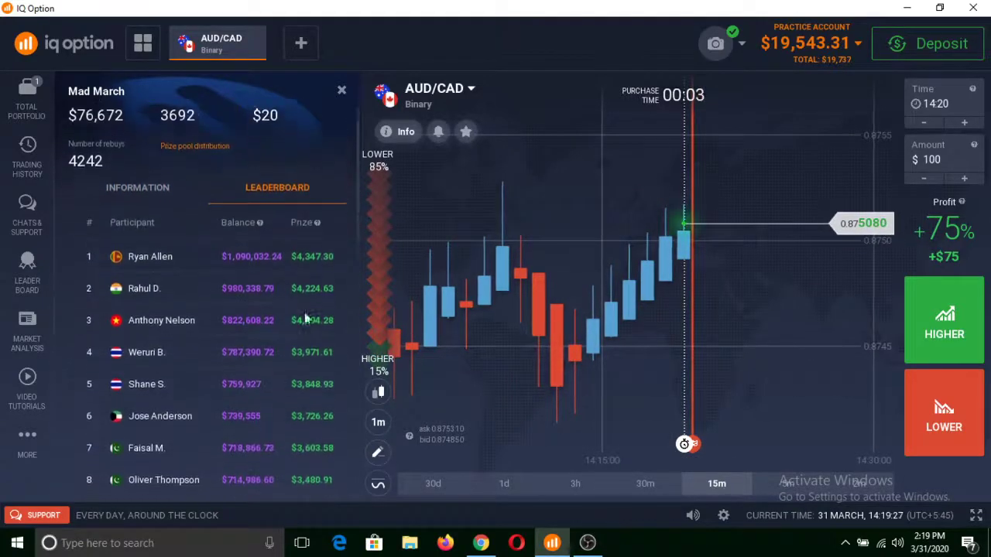
pyautogui.scroll(-10, 259, 267)
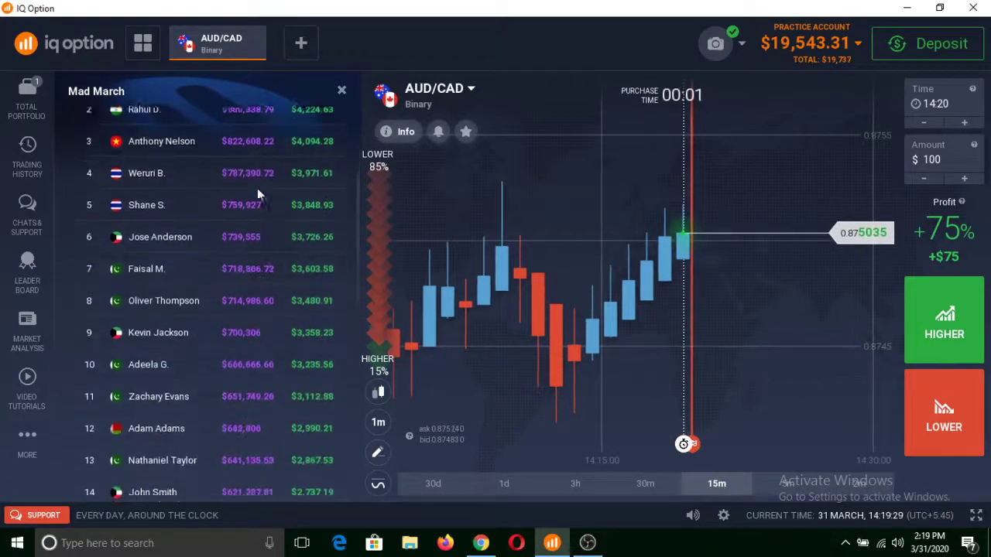
pyautogui.scroll(-10, 266, 350)
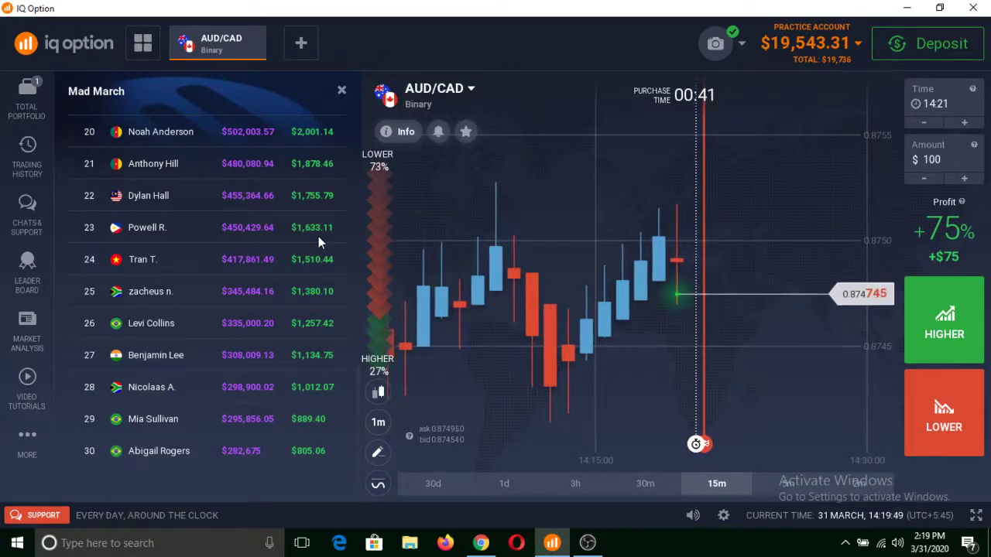
pyautogui.scroll(1, 302, 340)
pyautogui.scroll(-1, 303, 340)
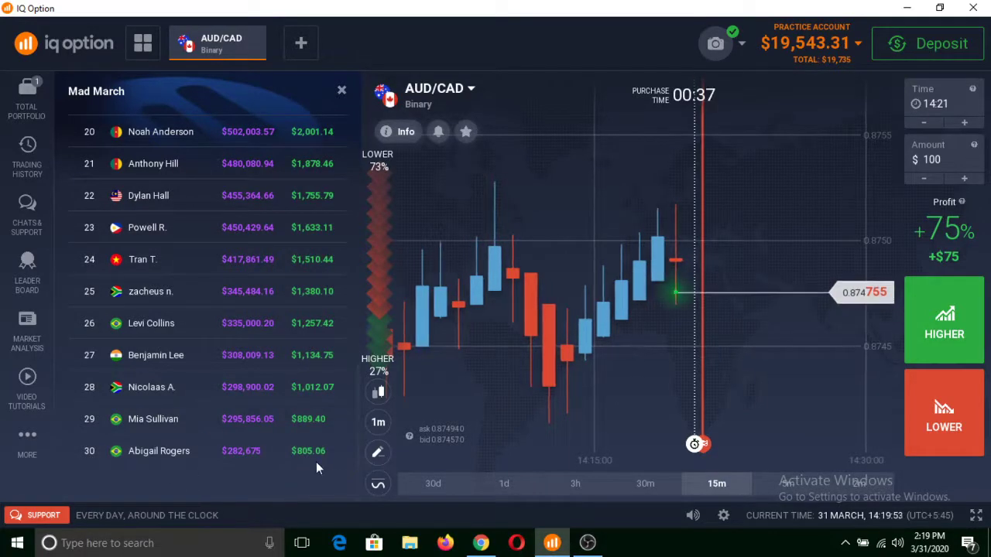
pyautogui.scroll(3, 316, 461)
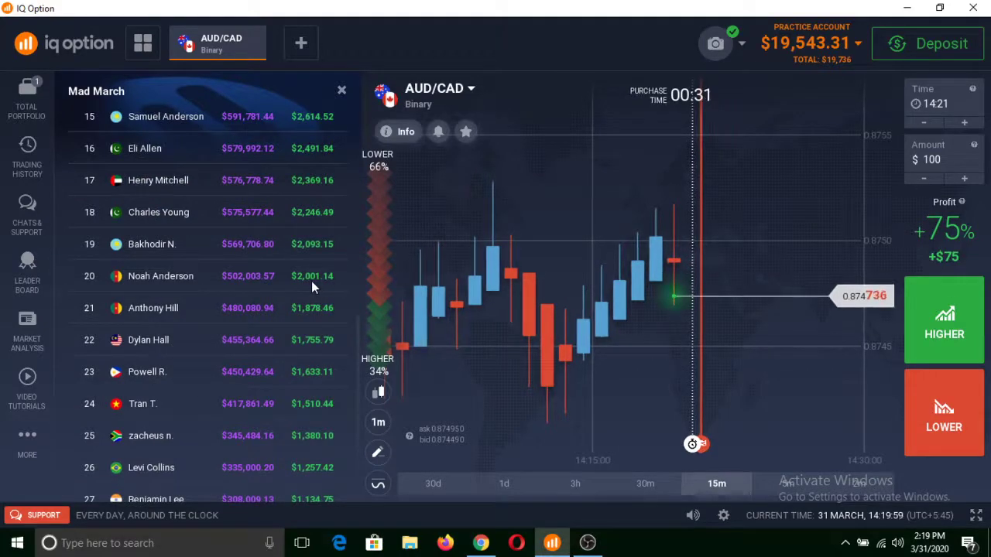
pyautogui.scroll(10, 315, 285)
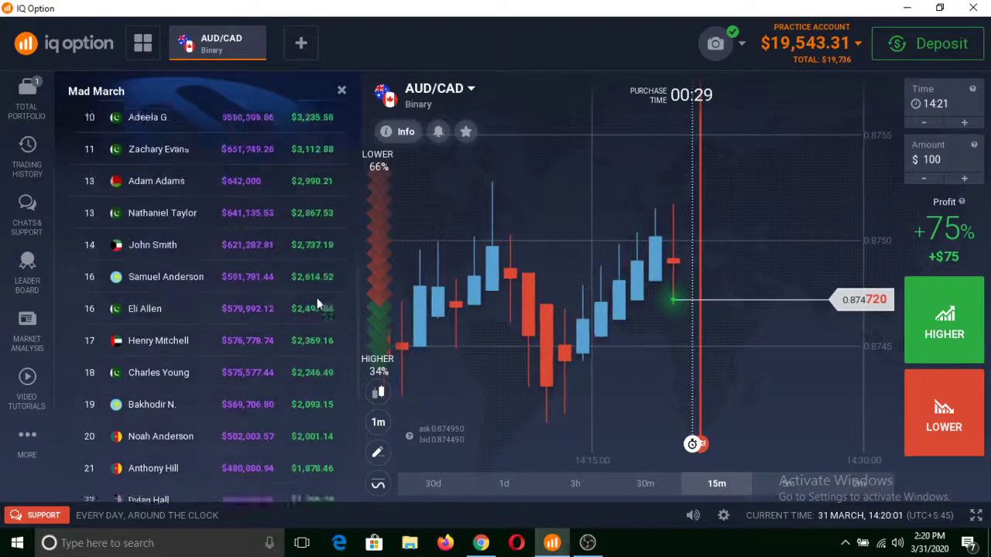
pyautogui.scroll(-2, 302, 333)
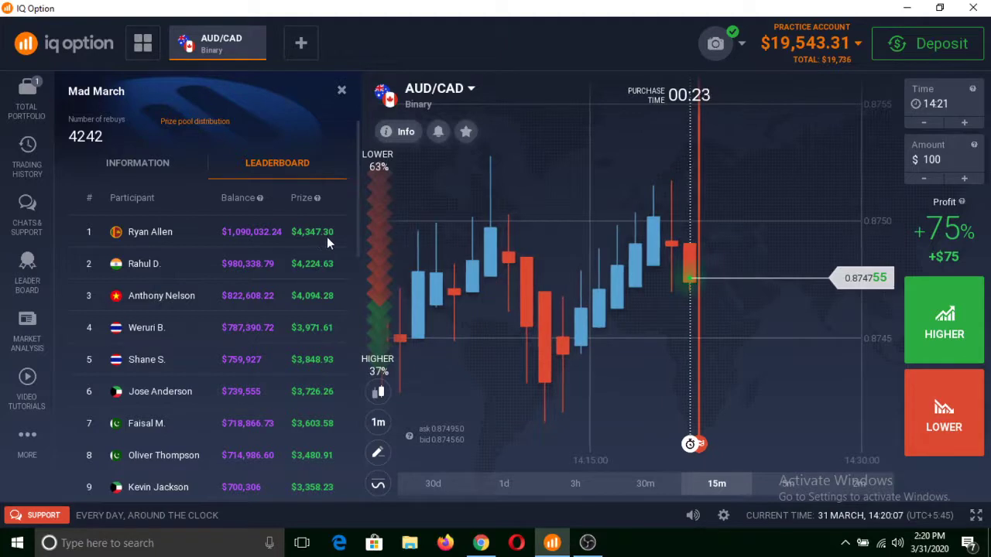
pyautogui.scroll(2, 326, 246)
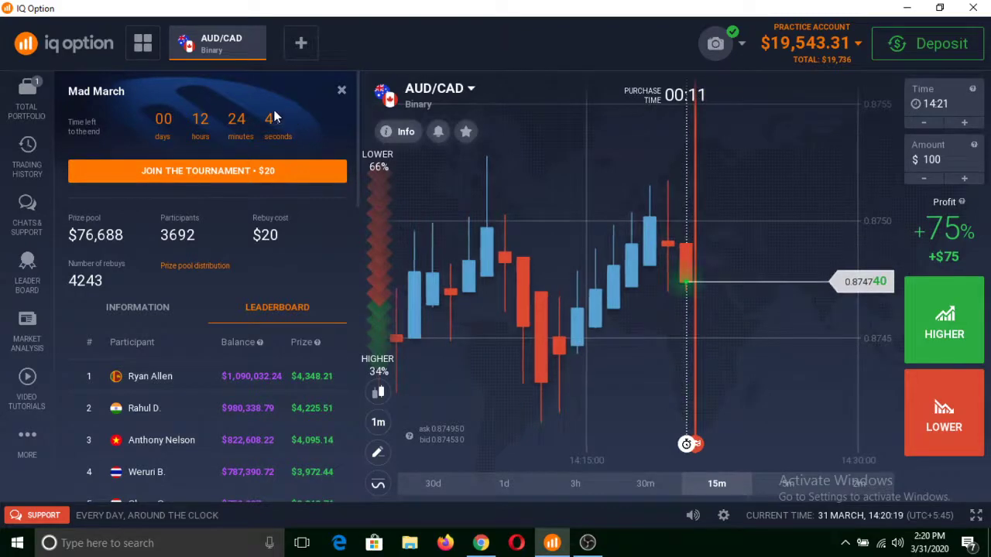
pyautogui.scroll(-2, 211, 424)
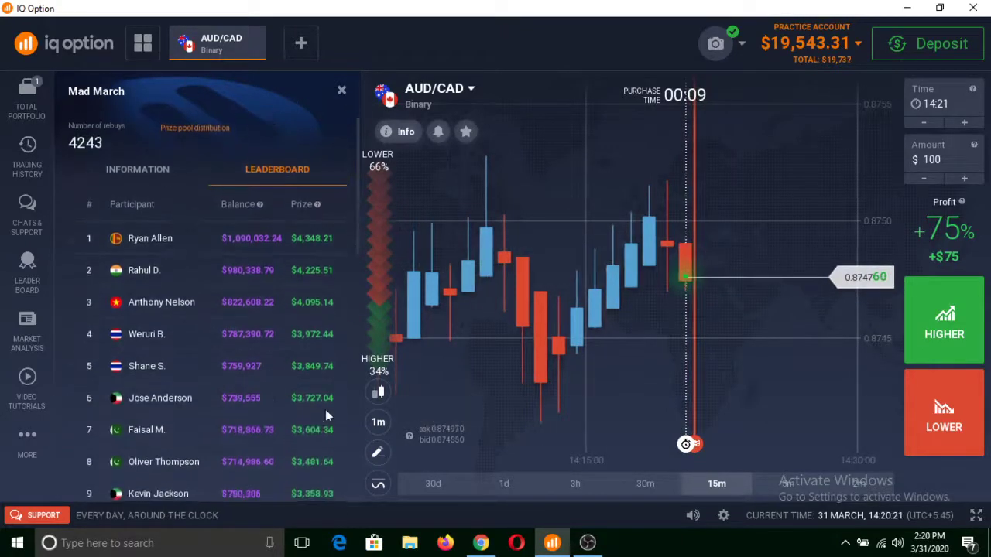
pyautogui.scroll(-3, 109, 325)
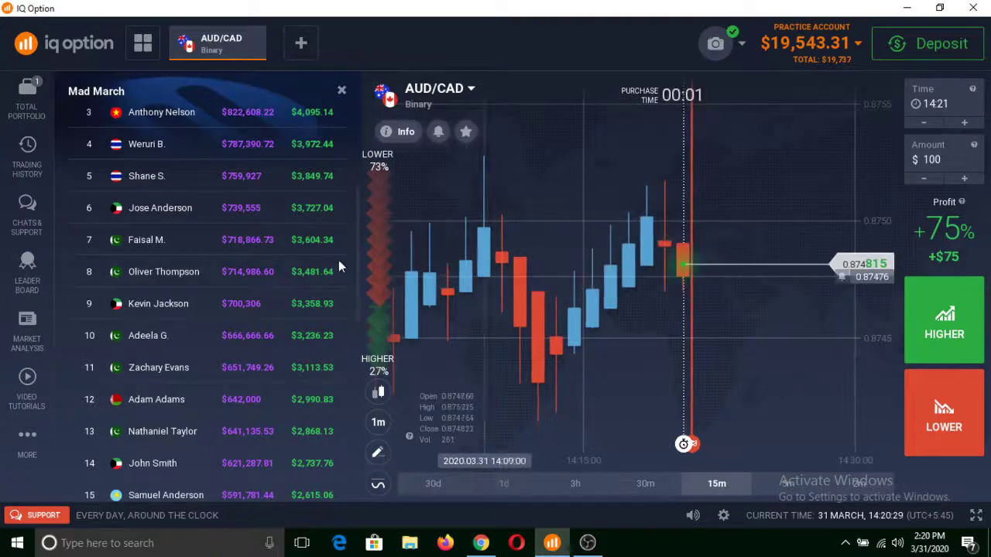
pyautogui.scroll(3, 247, 329)
pyautogui.scroll(1, 248, 327)
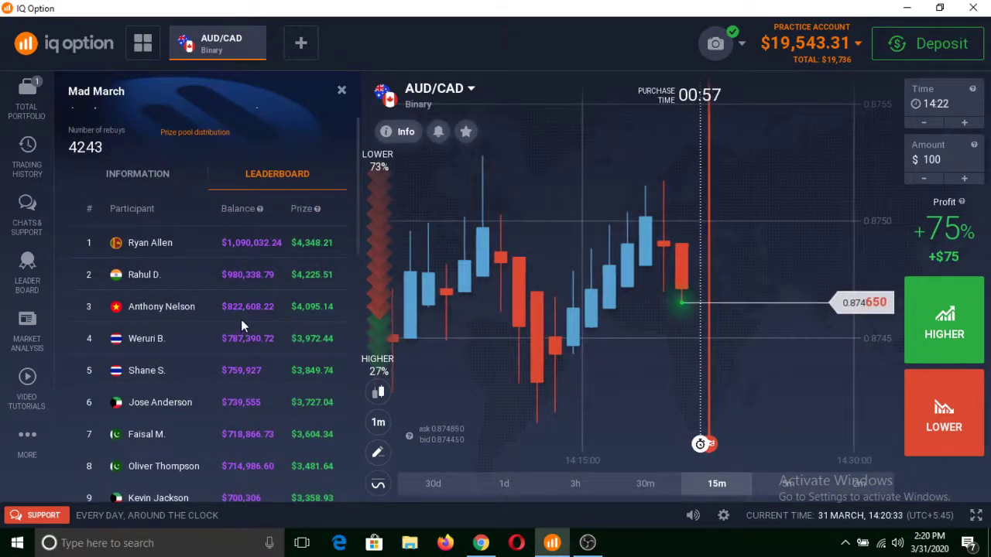
pyautogui.scroll(3, 241, 319)
pyautogui.click(343, 90)
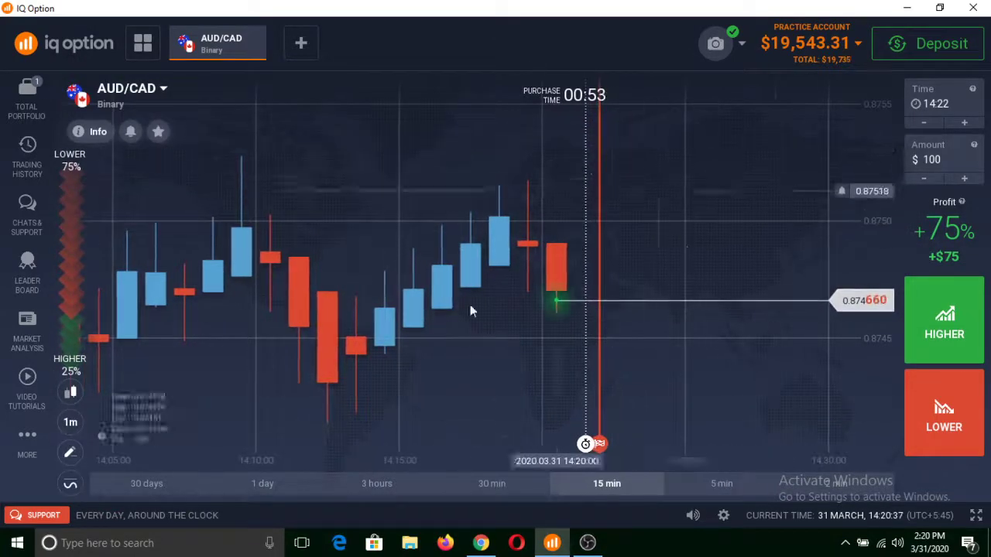
# - Show the list of tournaments with their prize pools and entry fees again, and close it
pyautogui.click(30, 456)
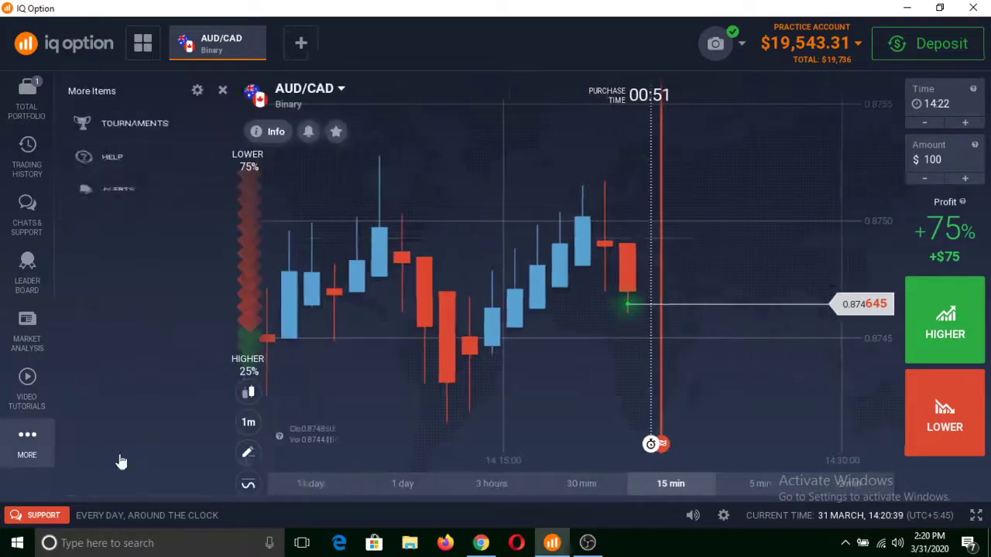
pyautogui.click(184, 133)
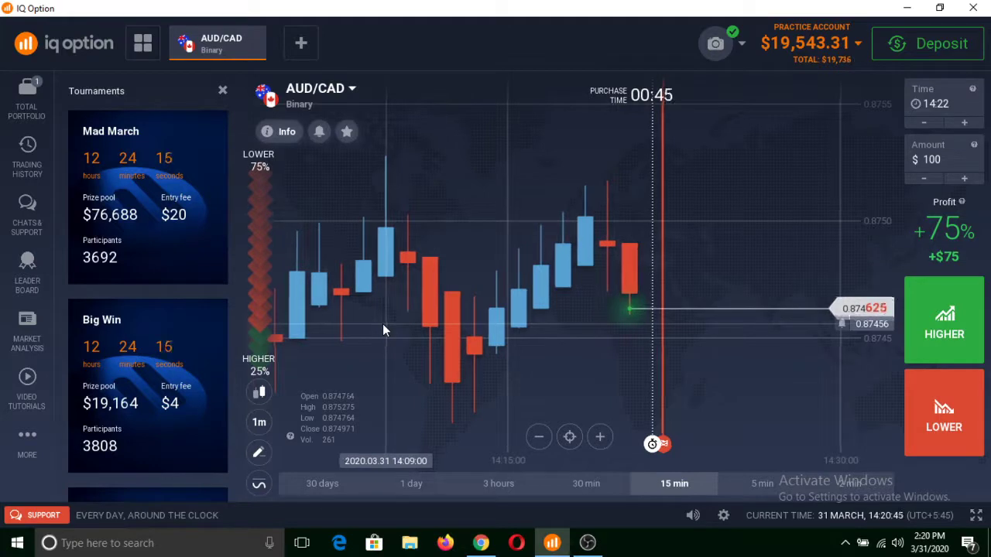
pyautogui.click(222, 90)
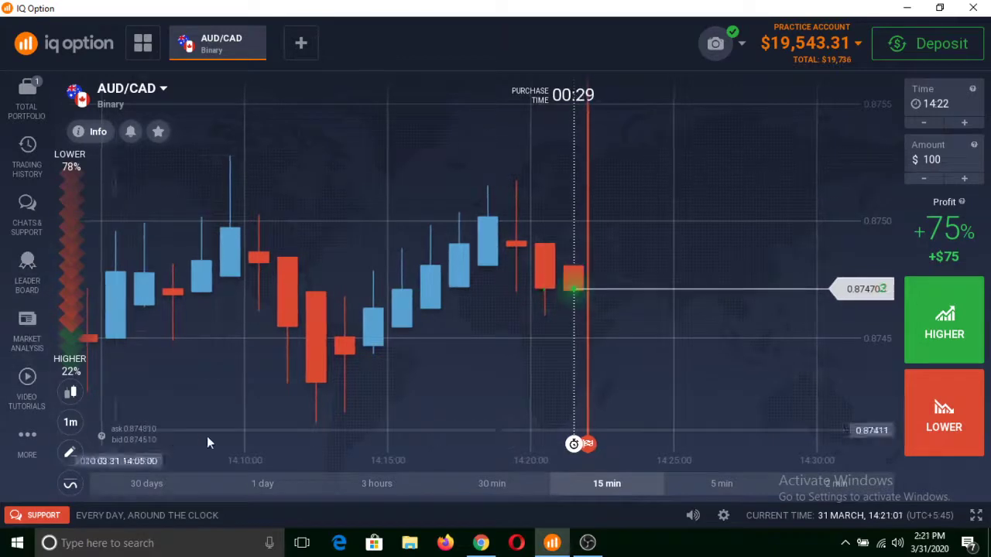
# - Look through the Basics category of the video tutorials and return to the category list
pyautogui.click(28, 391)
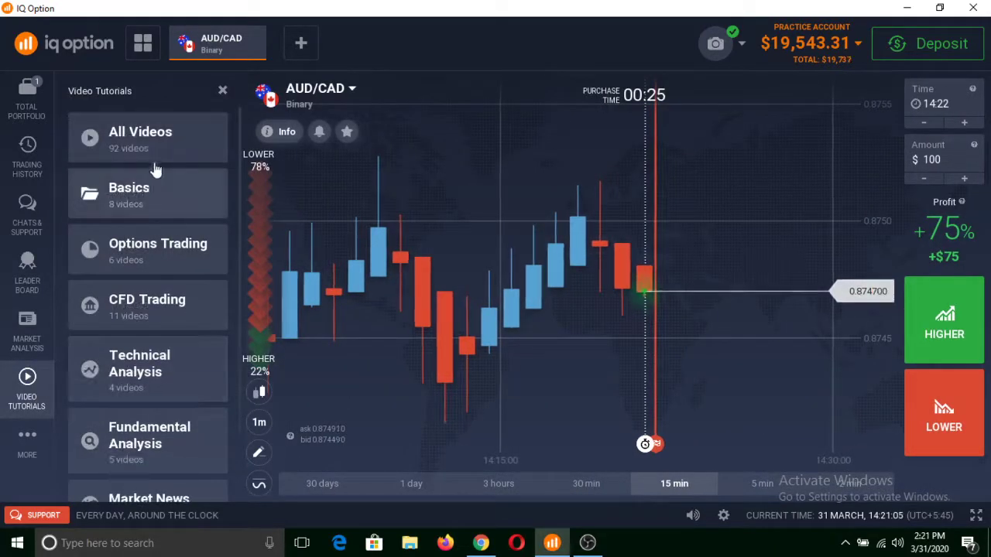
pyautogui.click(176, 190)
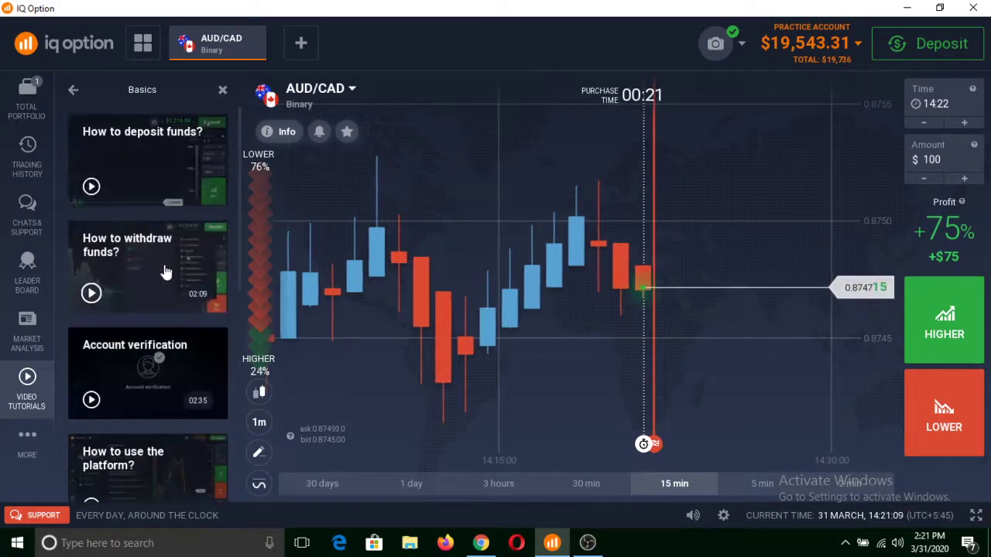
pyautogui.scroll(-3, 177, 370)
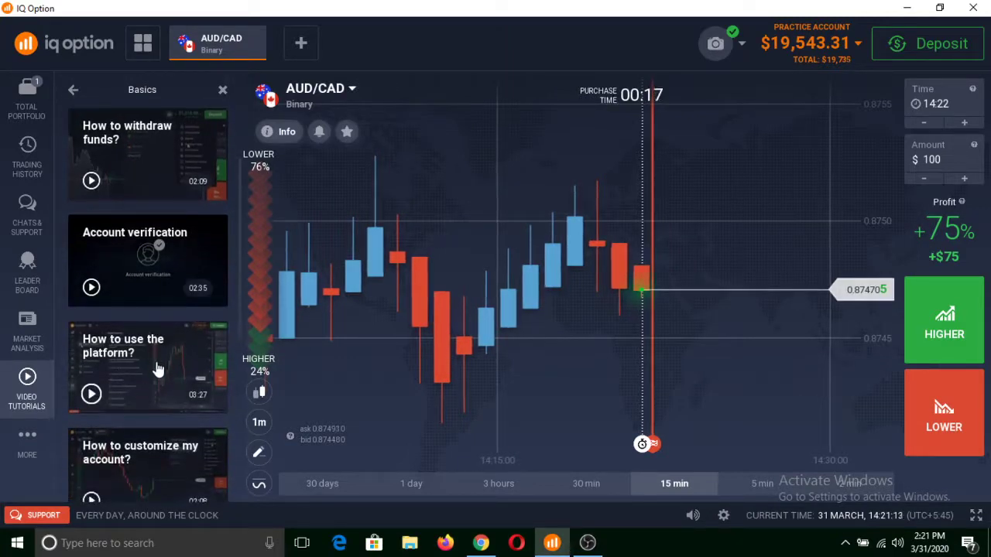
pyautogui.scroll(-1, 157, 370)
pyautogui.scroll(-2, 133, 276)
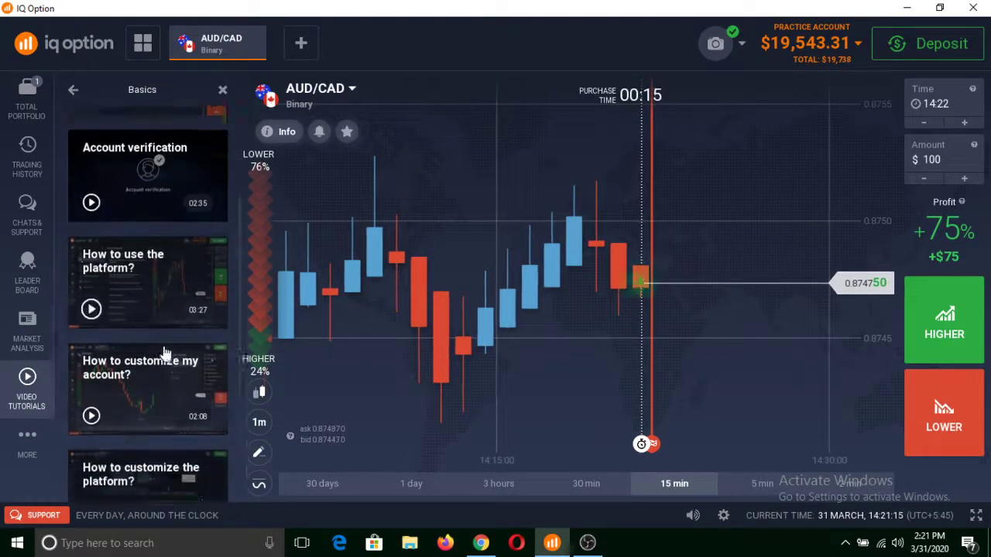
pyautogui.click(72, 91)
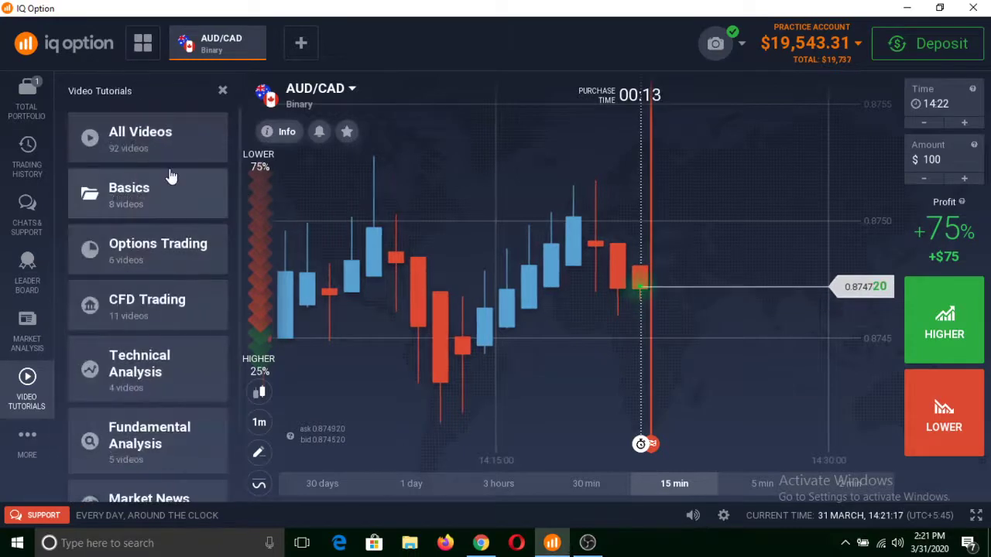
# - Look through the tutorials in the Options Trading category, including those on binary options and selling before expiration
pyautogui.click(159, 267)
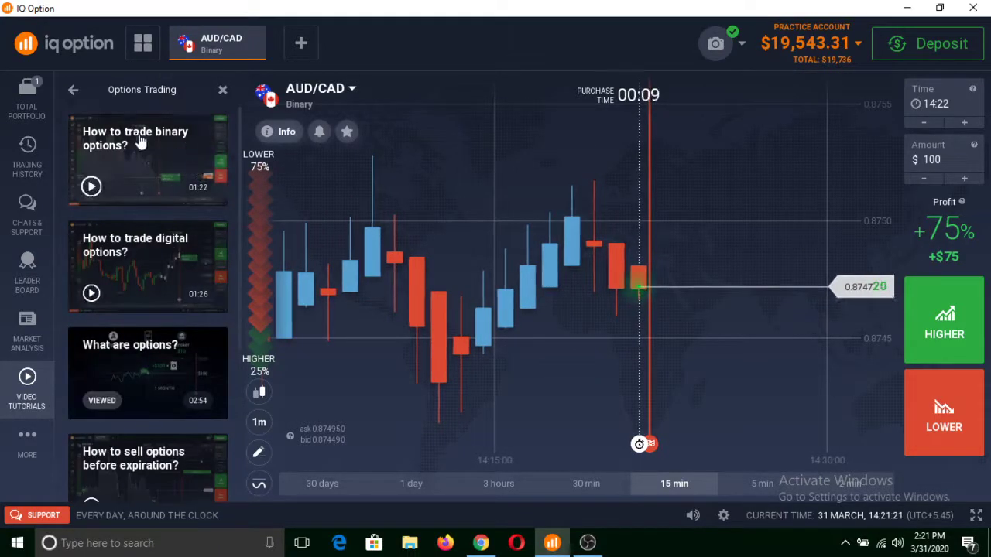
pyautogui.scroll(-1, 135, 387)
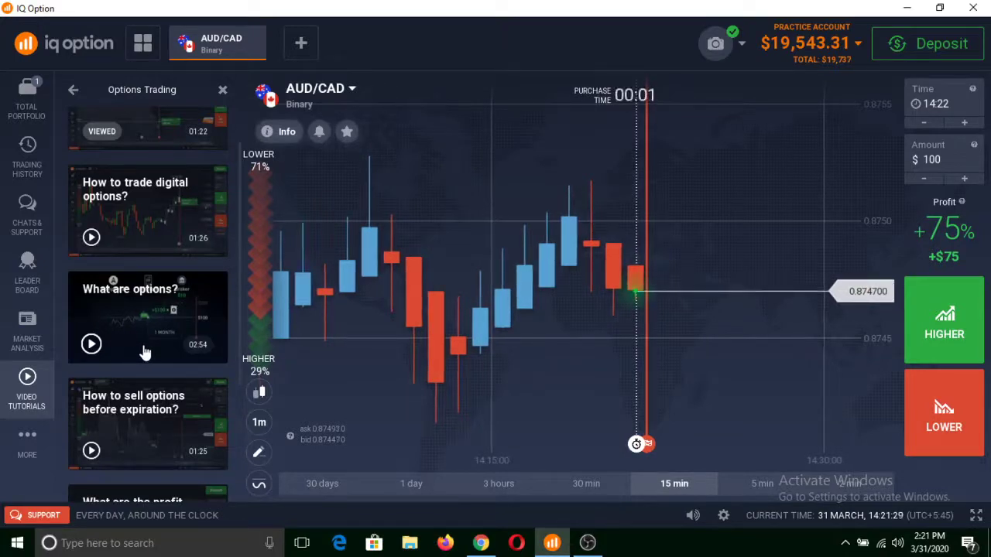
pyautogui.scroll(-1, 139, 336)
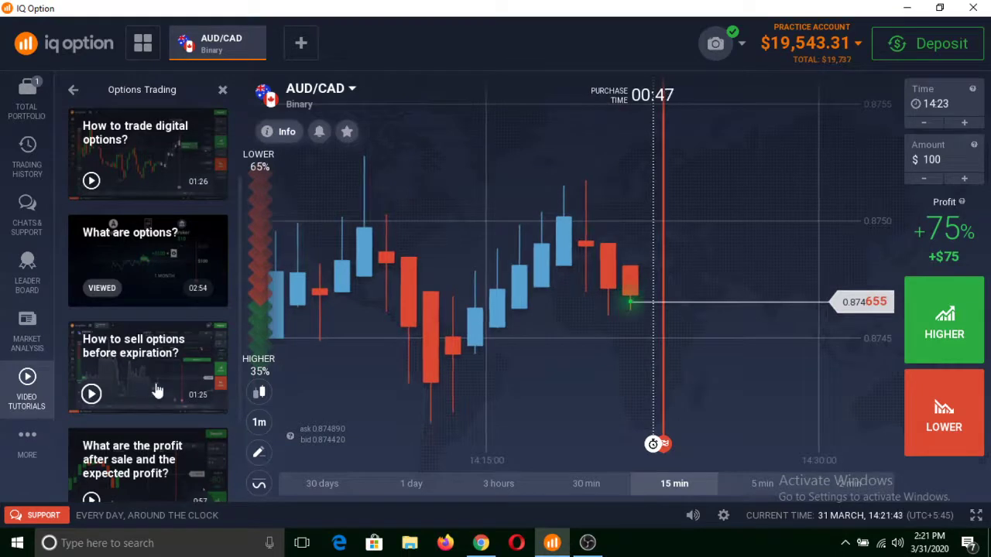
pyautogui.scroll(-1, 144, 376)
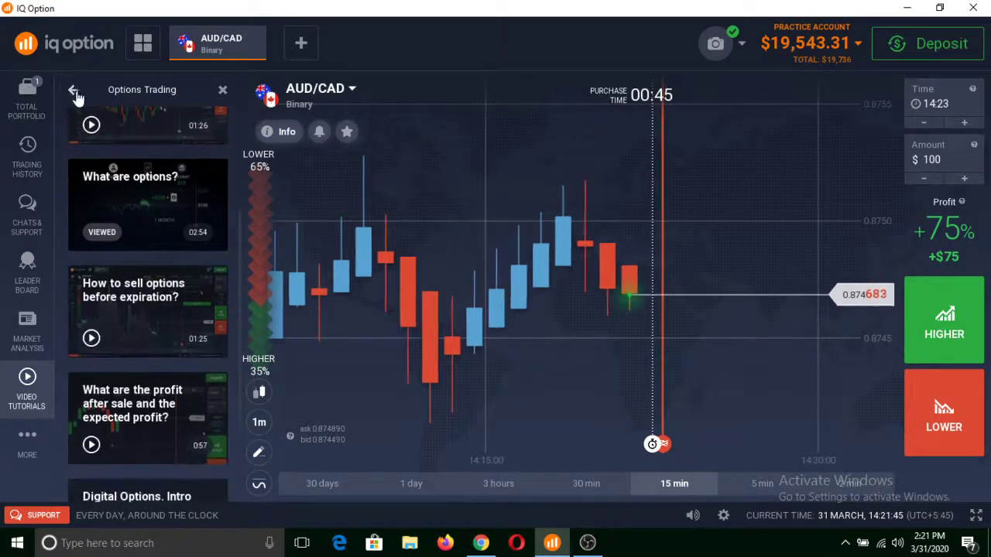
# - Return to the video tutorial categories and show the CFD Trading tutorials
pyautogui.click(74, 90)
pyautogui.scroll(-1, 160, 298)
pyautogui.click(164, 265)
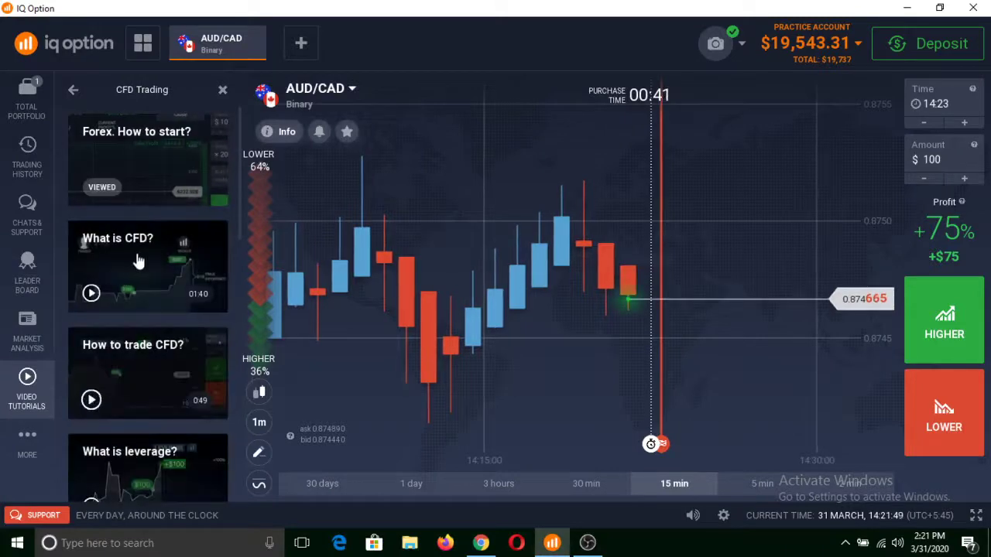
# - Find Facebook in the list of stocks, open it as a new chart, and close the video tutorials
pyautogui.click(301, 42)
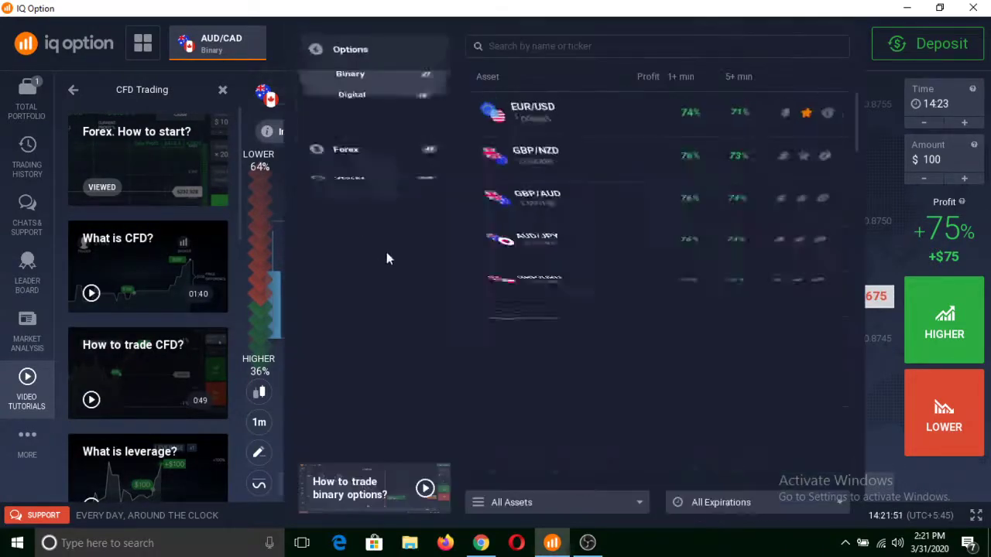
pyautogui.click(380, 195)
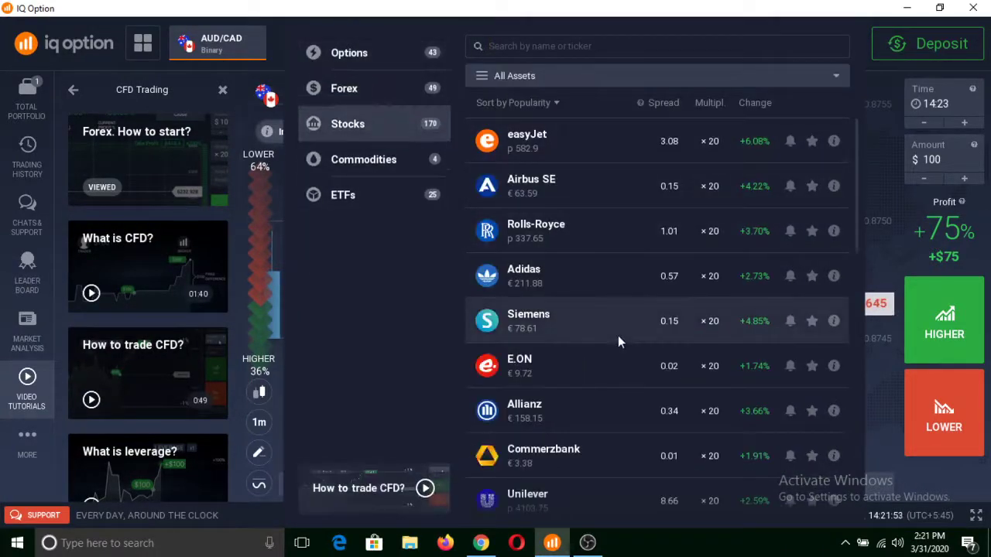
pyautogui.scroll(-9, 617, 339)
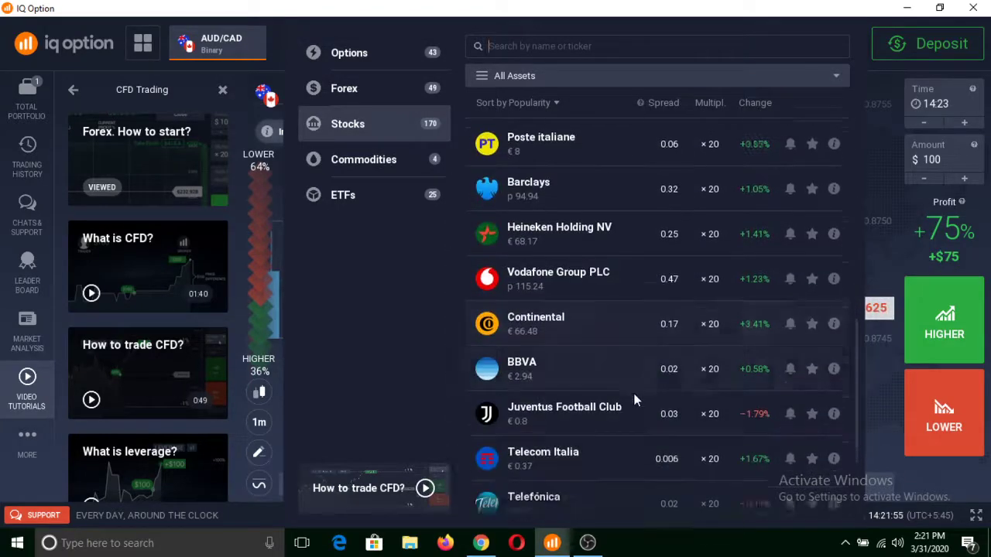
pyautogui.scroll(-5, 633, 400)
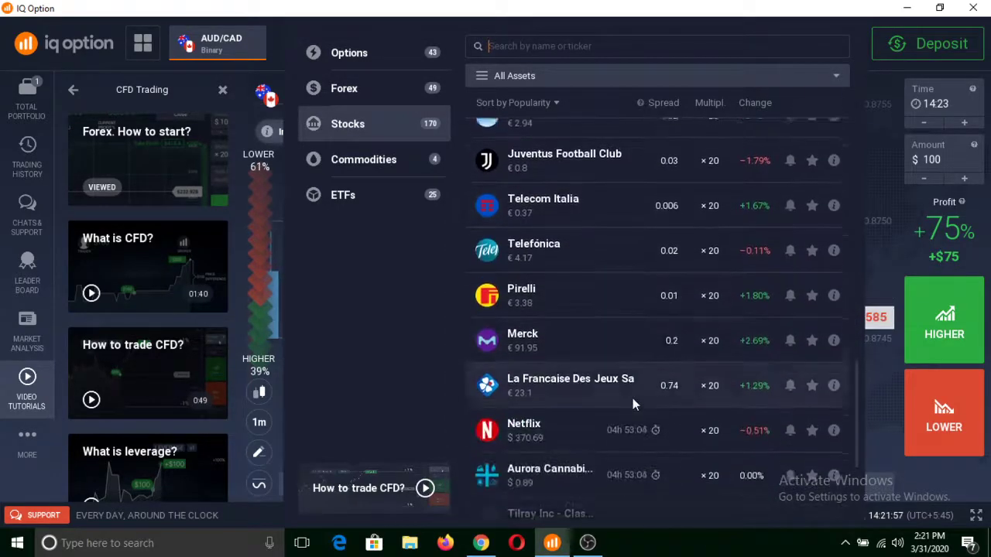
pyautogui.scroll(-5, 632, 398)
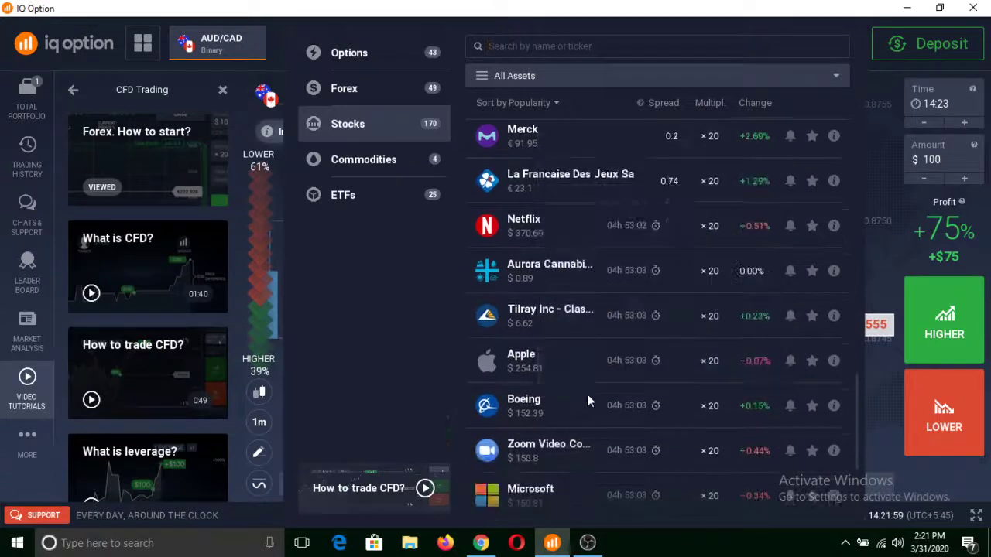
pyautogui.scroll(-3, 588, 401)
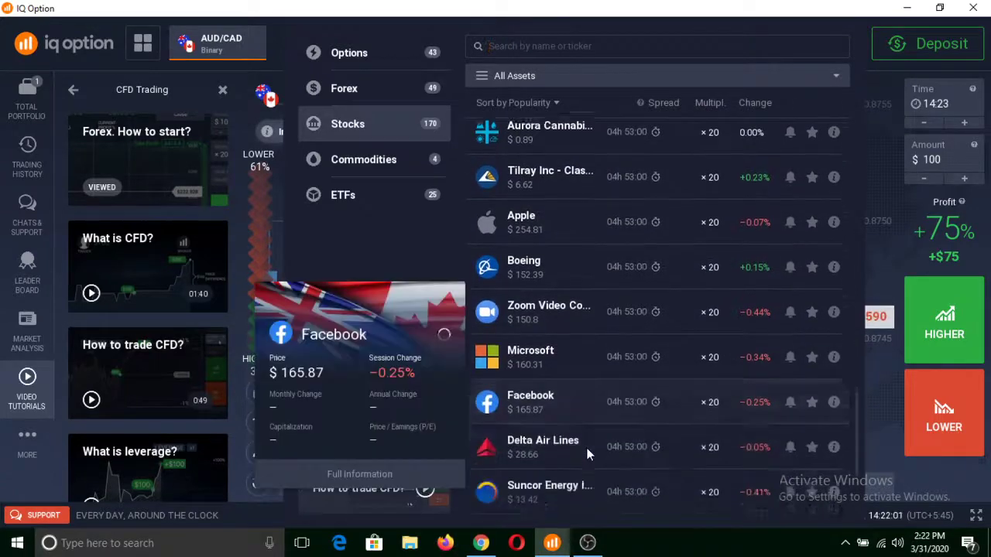
pyautogui.scroll(-1, 587, 448)
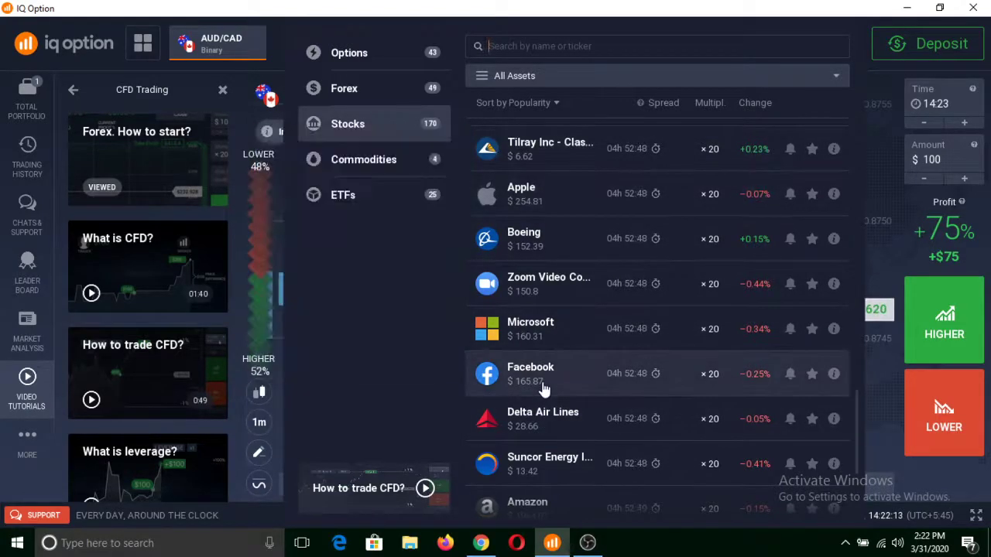
pyautogui.click(539, 383)
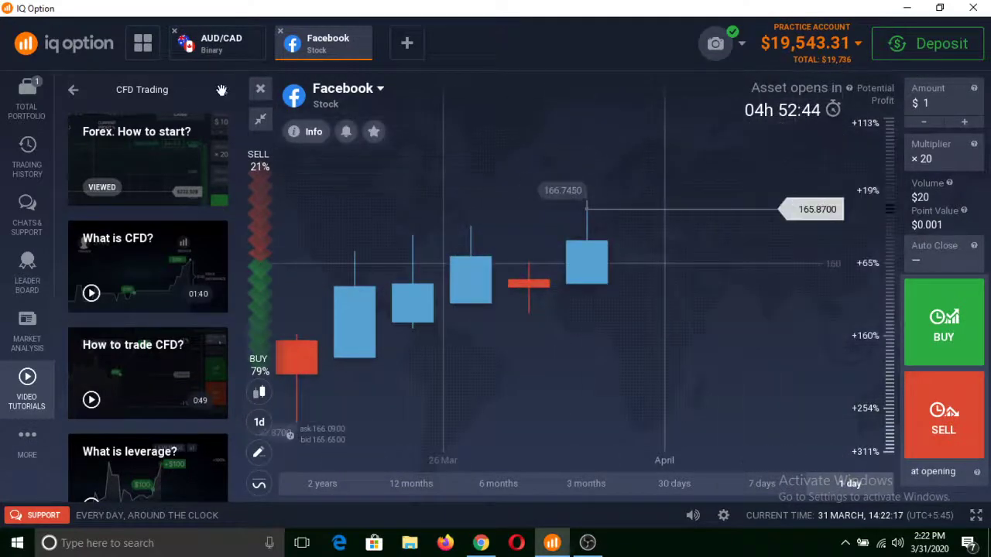
pyautogui.click(222, 91)
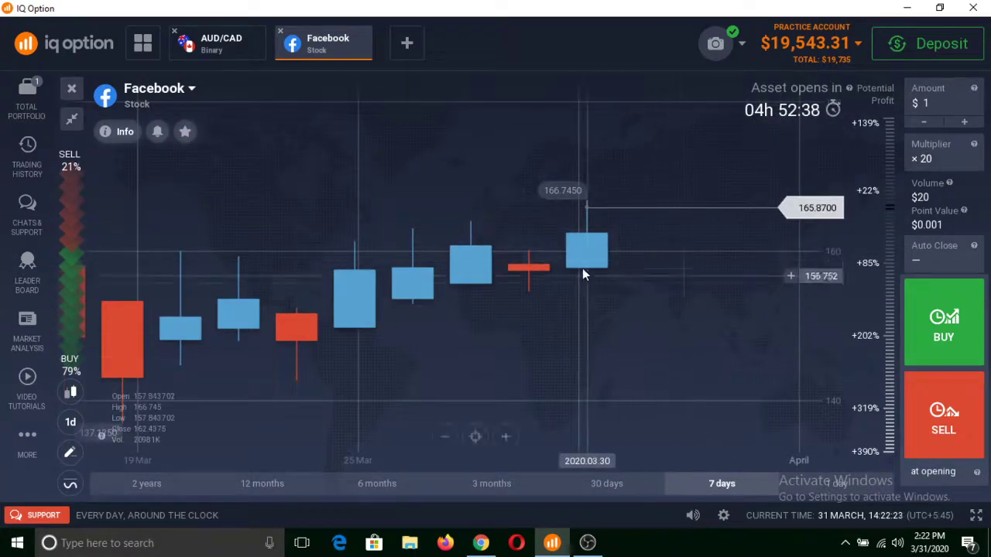
# - Set the Facebook trade amount to $100 with a multiplier of ×20
pyautogui.scroll(-2, 596, 267)
pyautogui.scroll(-2, 581, 298)
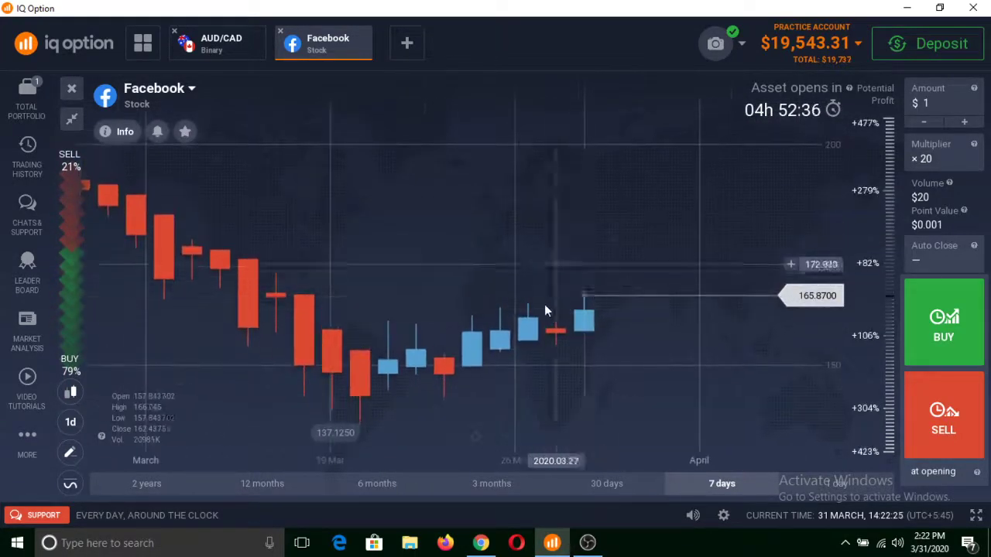
pyautogui.scroll(4, 655, 372)
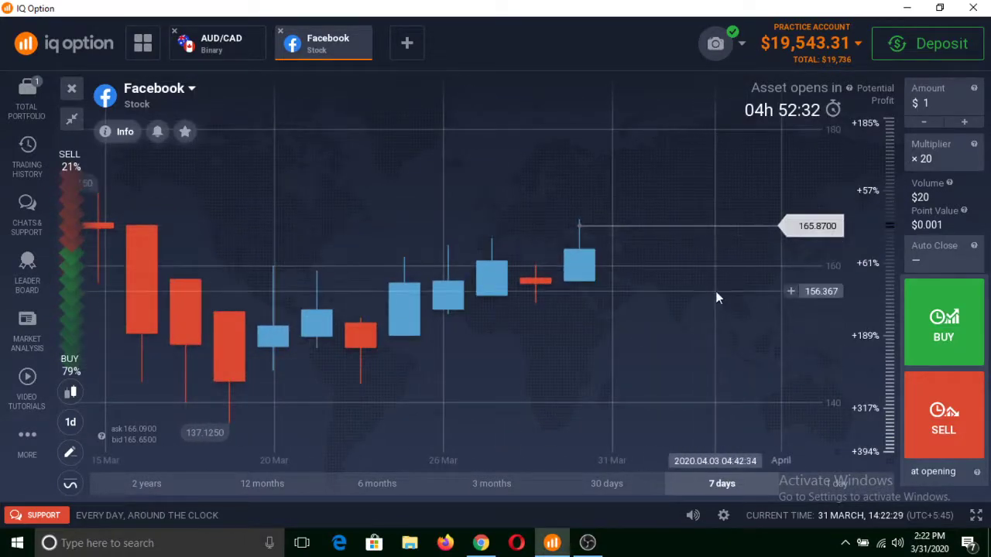
pyautogui.click(944, 111)
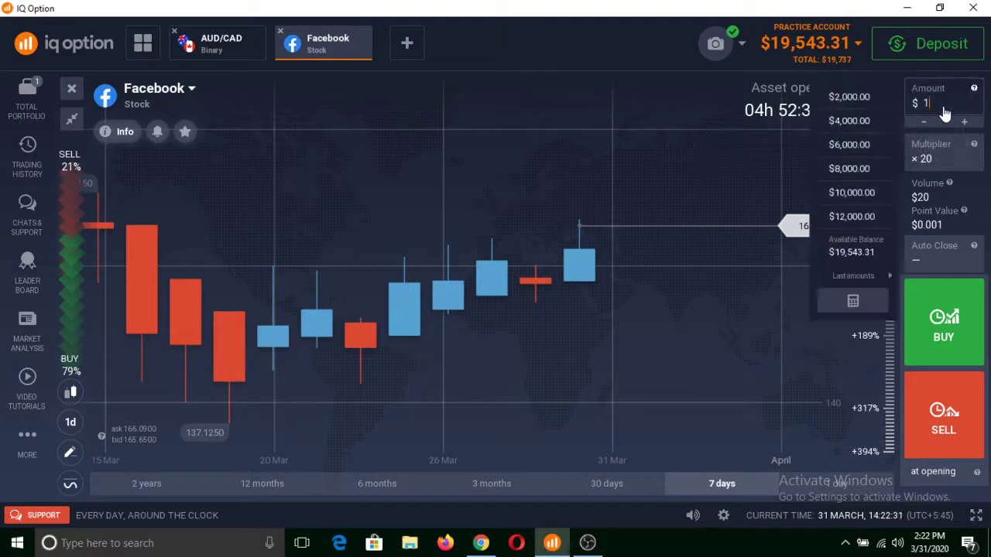
pyautogui.click(944, 158)
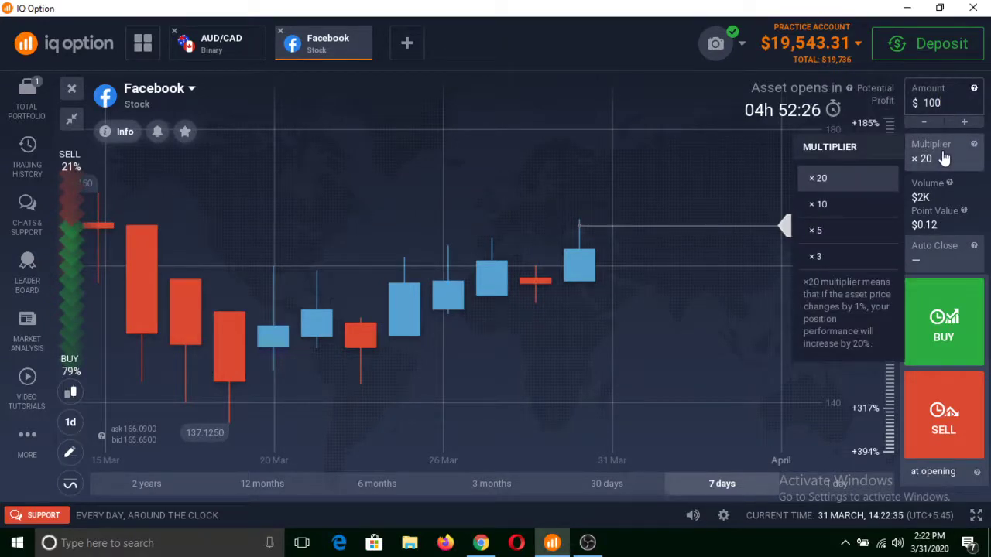
pyautogui.click(844, 191)
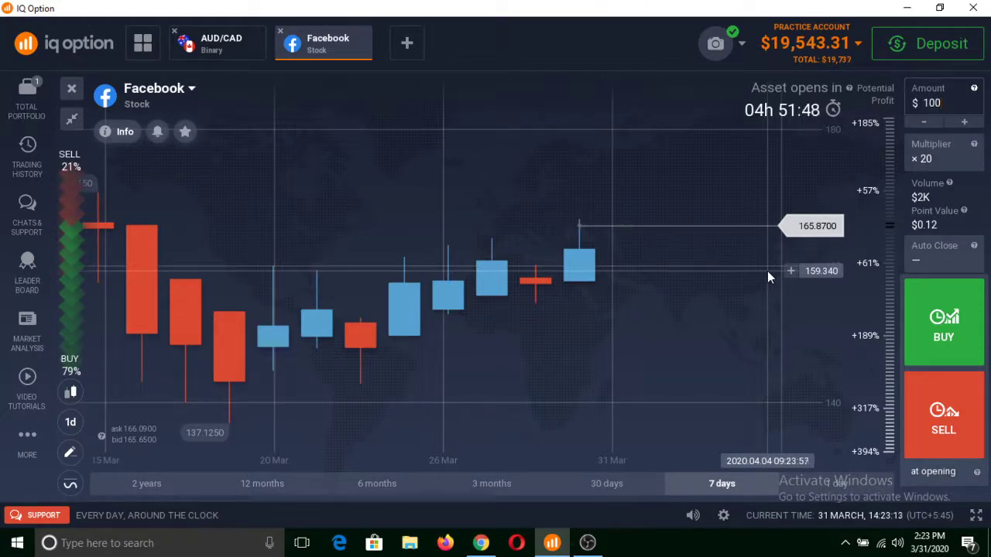
# - Examine the Facebook price chart together with the multiplier, buy option and potential profit scale
pyautogui.scroll(-2, 715, 296)
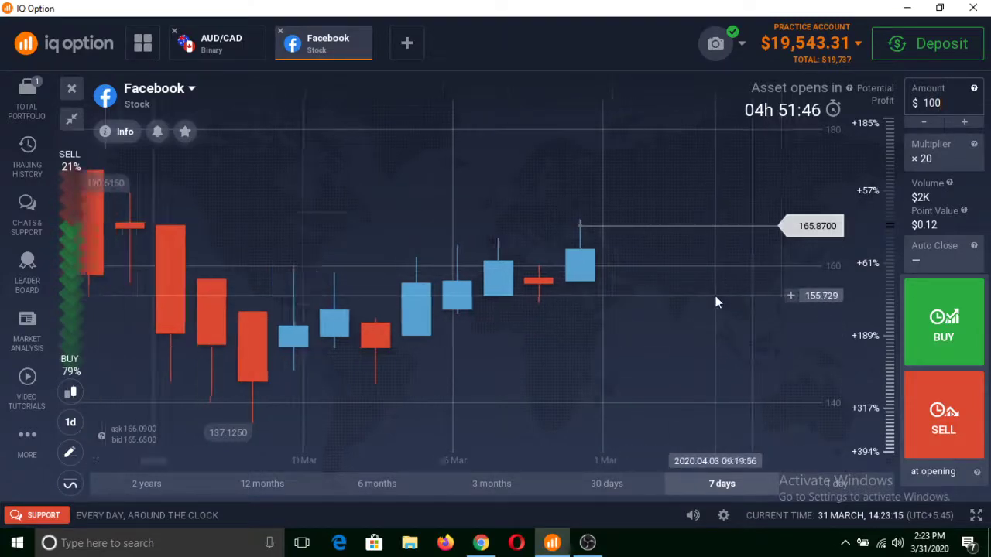
pyautogui.scroll(3, 702, 325)
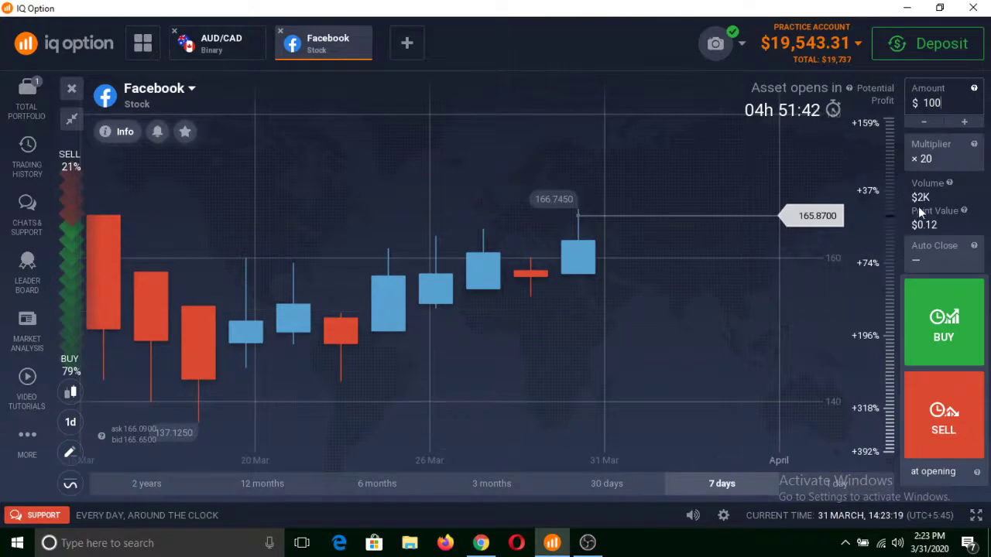
pyautogui.click(929, 159)
pyautogui.click(933, 160)
pyautogui.moveTo(937, 326)
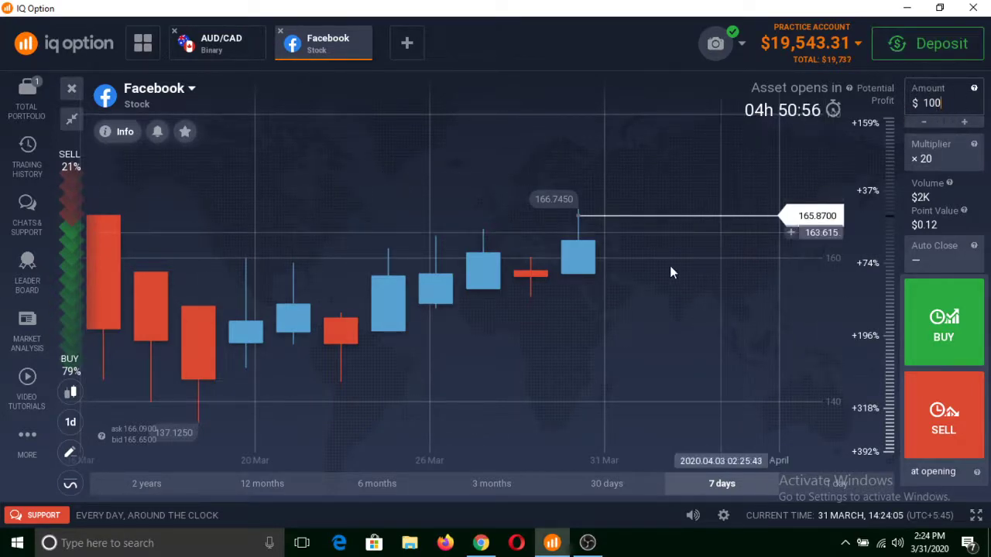
pyautogui.scroll(-1, 666, 287)
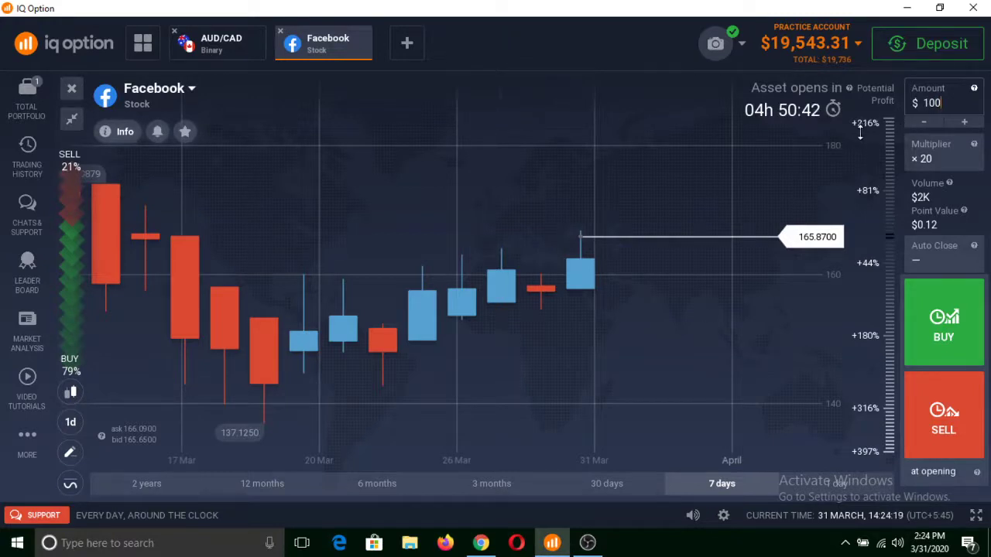
pyautogui.scroll(-2, 518, 288)
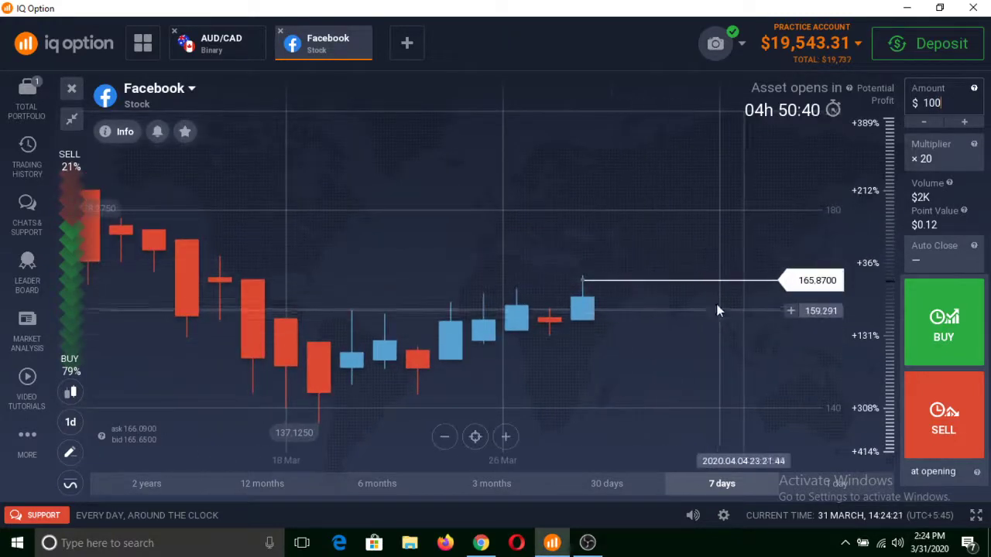
# - Show the list of help topics, covering deposits, withdrawals, tournaments, account, verification and trading
pyautogui.click(27, 443)
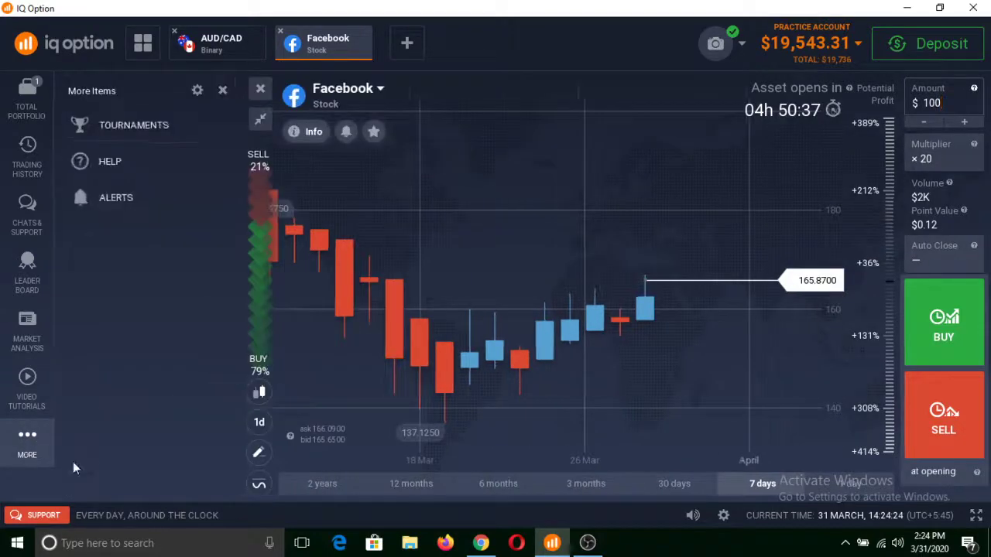
pyautogui.click(147, 164)
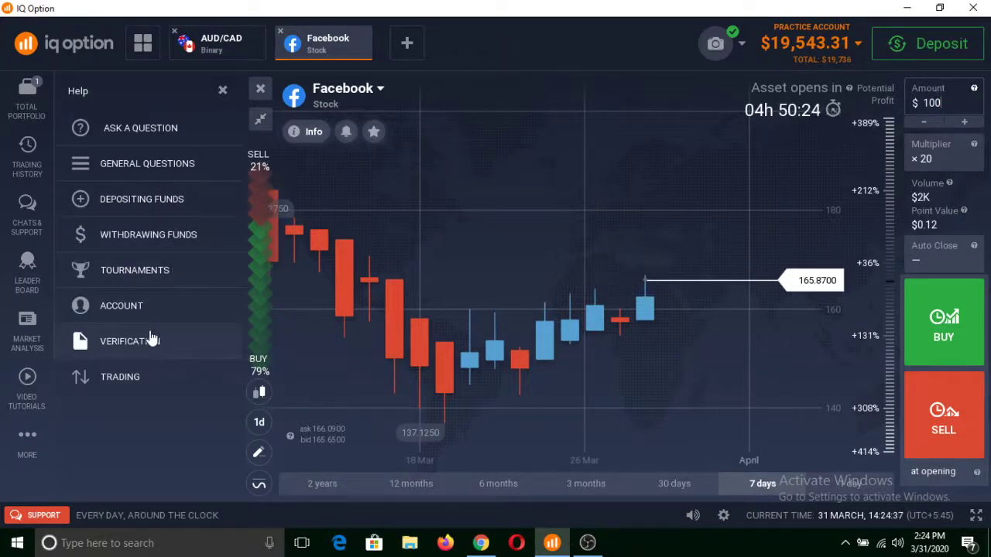
pyautogui.click(24, 401)
pyautogui.click(27, 438)
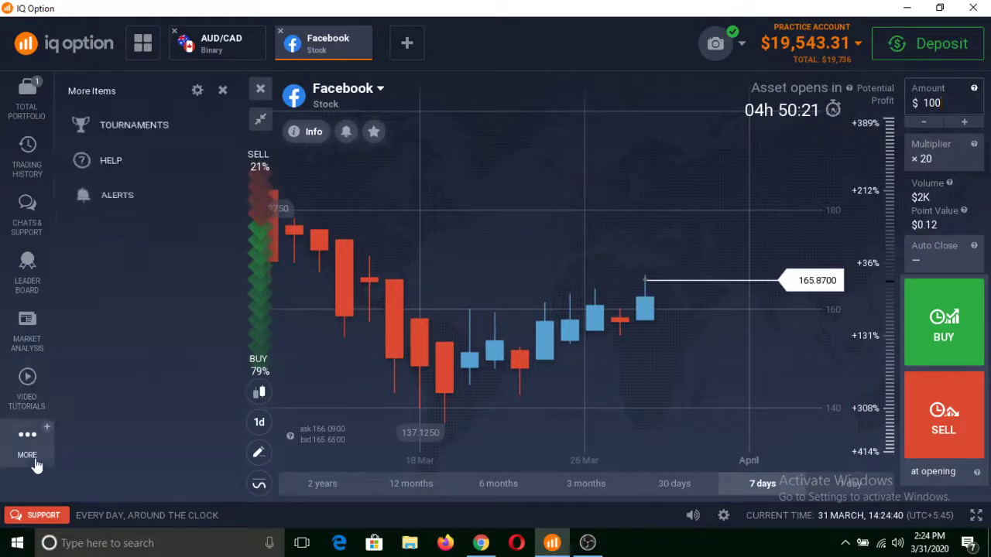
pyautogui.click(109, 178)
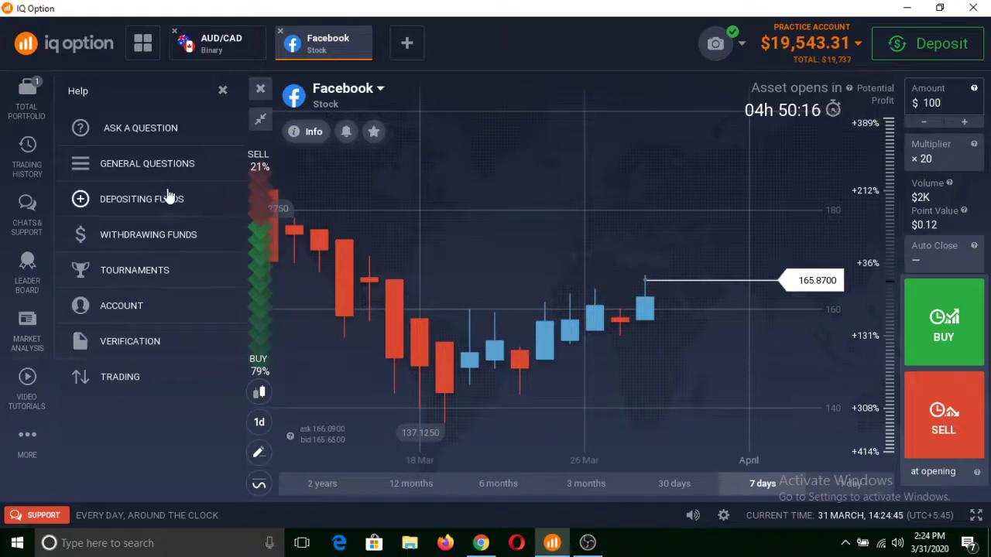
# - Look through the help questions down to the option for asking a new question, and close the help
pyautogui.click(154, 132)
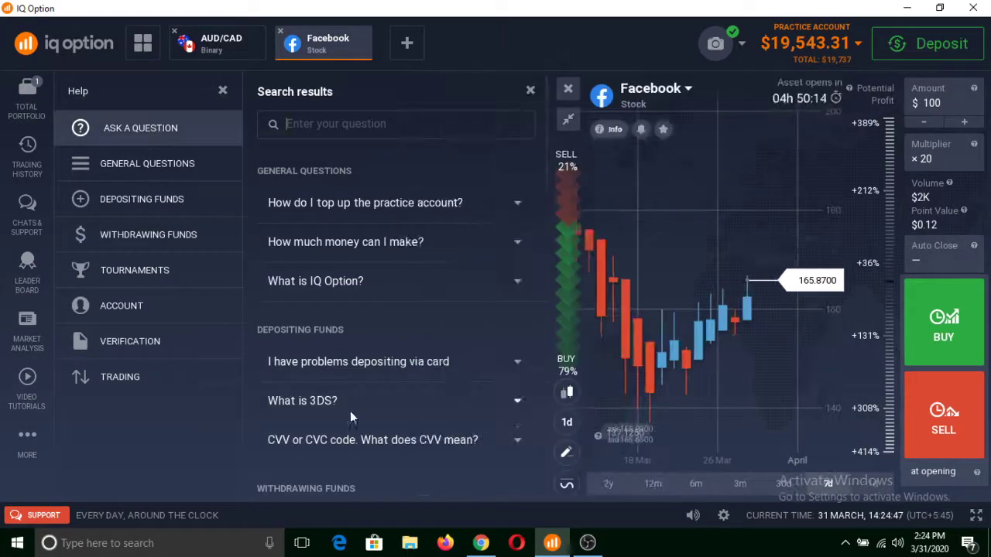
pyautogui.scroll(-6, 350, 418)
pyautogui.scroll(-5, 350, 442)
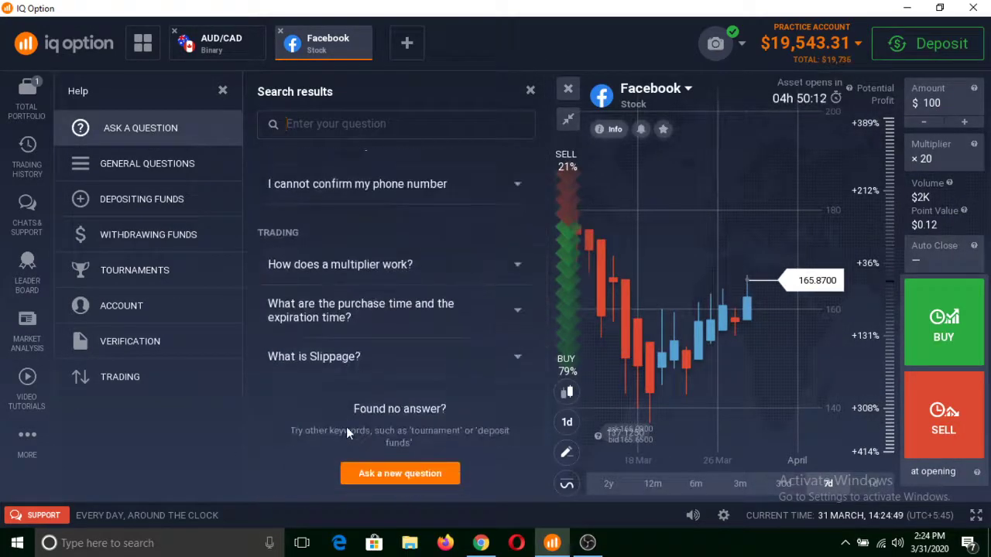
pyautogui.click(401, 475)
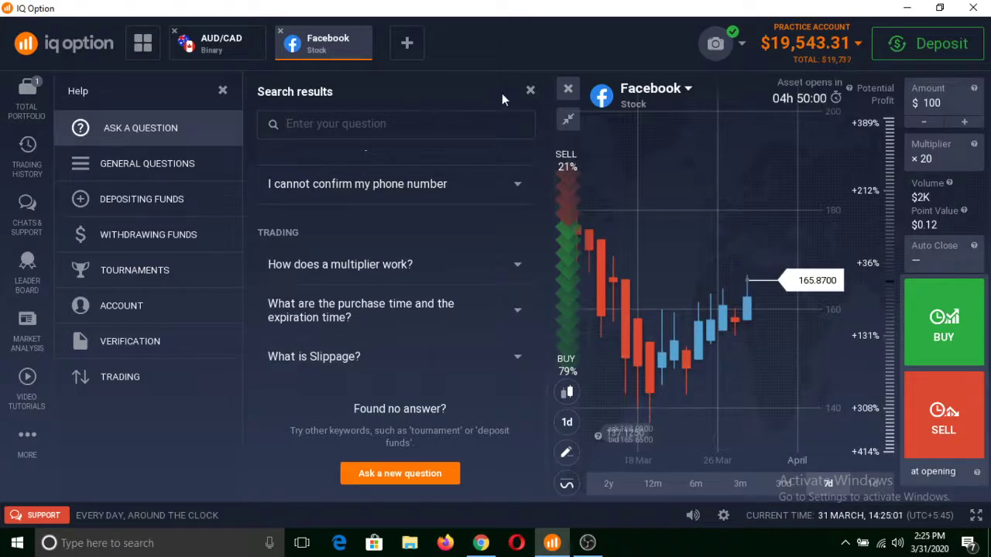
pyautogui.click(530, 94)
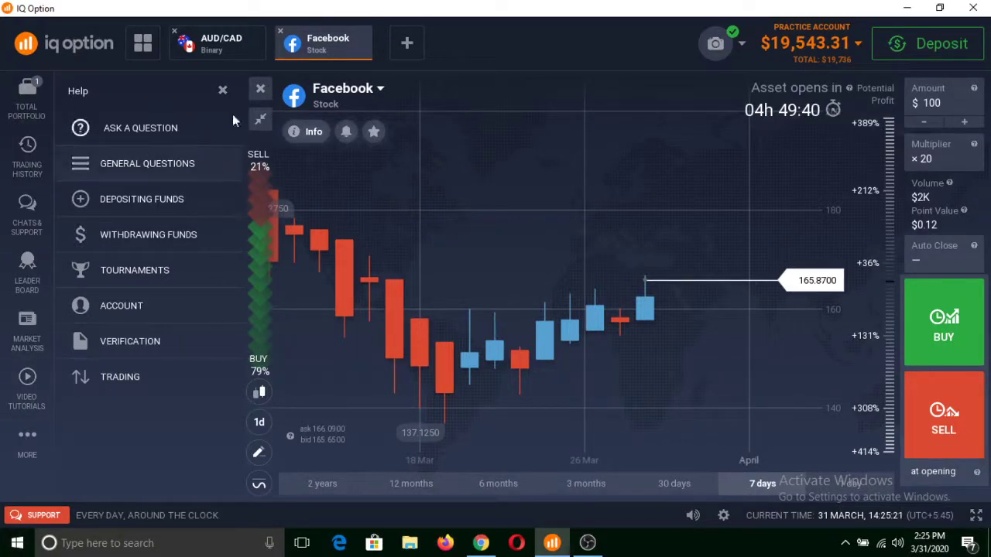
pyautogui.click(223, 91)
# - Open the EUR/USD forex pair as a new chart
pyautogui.click(408, 45)
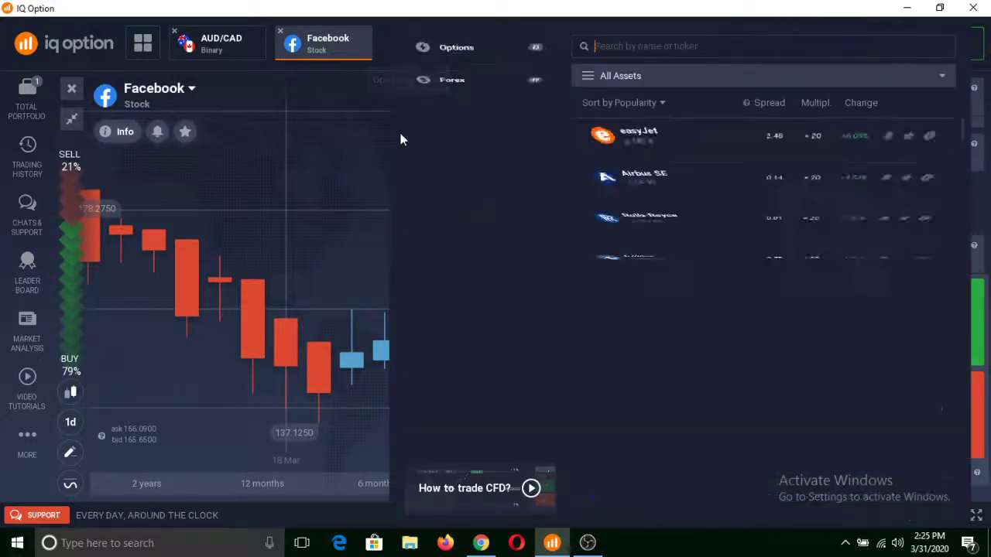
pyautogui.click(450, 90)
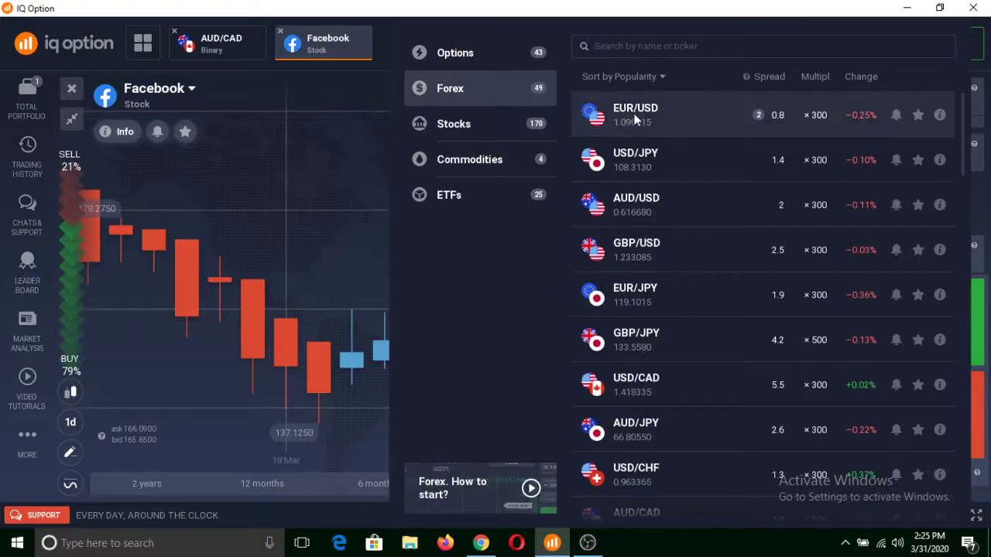
pyautogui.click(635, 116)
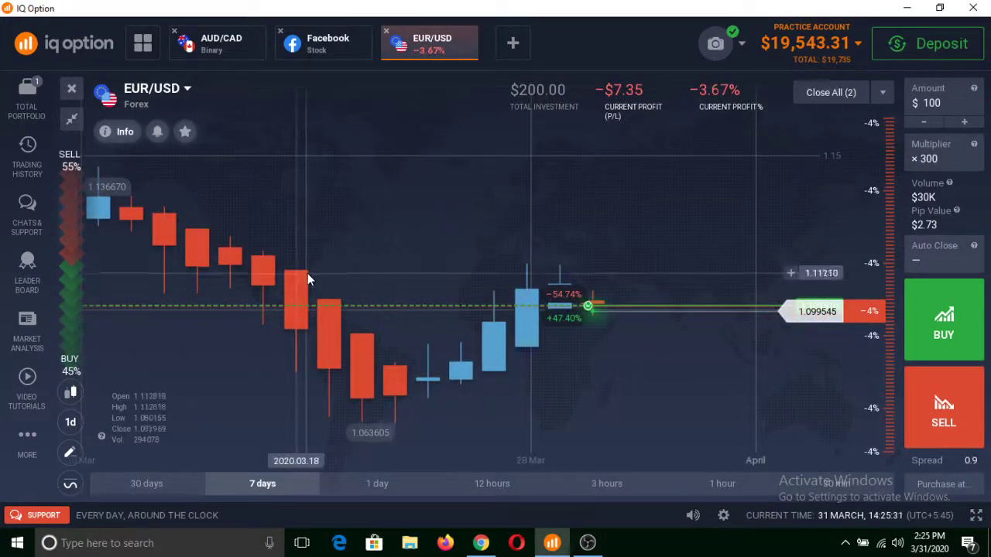
# - Compare the Facebook stock chart with the EUR/USD forex chart and show the multiplier choices for EUR/USD
pyautogui.click(348, 48)
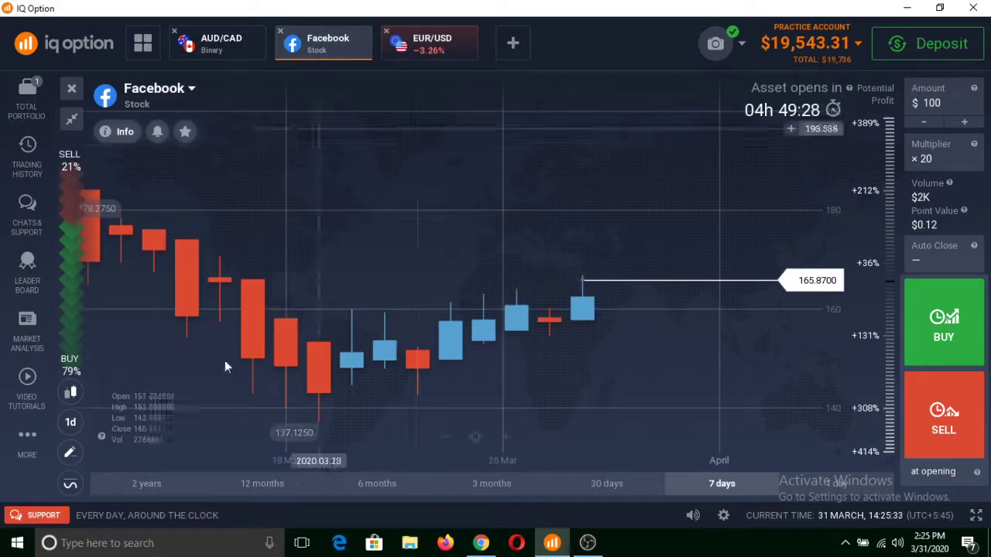
pyautogui.click(455, 54)
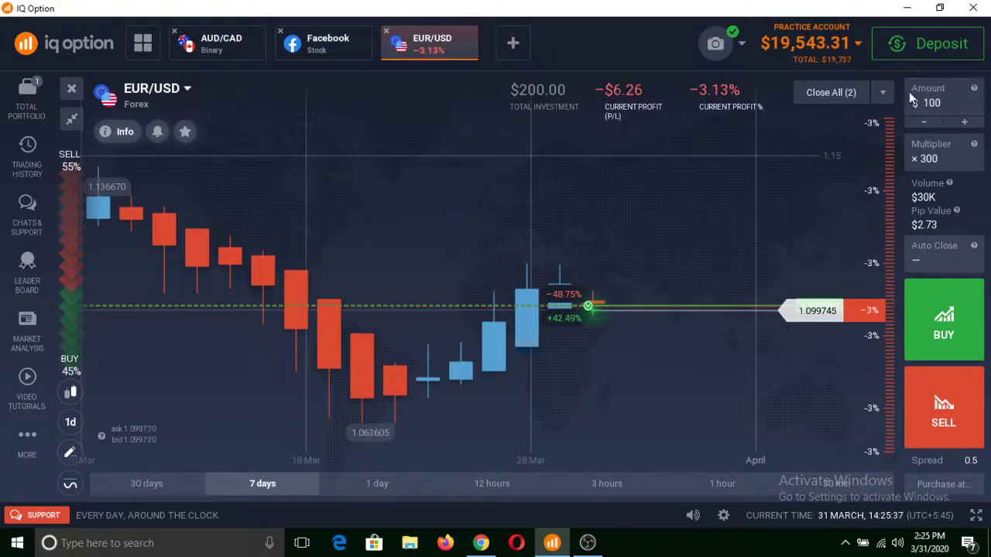
pyautogui.click(934, 158)
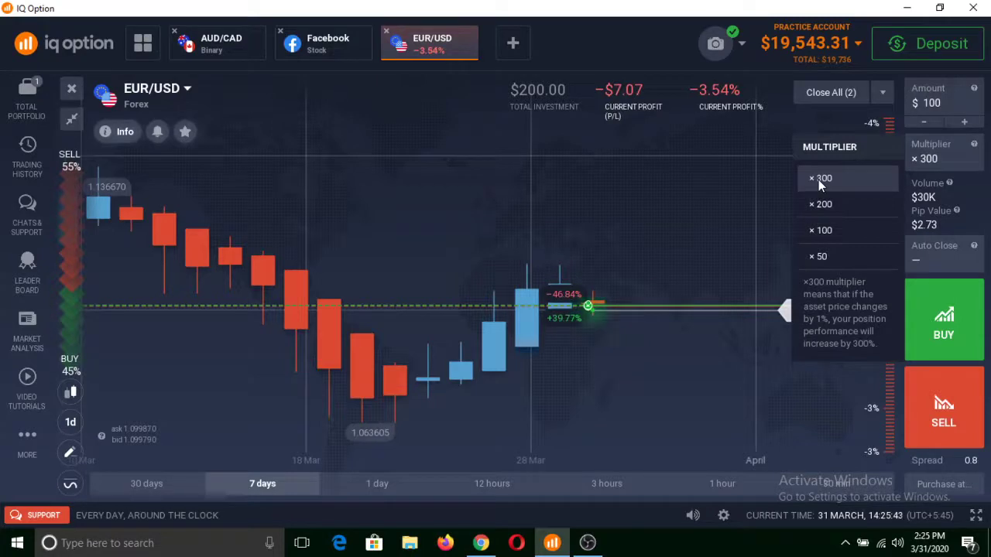
# - Set the EUR/USD investment amount to $1 and choose the ×300 multiplier
pyautogui.click(953, 117)
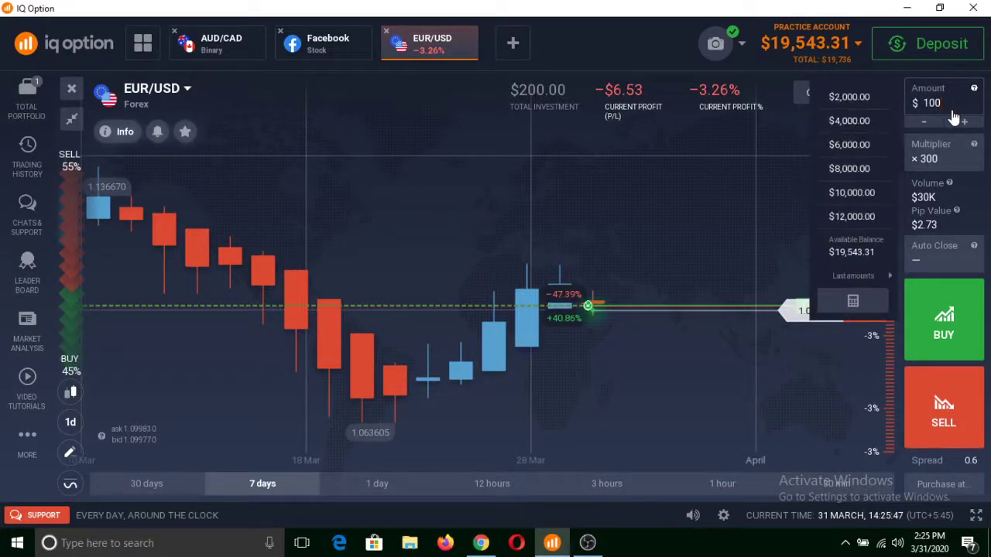
pyautogui.press('BackSpace')
pyautogui.press('BackSpace')
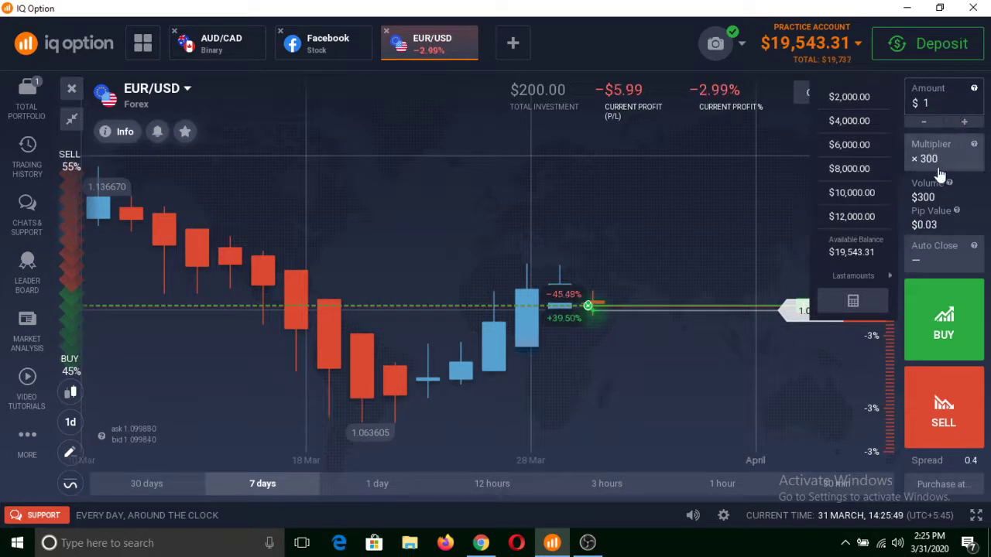
pyautogui.click(940, 159)
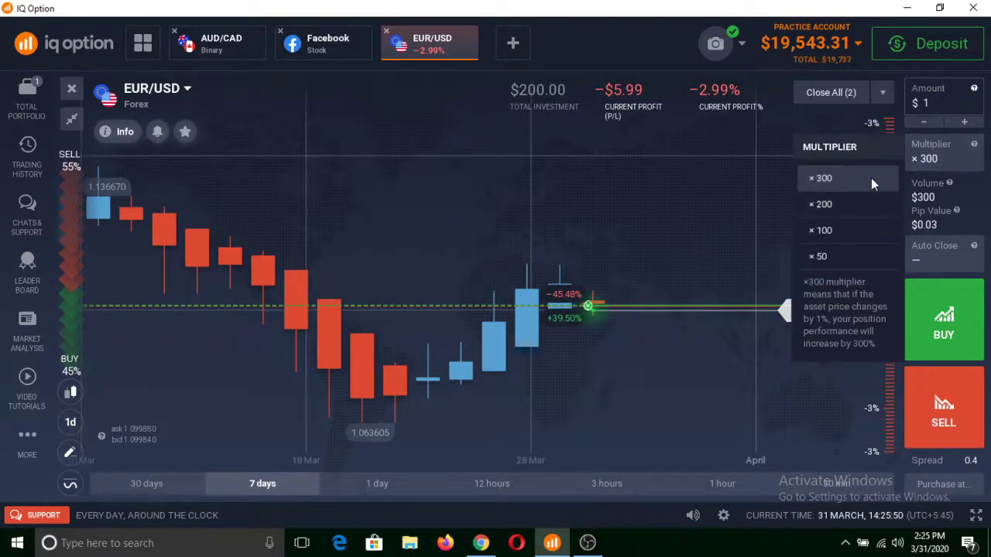
pyautogui.click(830, 181)
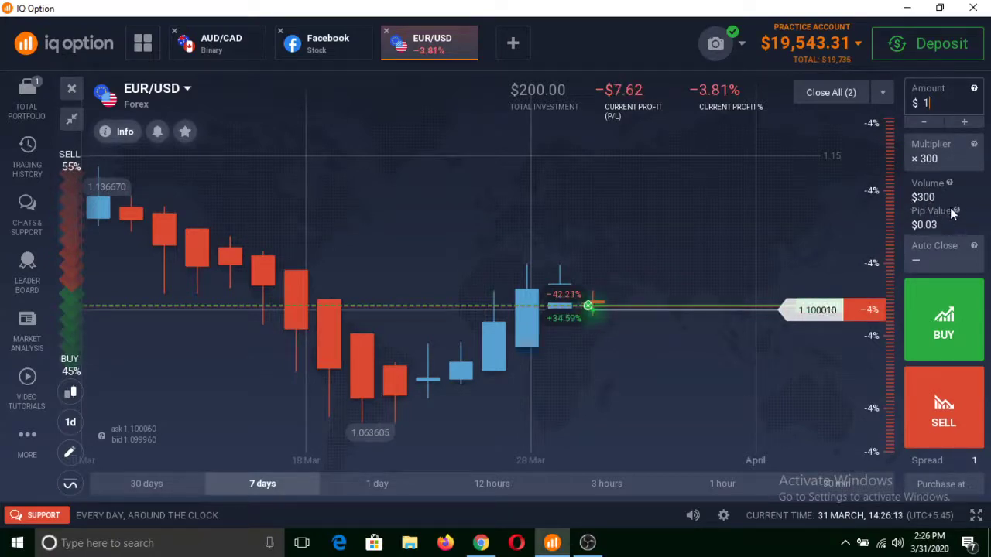
# - Examine the open EUR/USD position on the chart and the order details for selling the pair
pyautogui.moveTo(592, 306)
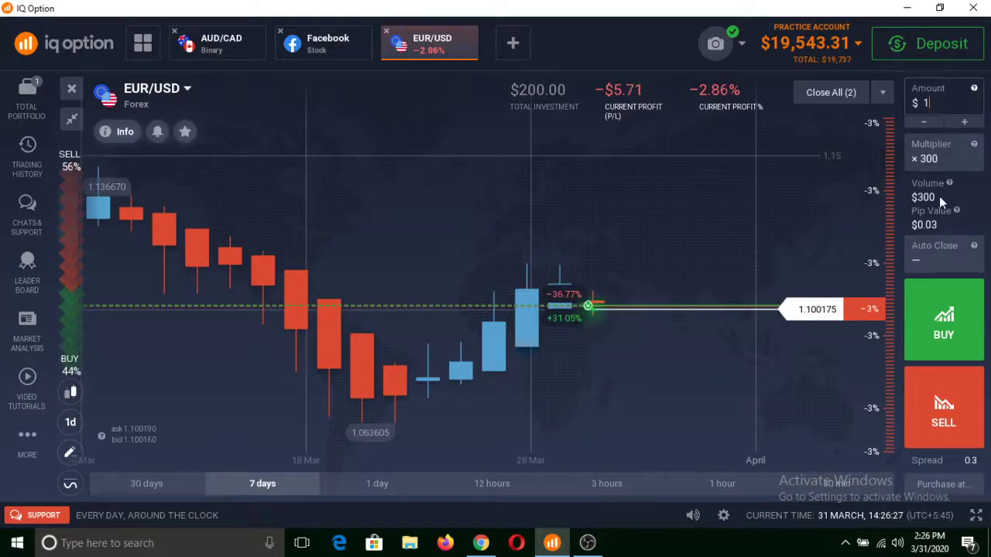
pyautogui.moveTo(973, 439)
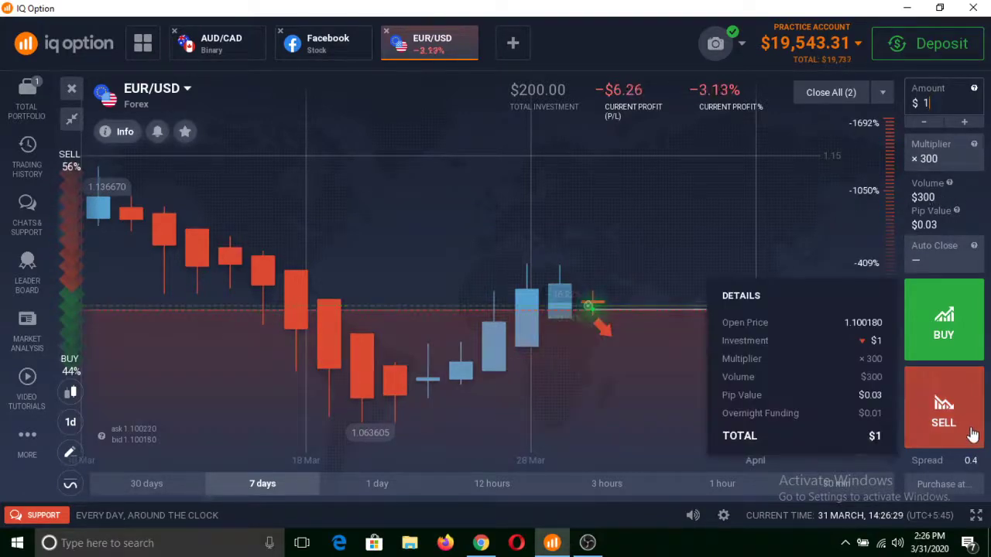
pyautogui.moveTo(622, 309)
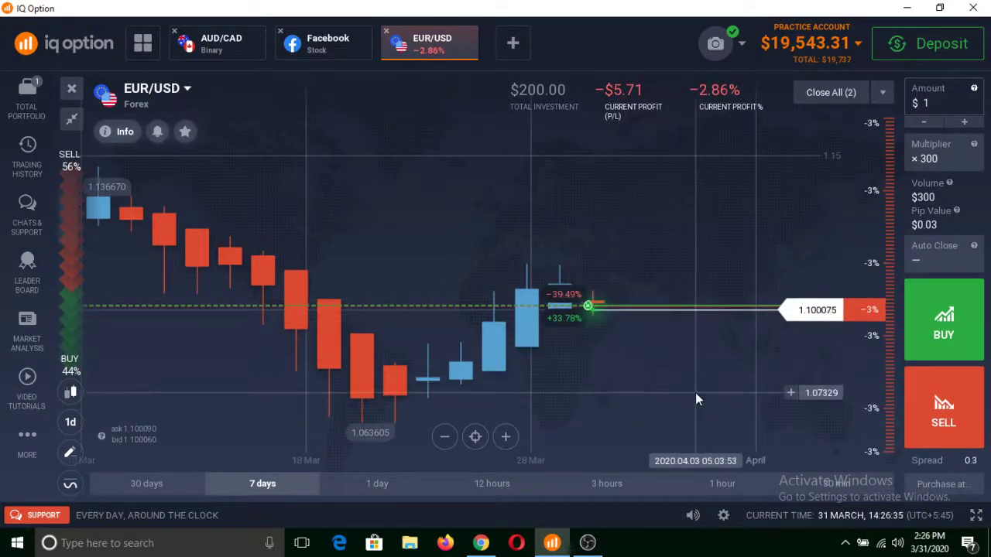
pyautogui.moveTo(948, 418)
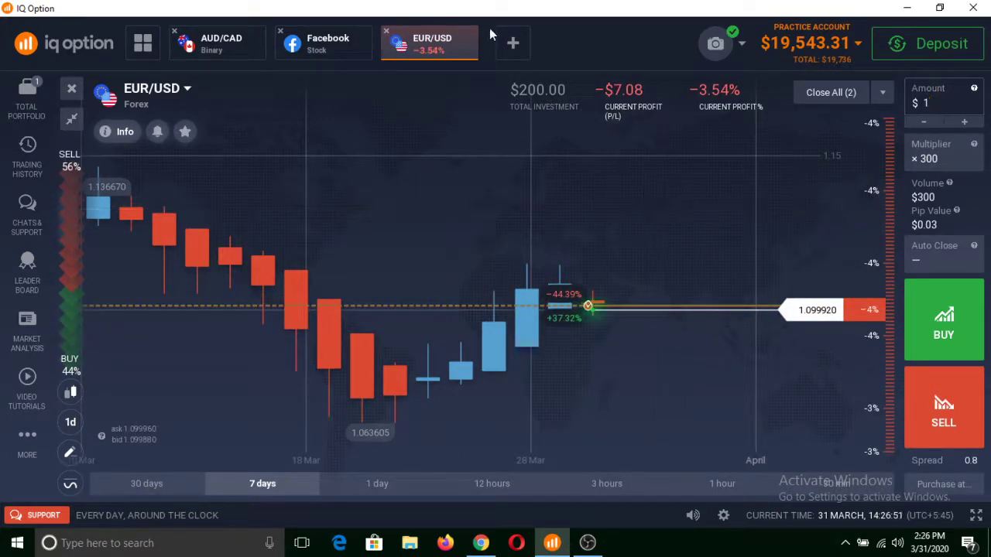
# - Open Gold from the commodities as a new chart
pyautogui.click(512, 44)
pyautogui.click(480, 174)
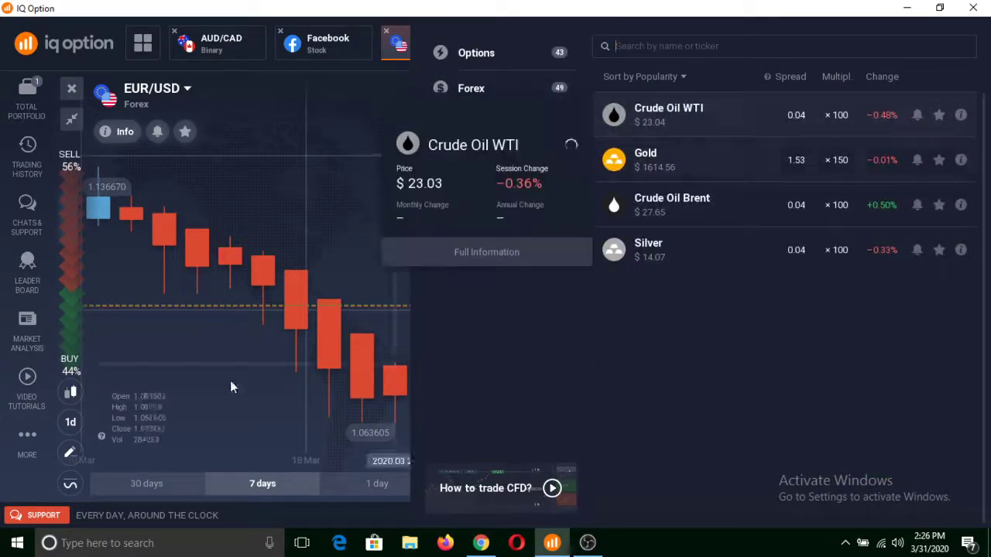
pyautogui.click(650, 171)
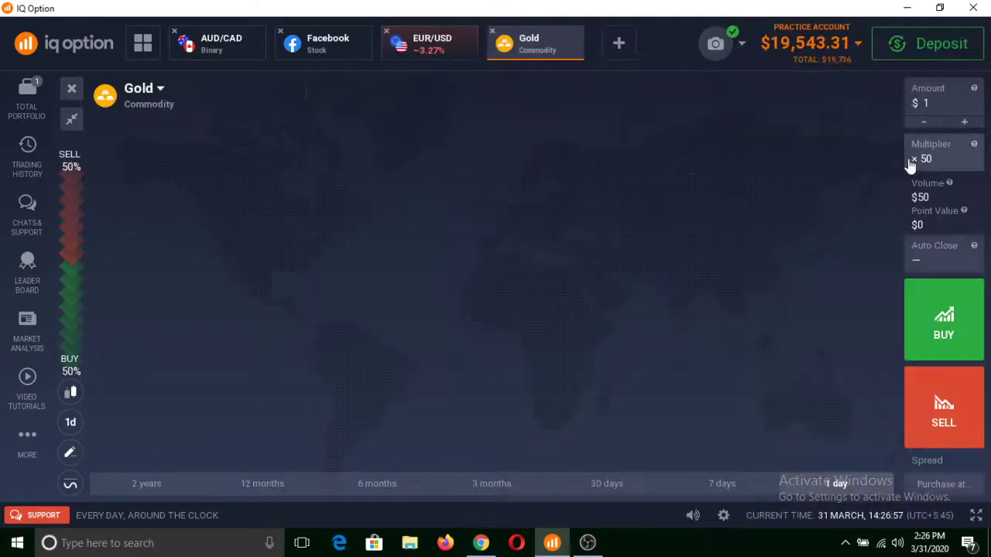
# - Set the Gold investment amount to $100 with a ×150 multiplier, and preview the order details
pyautogui.click(937, 101)
pyautogui.write('00')
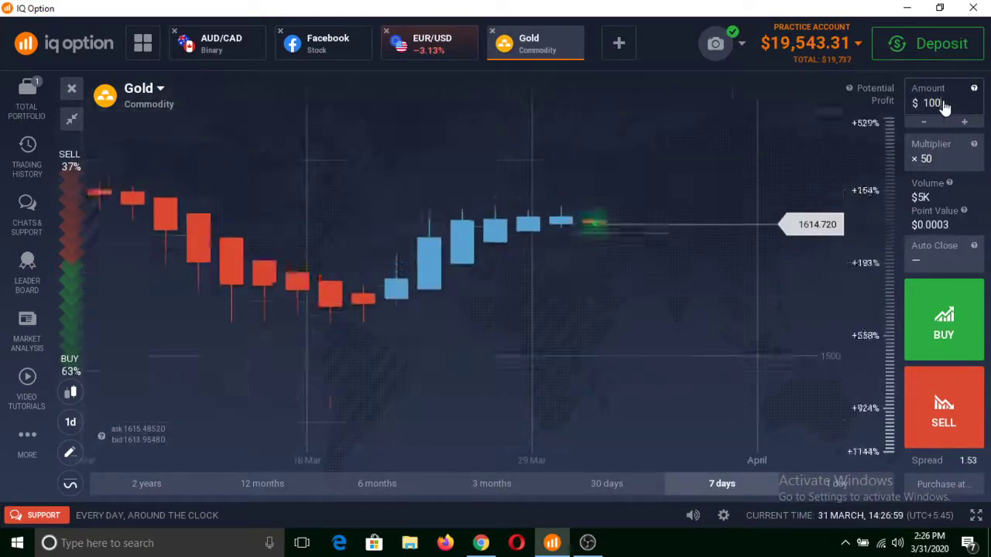
pyautogui.click(929, 157)
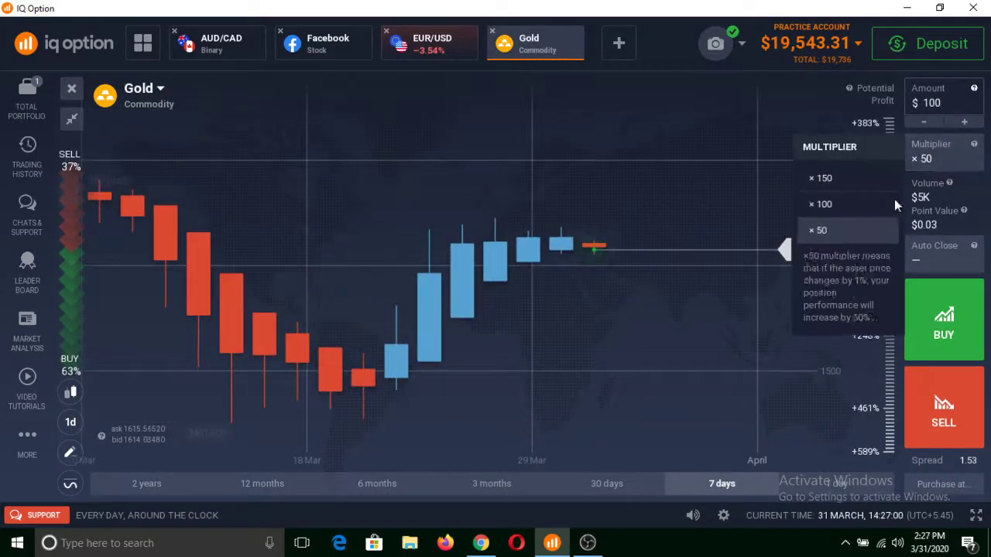
pyautogui.click(827, 178)
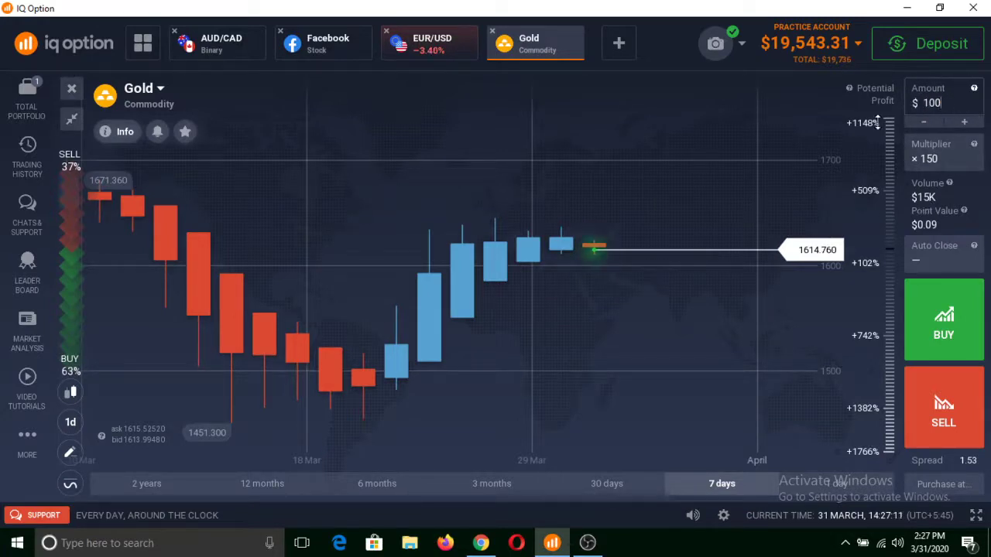
pyautogui.moveTo(937, 296)
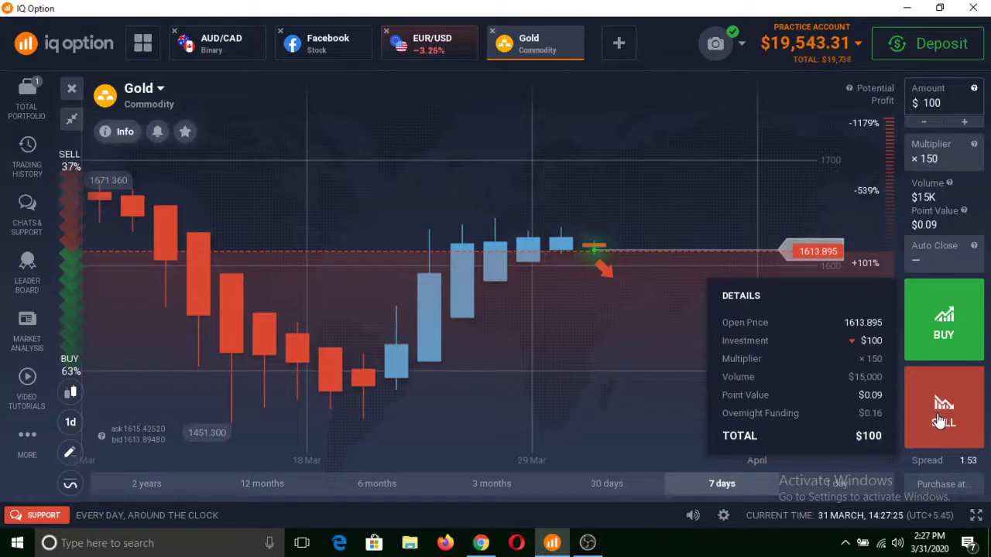
# - Open the S&P Oil & Gas ETF as a new chart and check its opening countdown and investment amount
pyautogui.click(618, 42)
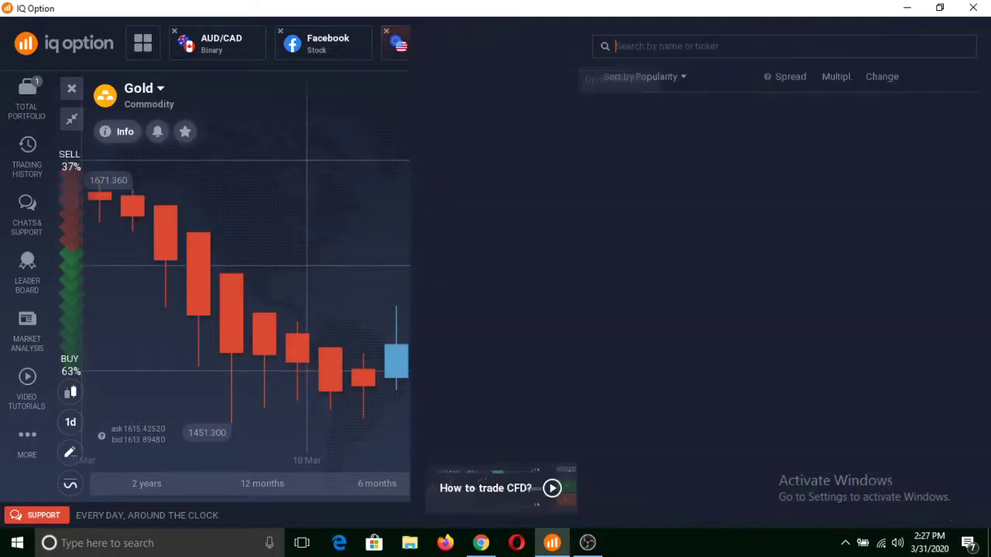
pyautogui.click(464, 197)
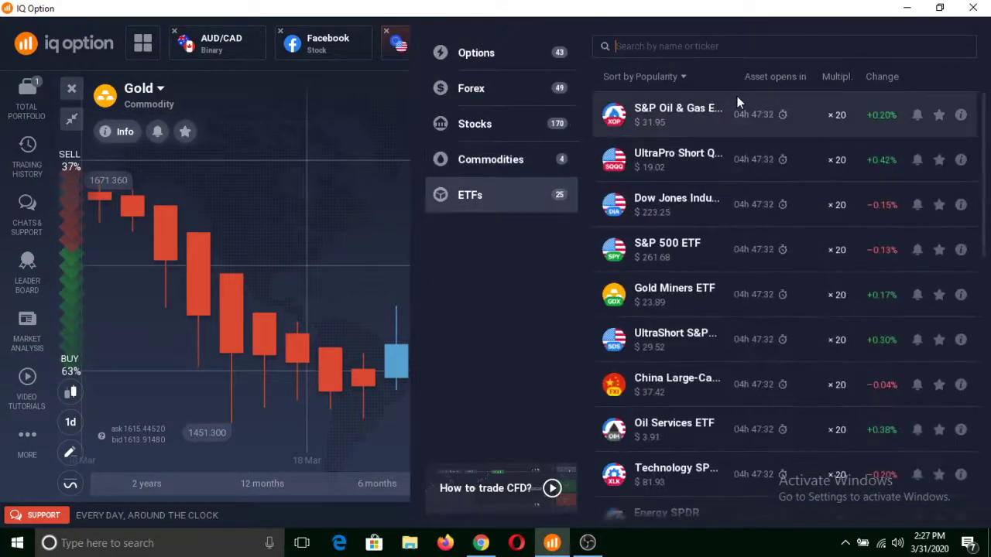
pyautogui.click(737, 101)
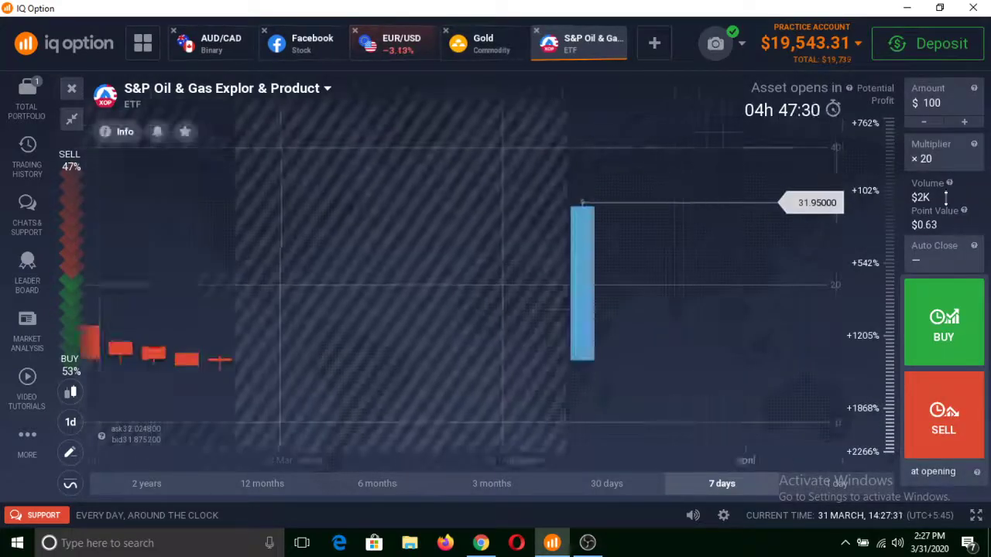
pyautogui.moveTo(797, 91)
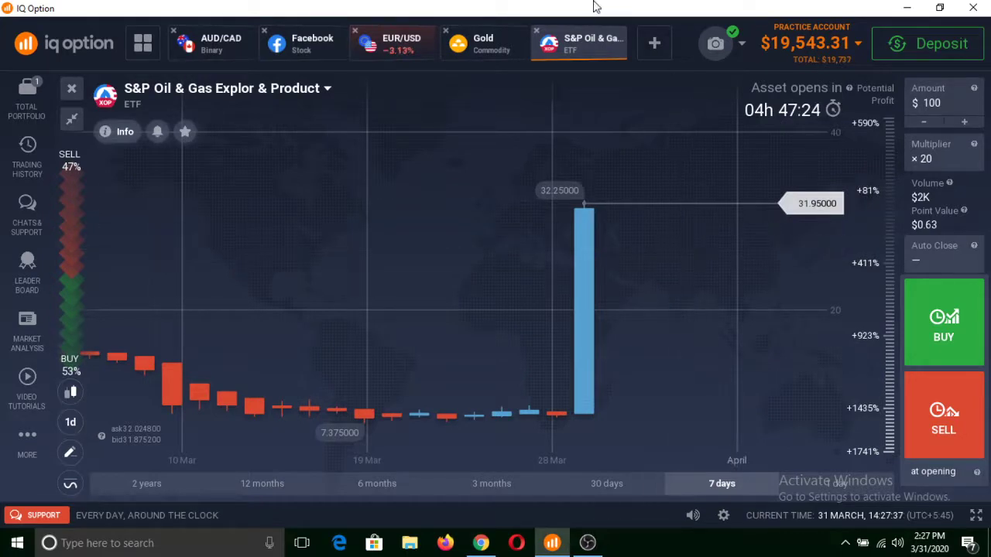
pyautogui.click(943, 108)
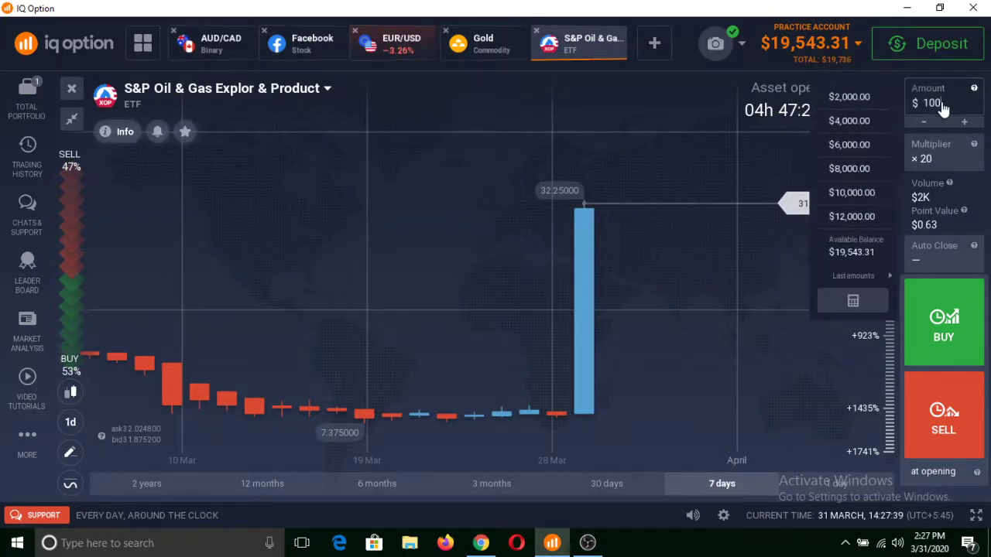
# - Review the asset categories from options to ETFs and return to the Facebook stock chart
pyautogui.click(654, 43)
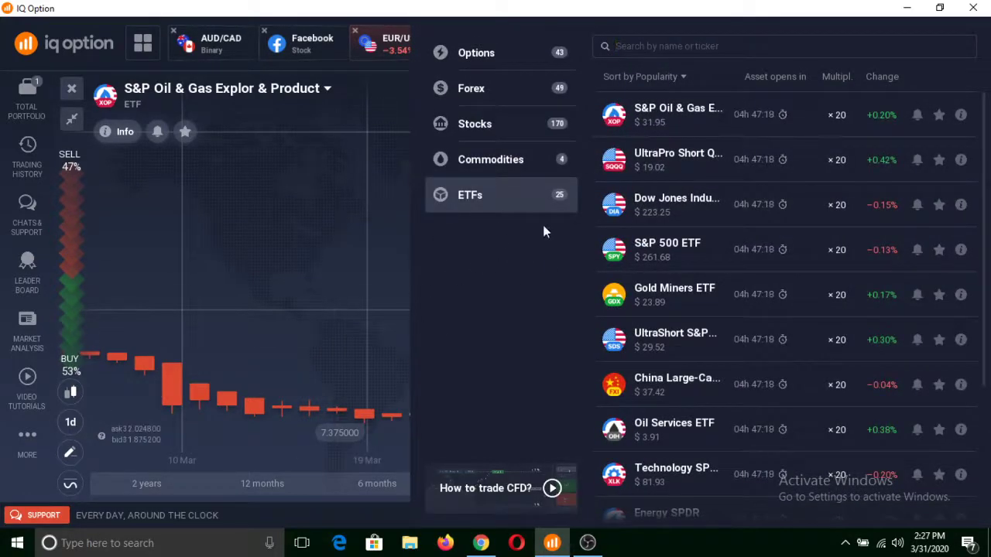
pyautogui.click(392, 228)
pyautogui.click(315, 49)
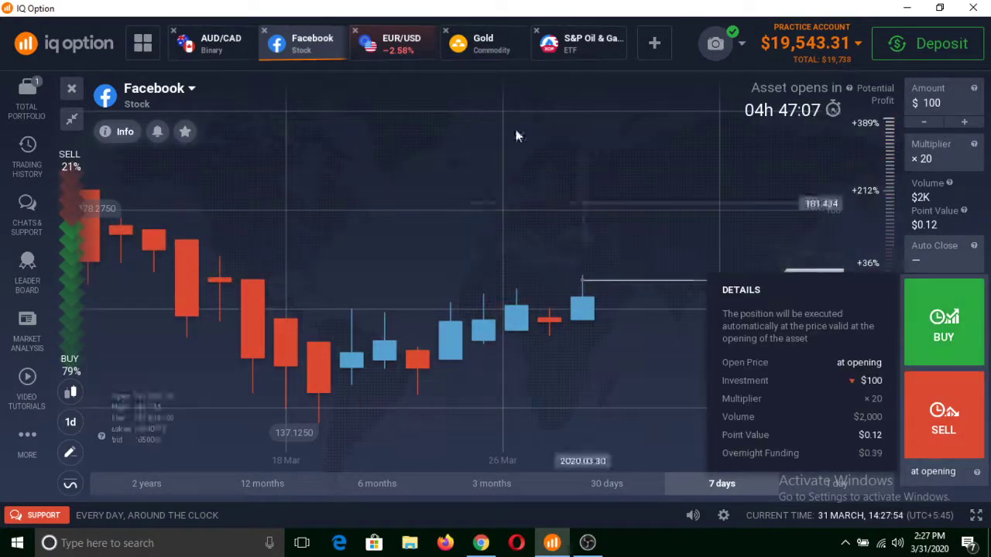
pyautogui.click(654, 44)
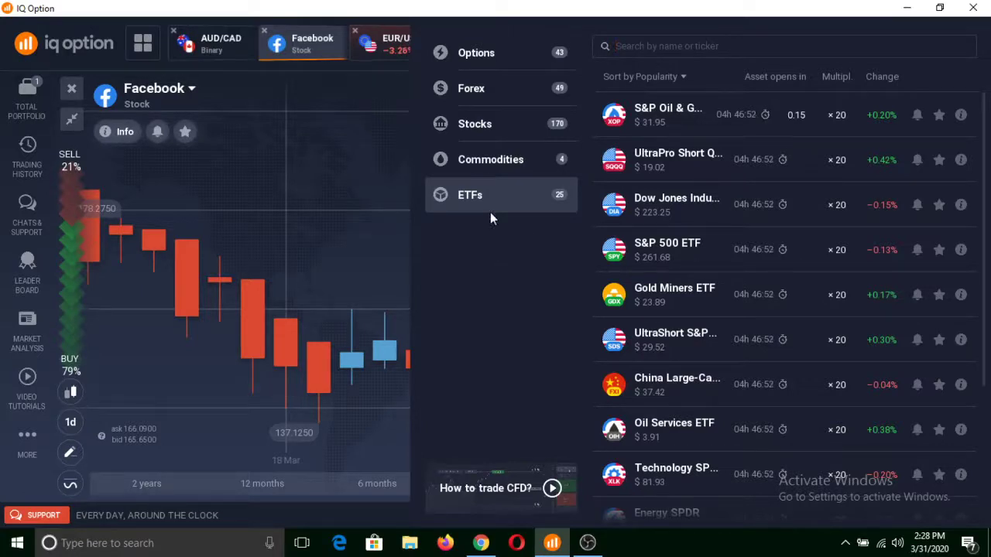
pyautogui.click(267, 151)
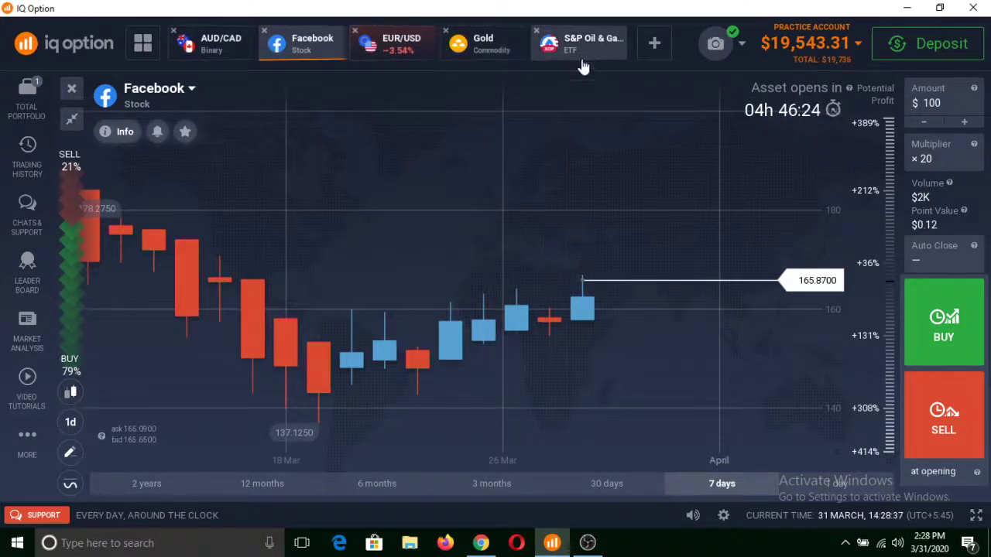
# - Show the tournaments section and close it, and view a longer price history on the Facebook chart
pyautogui.scroll(-3, 575, 193)
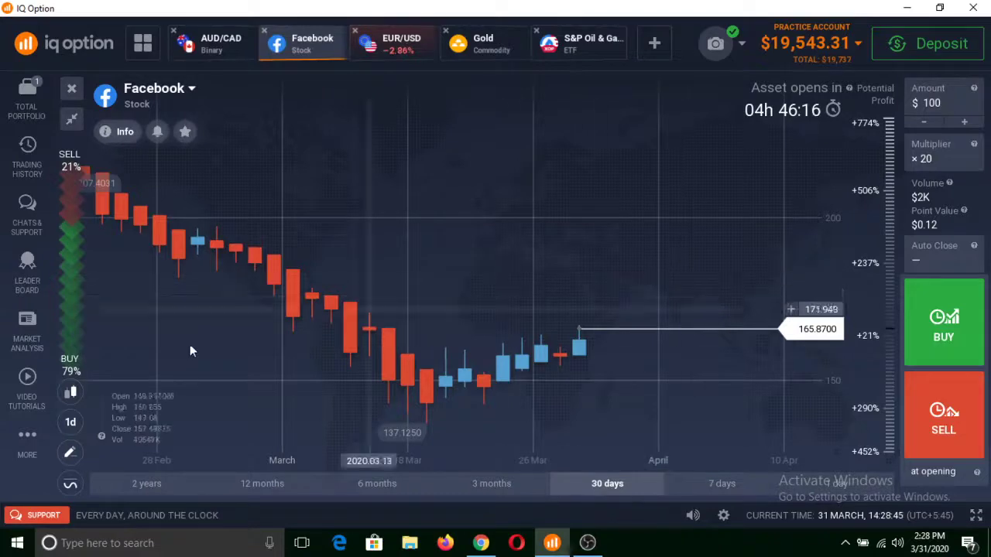
pyautogui.click(26, 438)
pyautogui.click(153, 117)
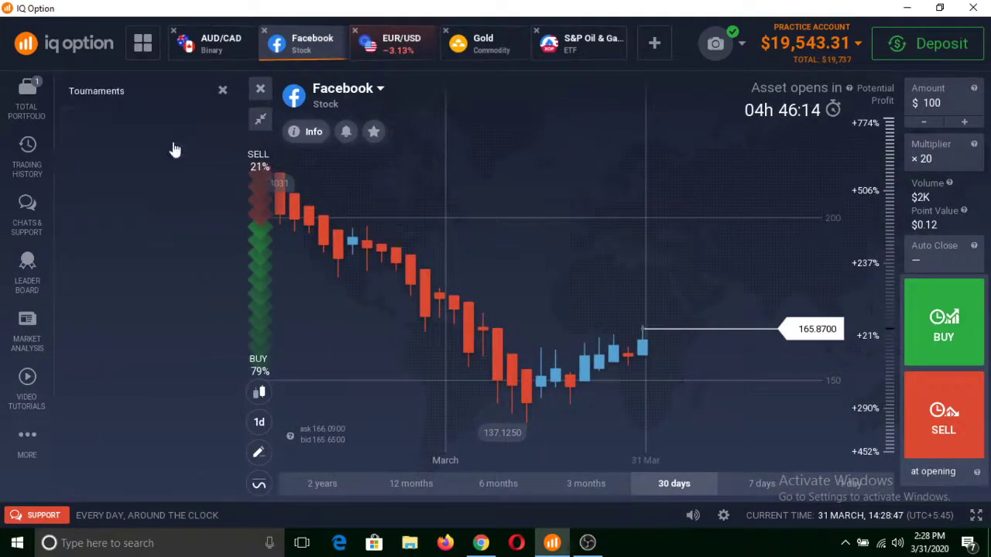
pyautogui.click(223, 87)
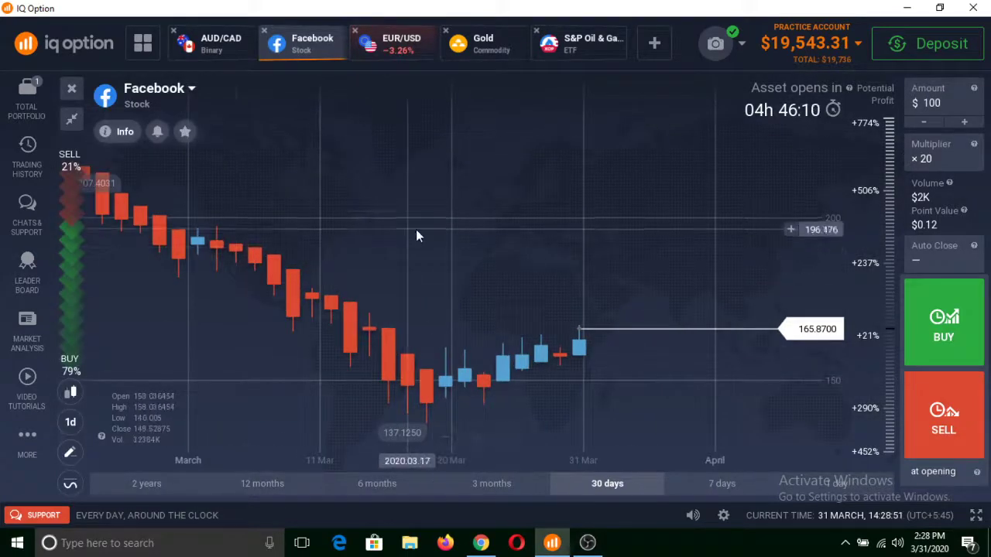
pyautogui.scroll(-1, 418, 232)
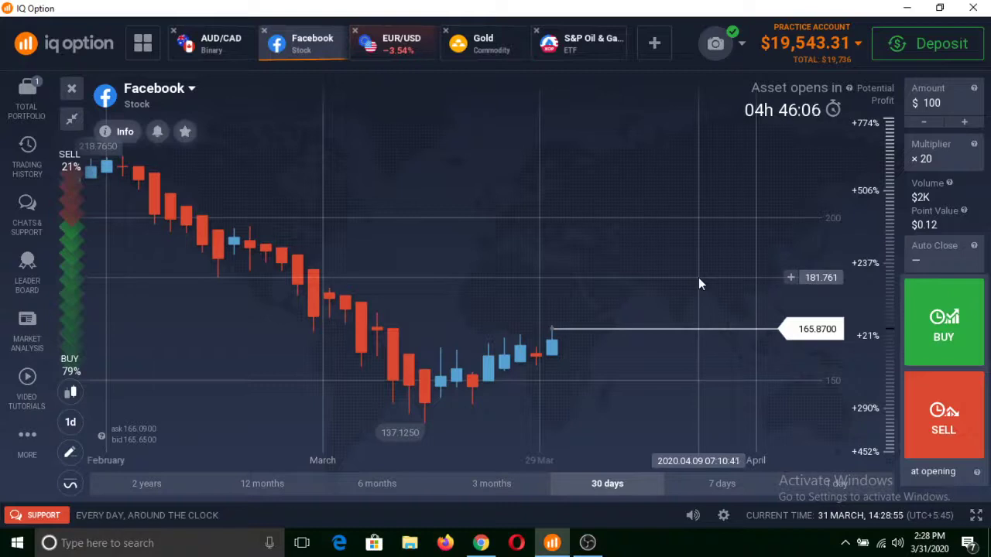
pyautogui.scroll(1, 697, 276)
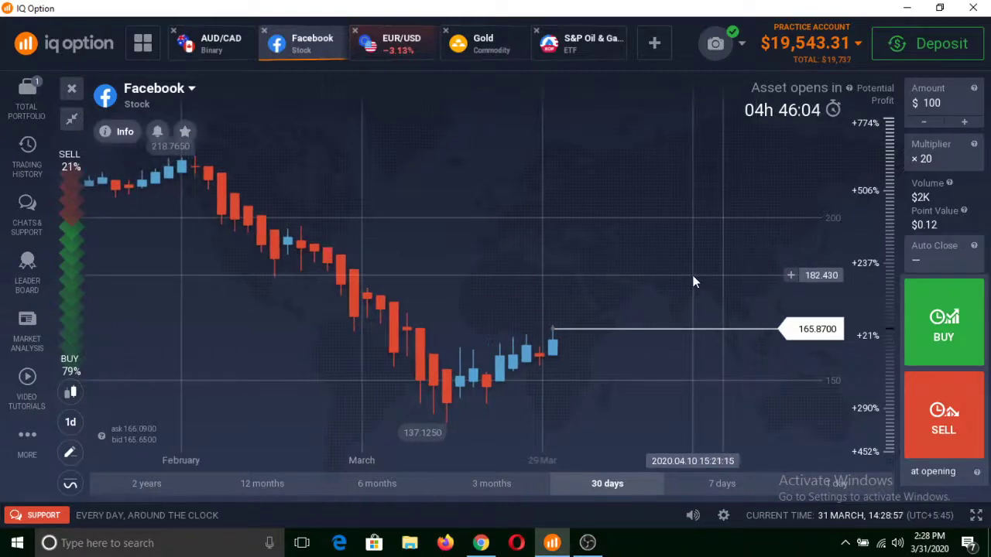